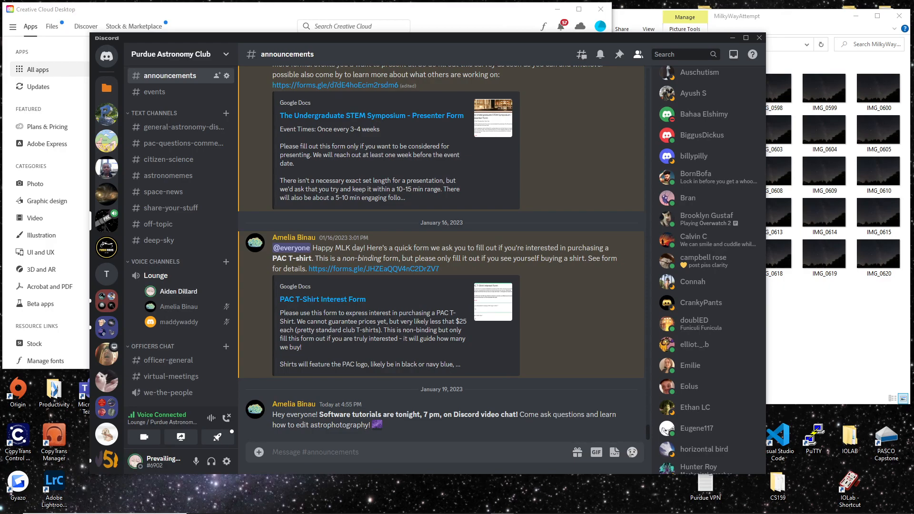
drag(272, 37, 305, 44)
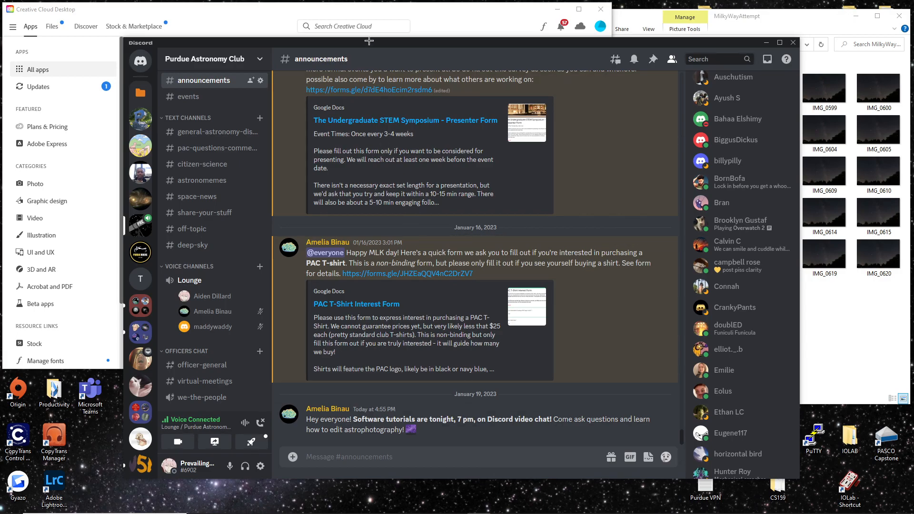
click(260, 467)
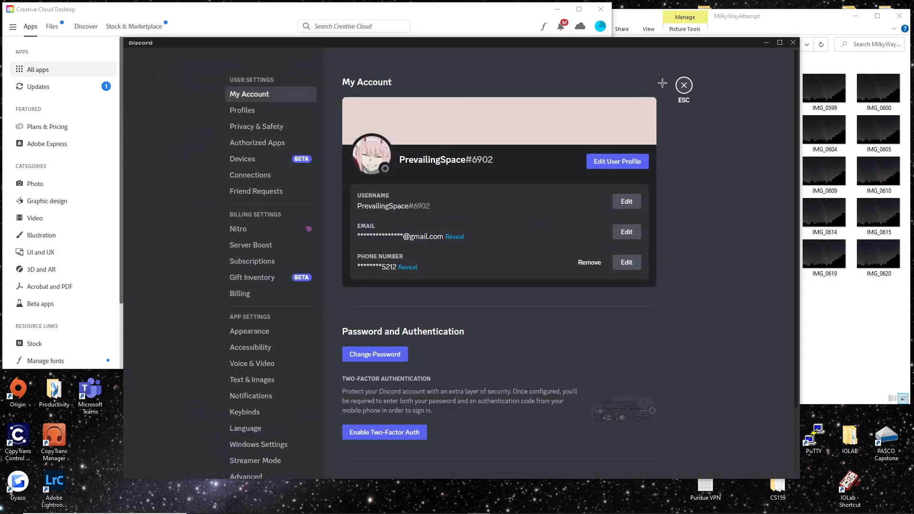
click(684, 85)
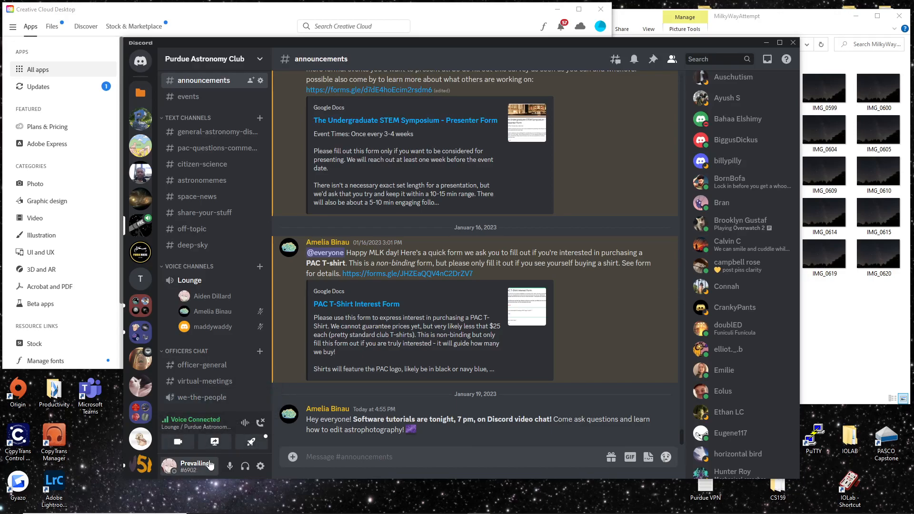
Start streaming Screen 1 to the Lounge voice channel at 720 resolution and 30 fps, and minimize the chat window.
click(214, 442)
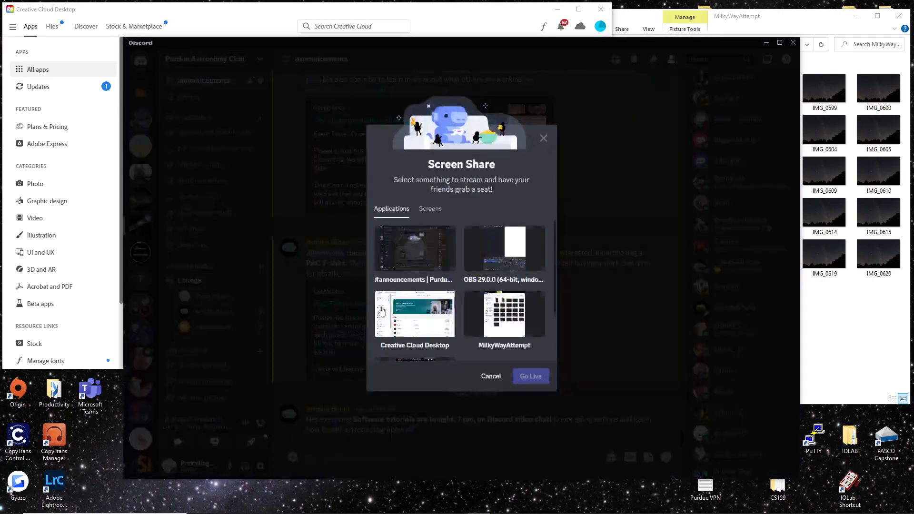
click(429, 208)
click(452, 259)
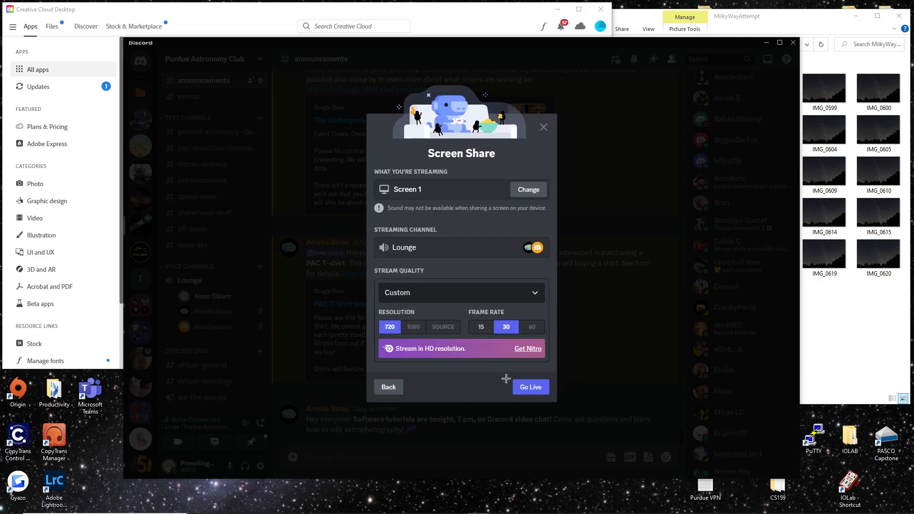
click(530, 387)
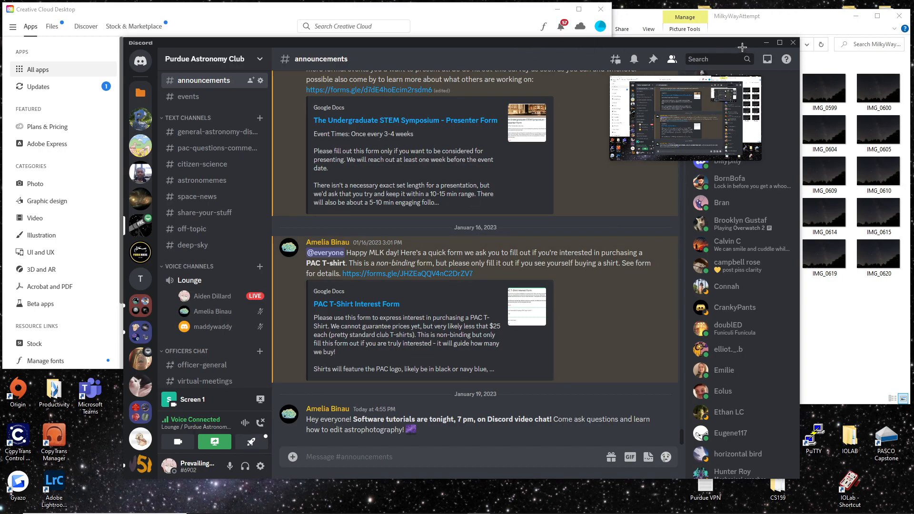
click(766, 43)
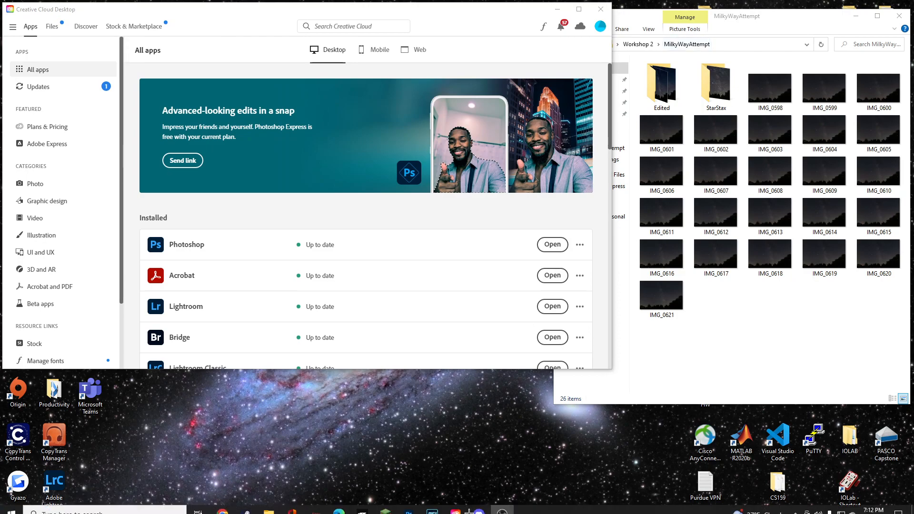
Open the photo IMG_0598 from the MilkyWayAttempt folder in Photoshop.
click(732, 318)
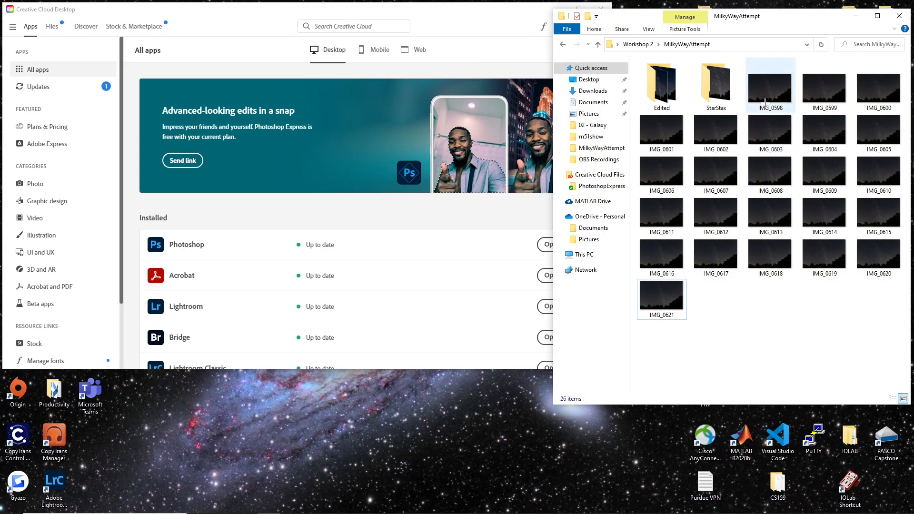
mouse_move(765, 101)
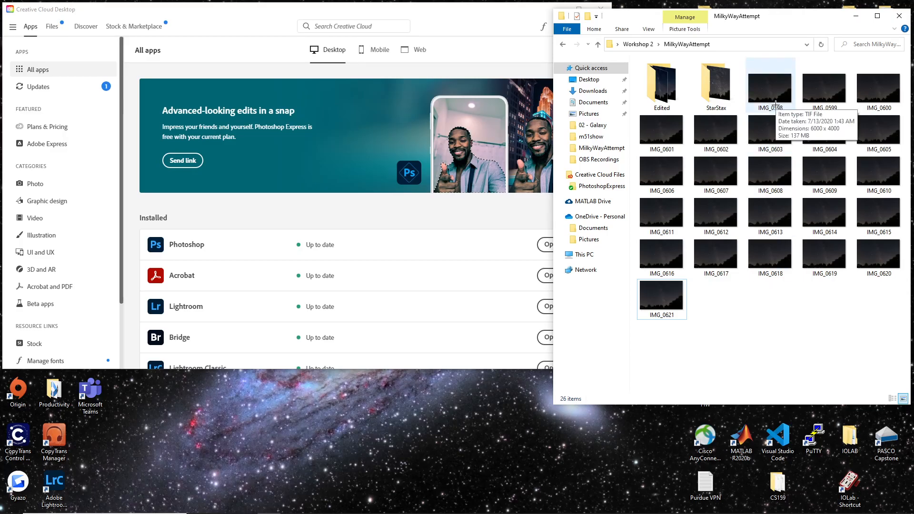
click(775, 104)
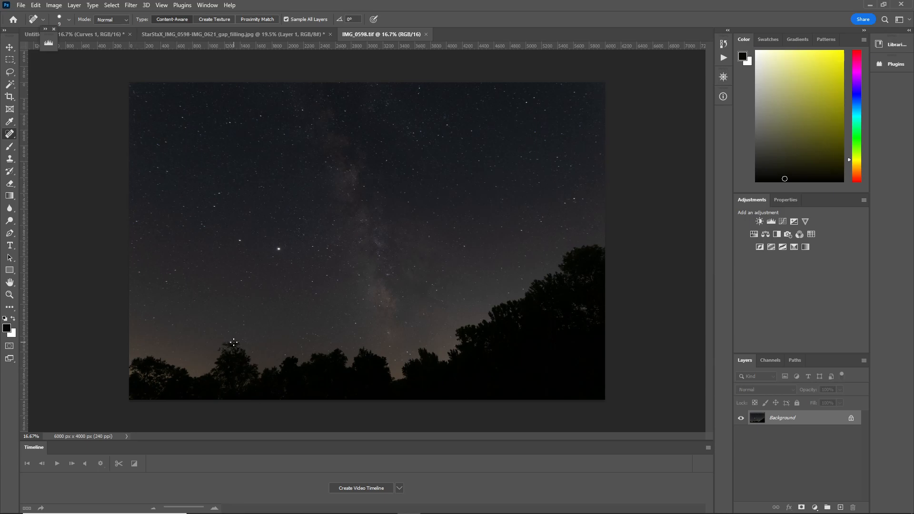
Check the announcements channel in Discord, and return to the desktop with Photoshop minimized.
mouse_move(486, 510)
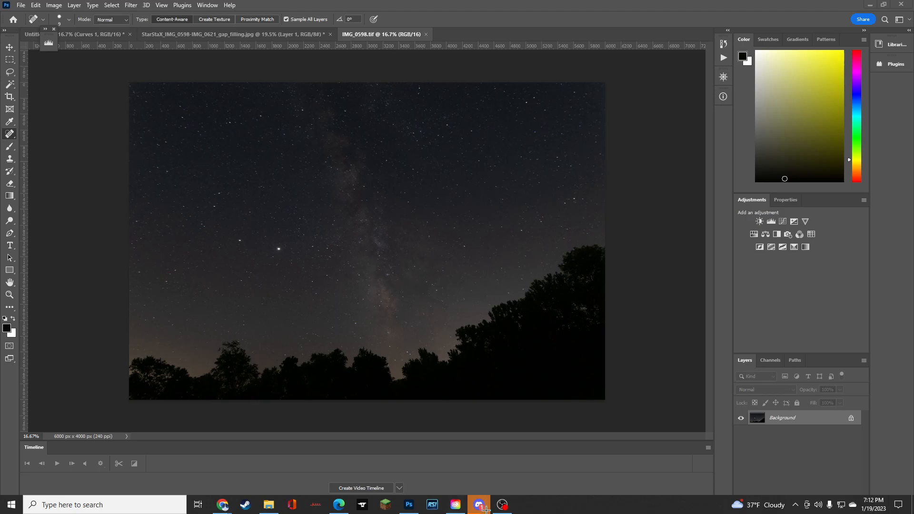
click(482, 506)
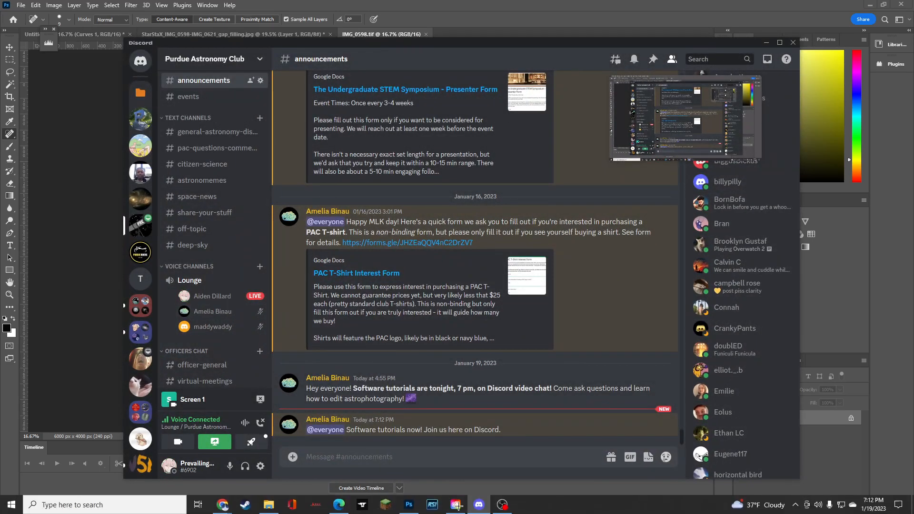
click(410, 506)
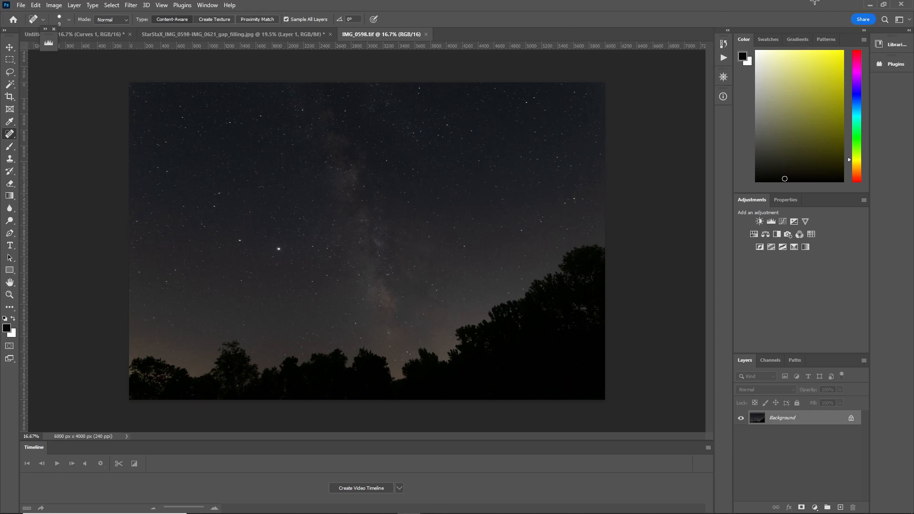
click(869, 5)
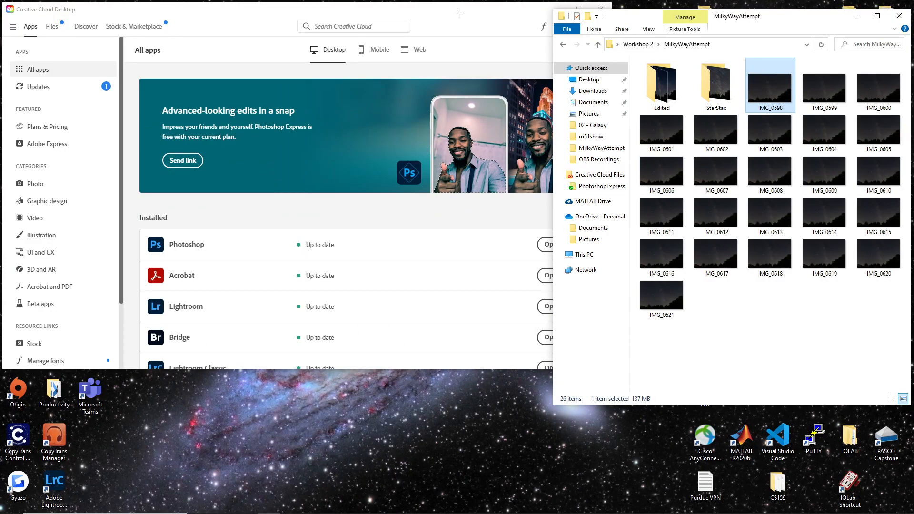
Launch Lightroom Classic from the installed apps in Creative Cloud Desktop.
drag(456, 12, 484, 14)
scroll(299, 302, down, 2)
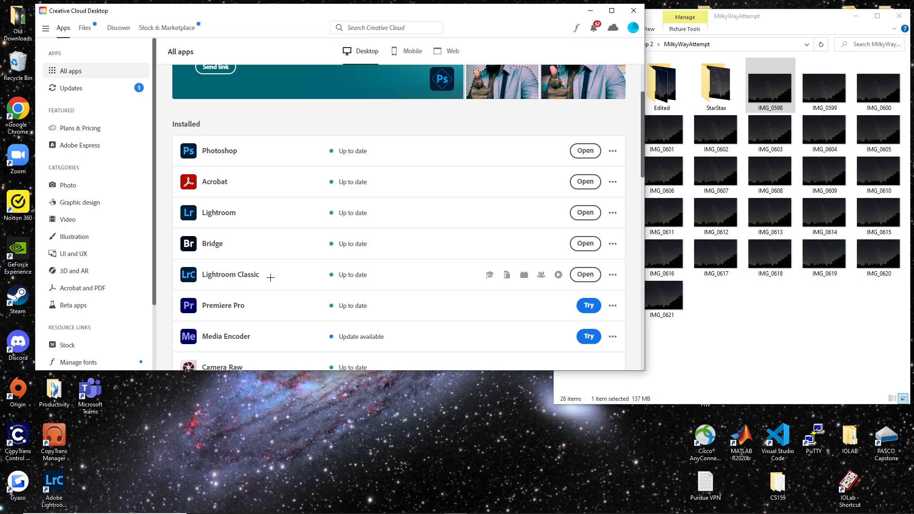
click(585, 274)
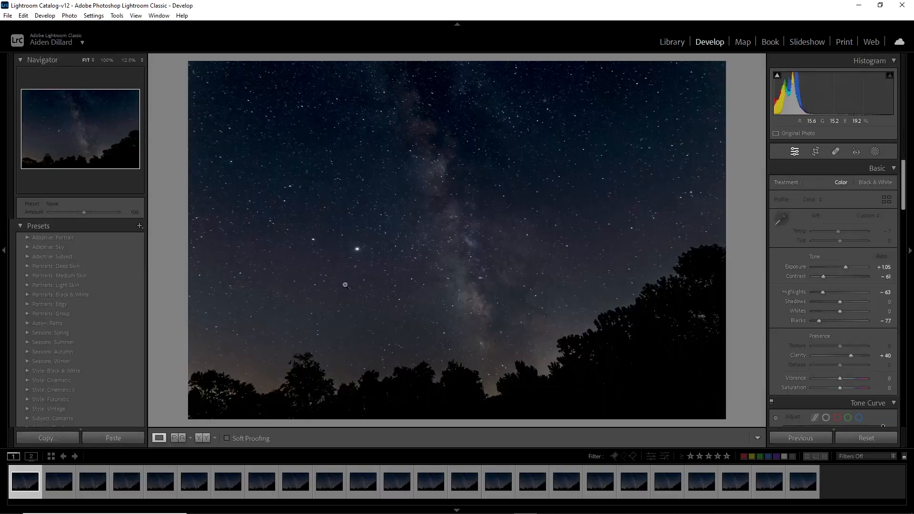
Remove the first filmstrip photo, IMG_0598.tif, from the Lightroom catalog without deleting it from disk.
click(8, 15)
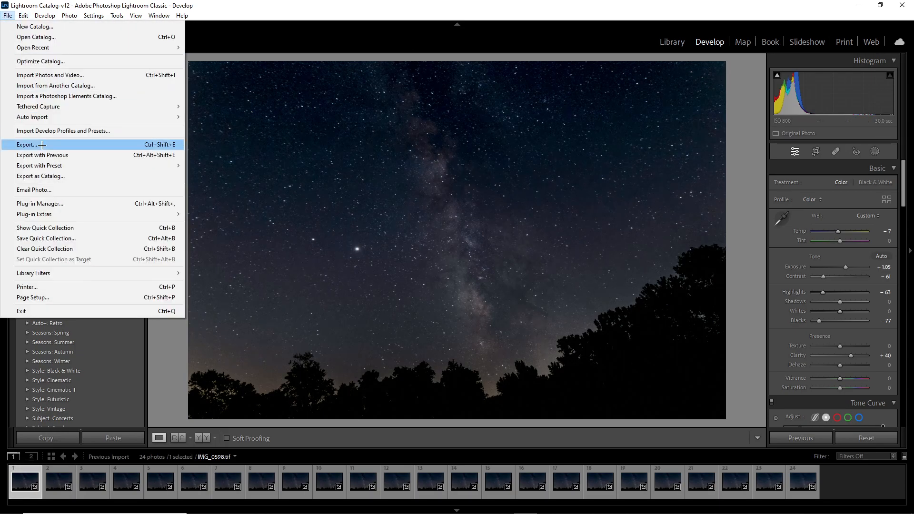
mouse_move(24, 16)
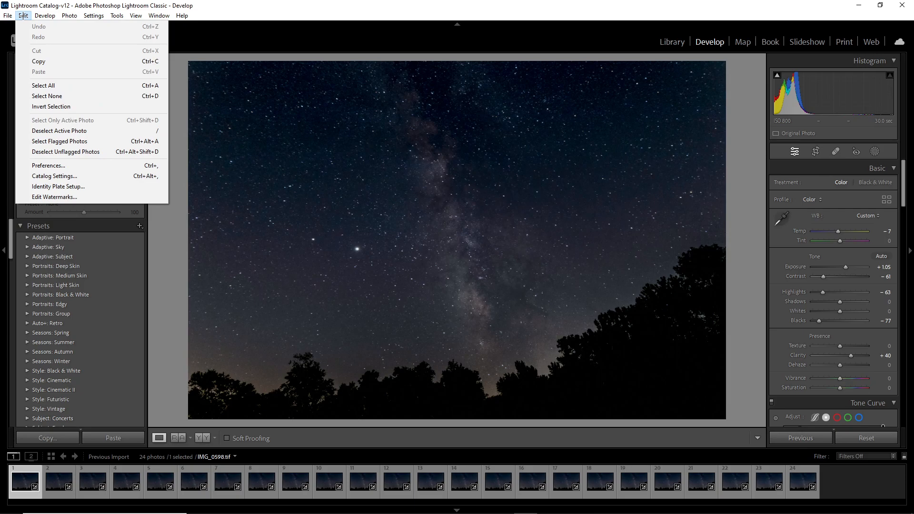
click(29, 96)
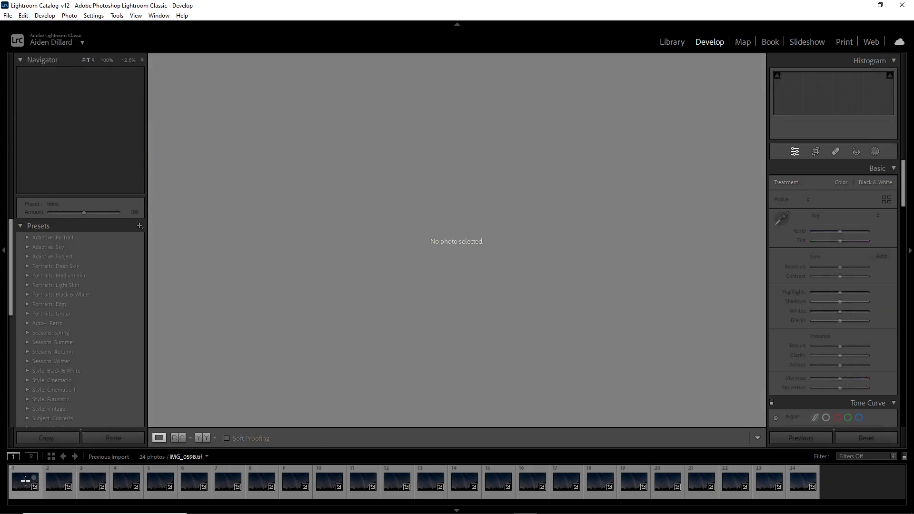
click(25, 481)
key(ctrl+a)
key(Delete)
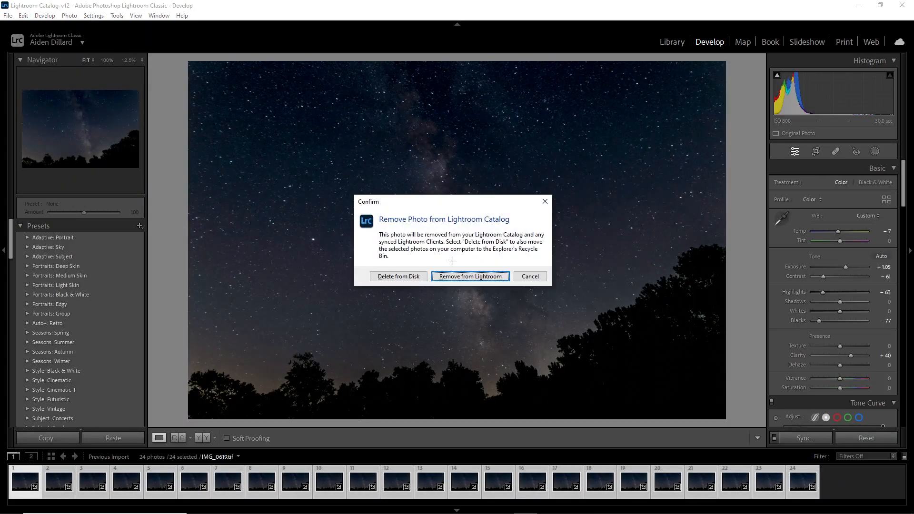
click(451, 278)
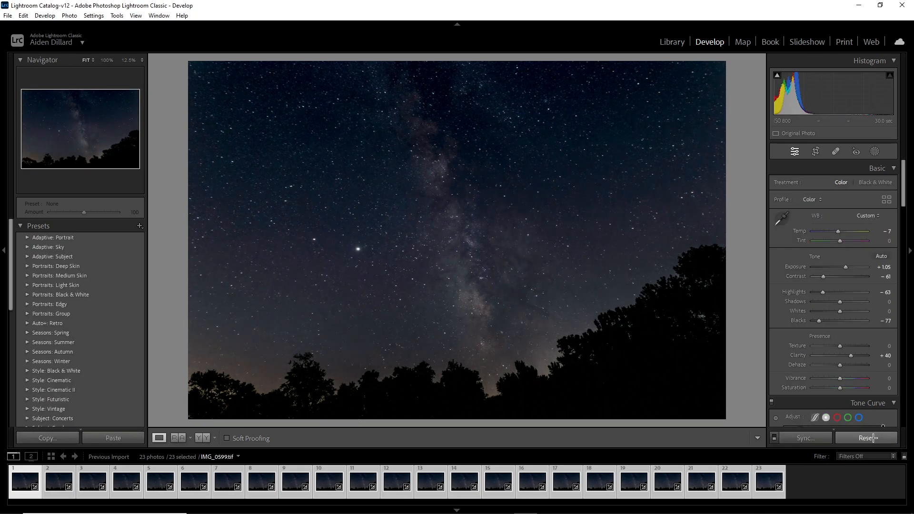
Reset the develop adjustments of IMG_0599.tif, and remove all remaining previously imported photos from the catalog in the Library without deleting them from disk.
click(869, 437)
click(668, 42)
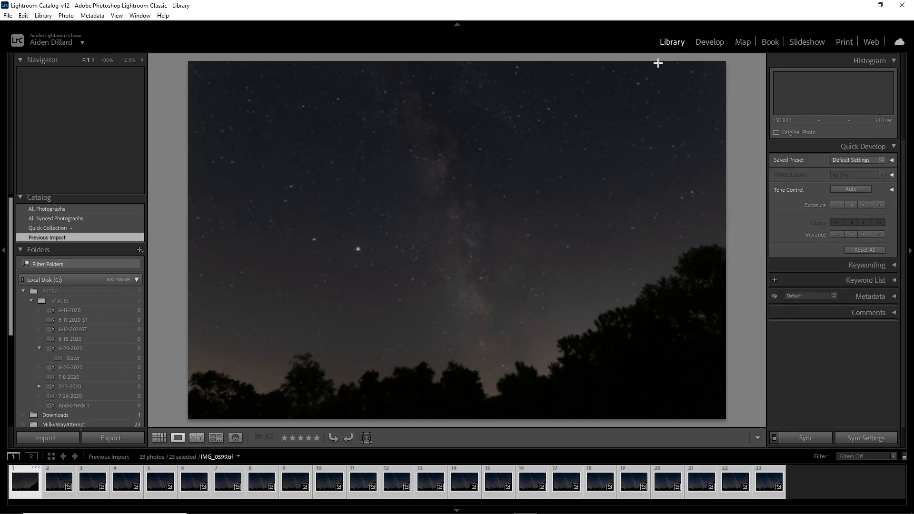
click(23, 15)
mouse_move(8, 15)
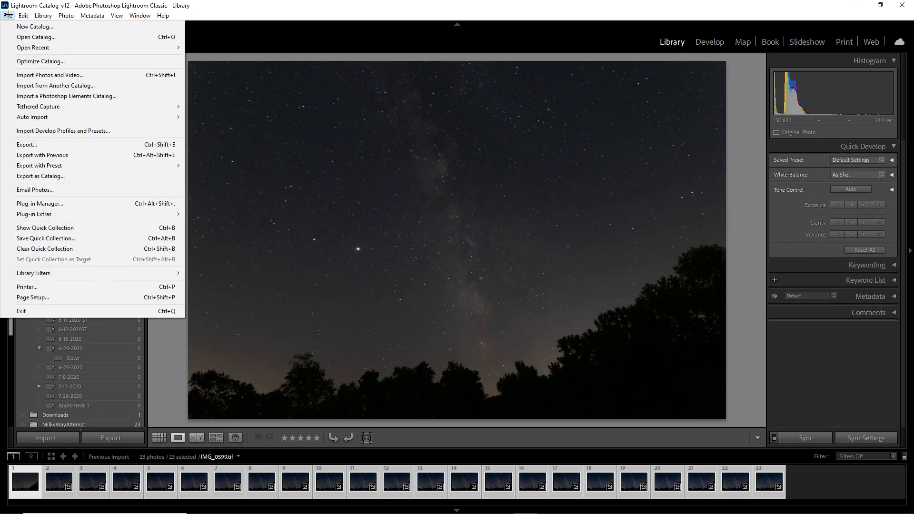
click(27, 482)
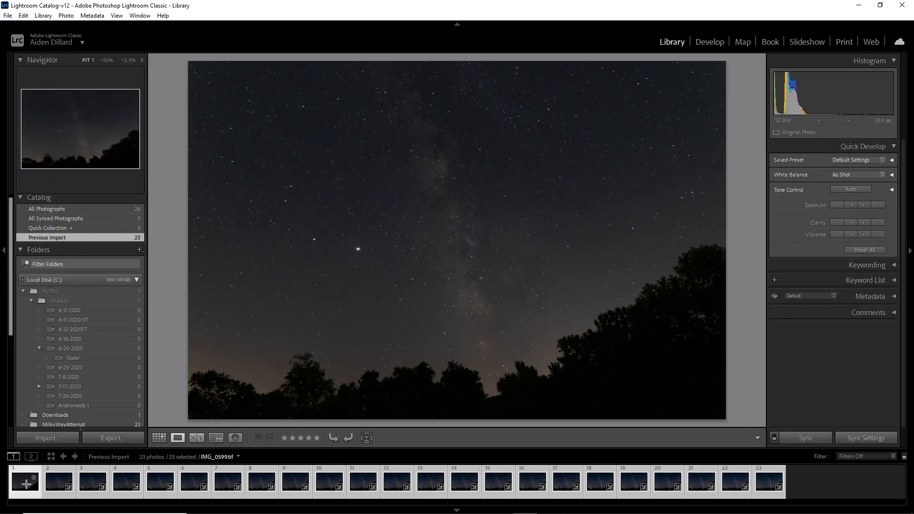
right_click(27, 484)
click(768, 473)
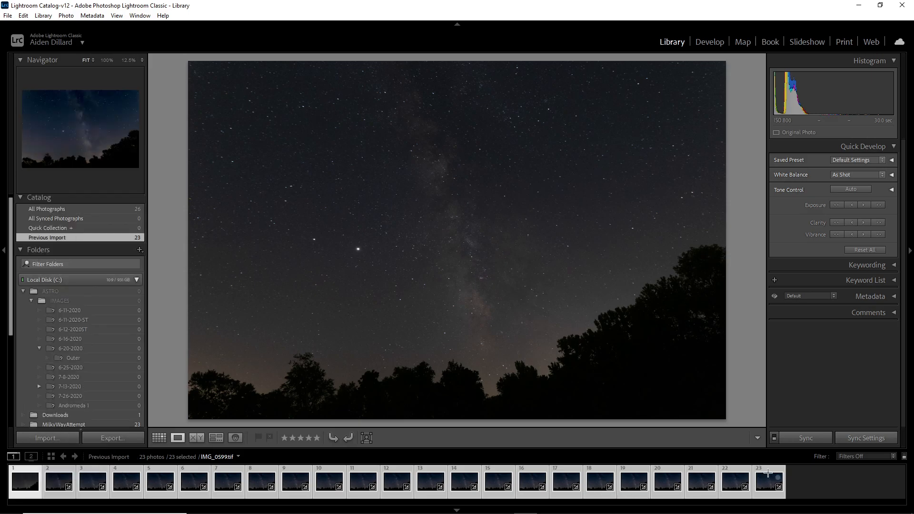
right_click(764, 475)
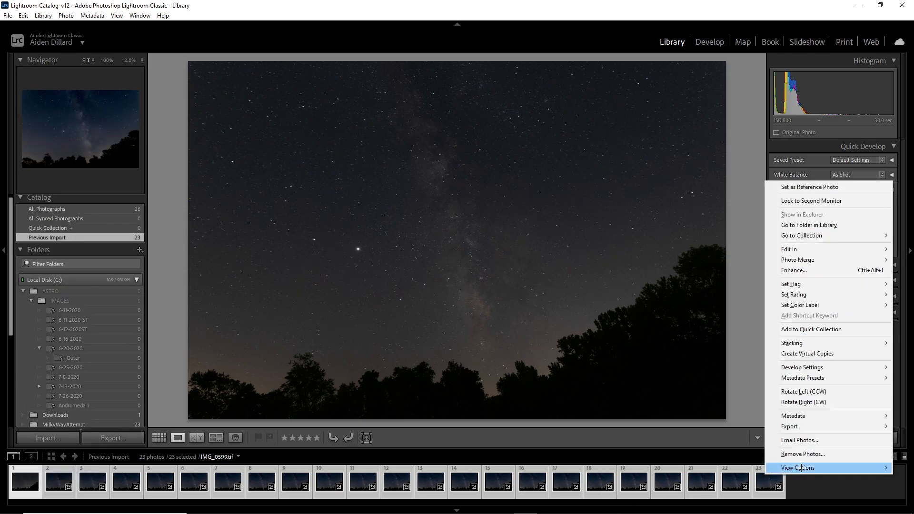
click(785, 453)
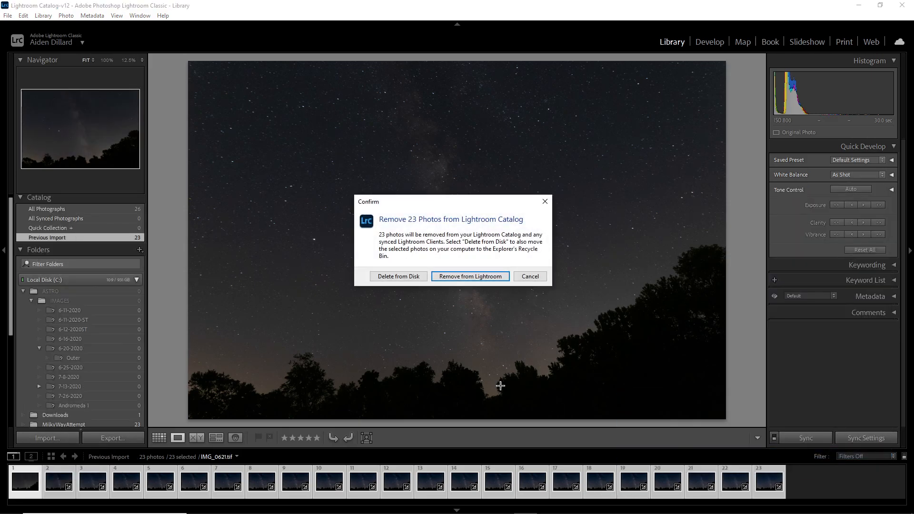
click(479, 277)
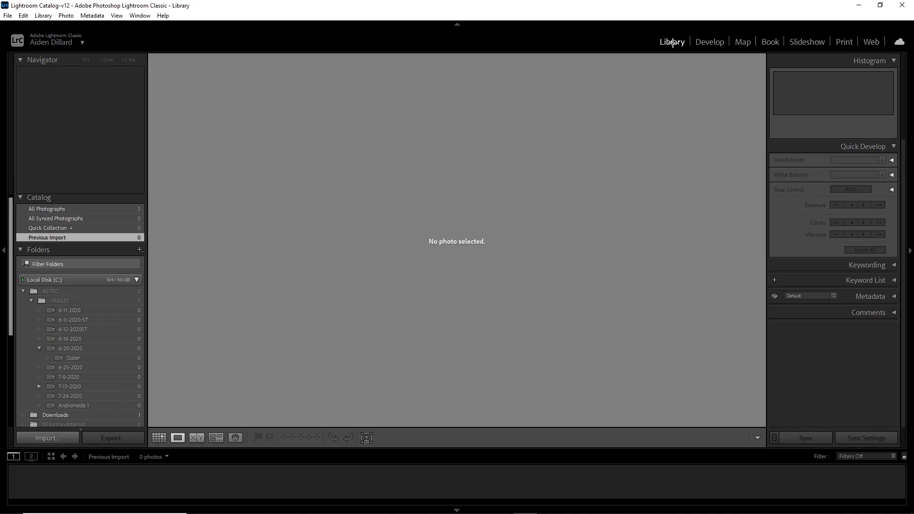
Open the photo import and choose the MilkyWayAttempt folder inside Workshop 2 as the source, expanding its subfolders.
click(722, 45)
click(8, 16)
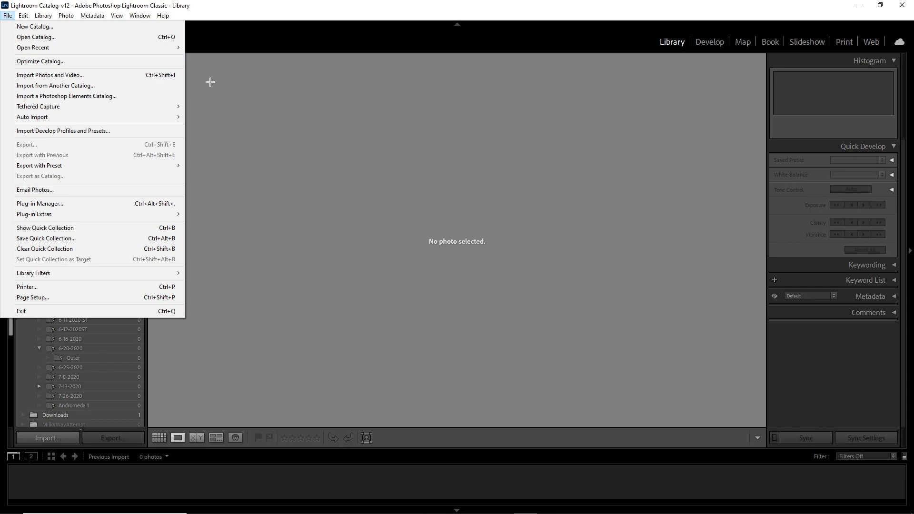
mouse_move(49, 16)
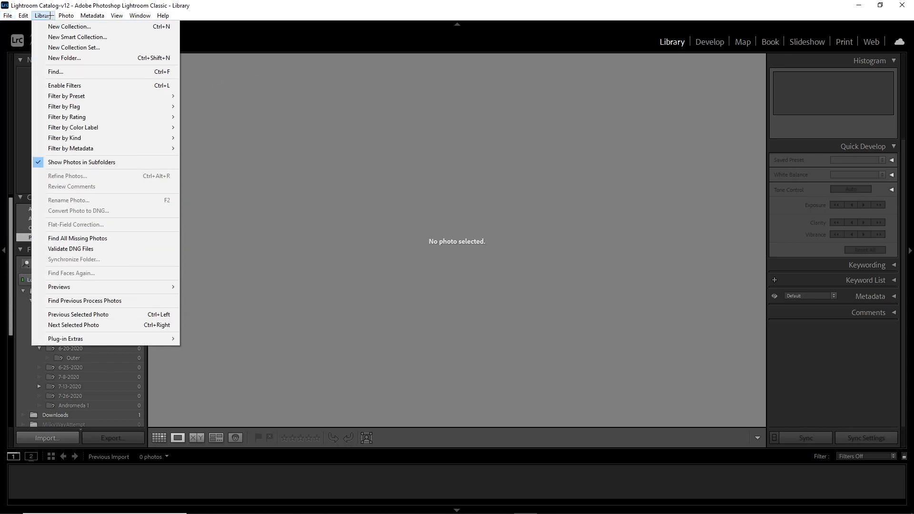
mouse_move(4, 16)
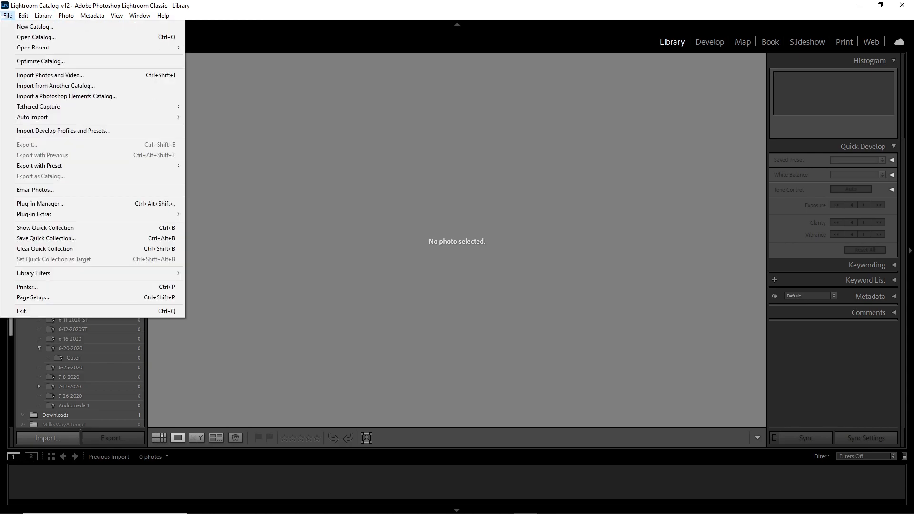
click(50, 75)
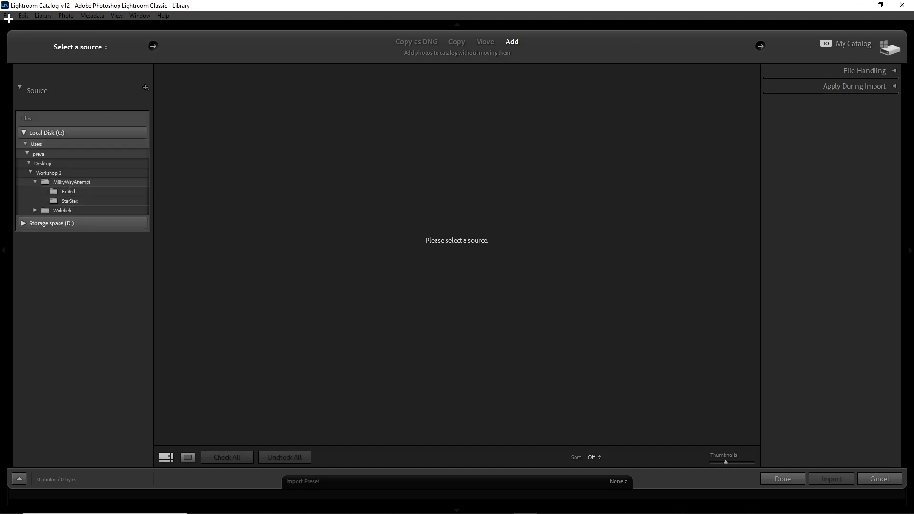
click(54, 172)
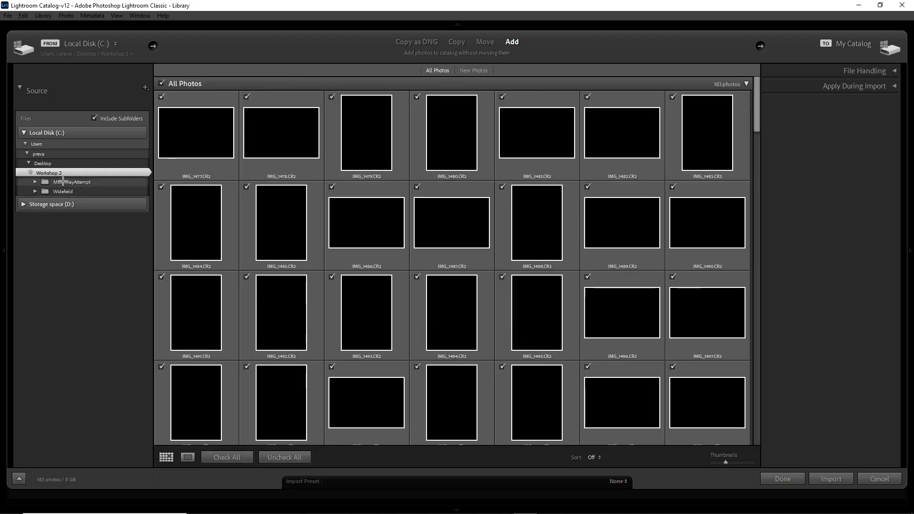
click(63, 181)
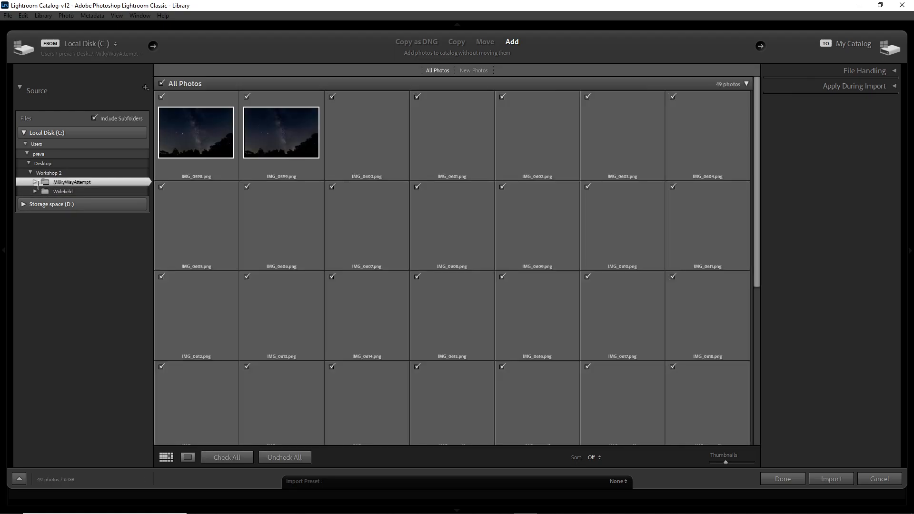
click(36, 182)
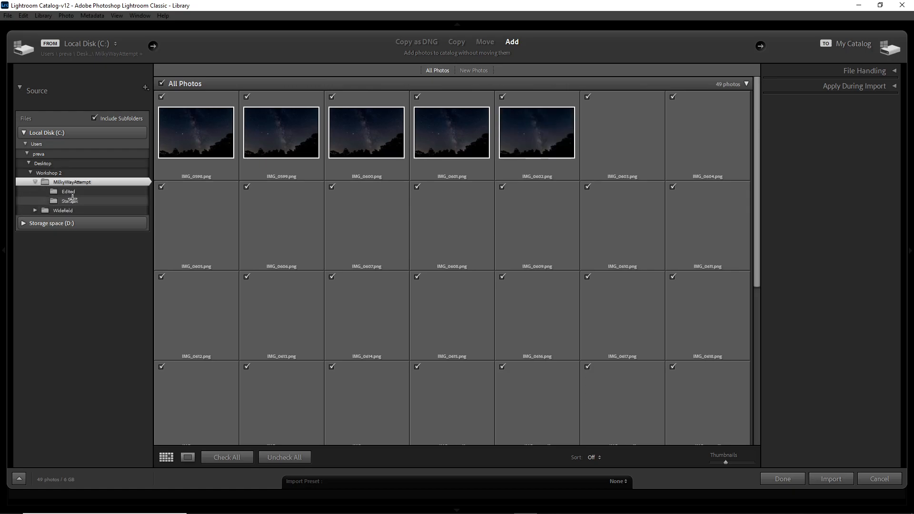
Look through the MilkyWayAttempt thumbnails to tell the PNG images apart from the original TIF frames.
scroll(330, 265, down, 5)
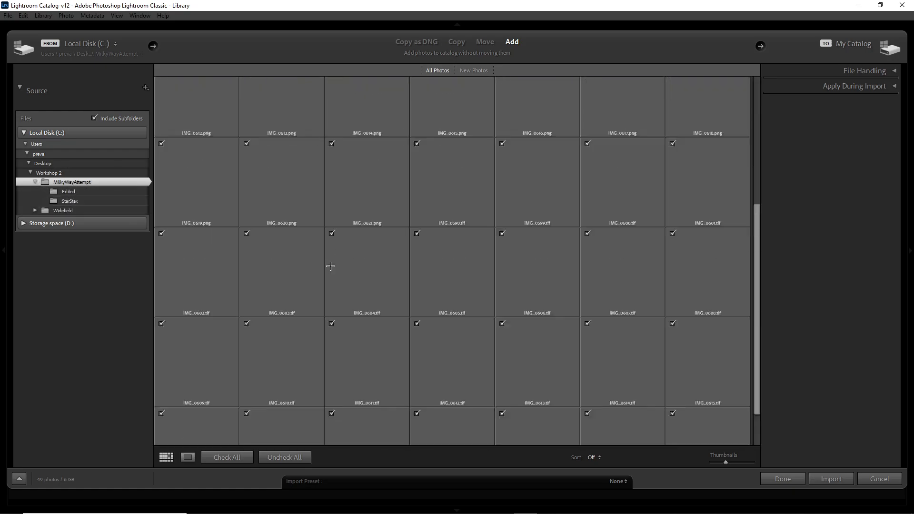
scroll(330, 266, up, 5)
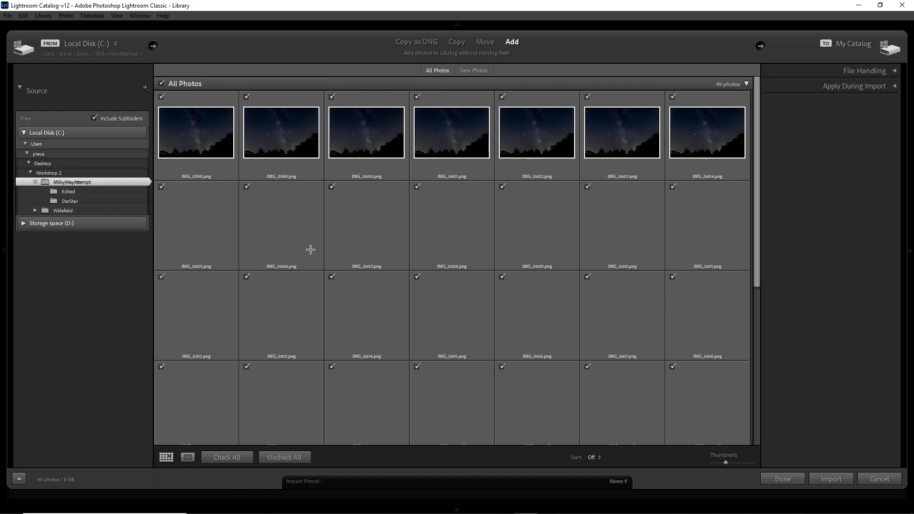
scroll(309, 249, down, 5)
scroll(314, 256, up, 5)
scroll(323, 268, down, 5)
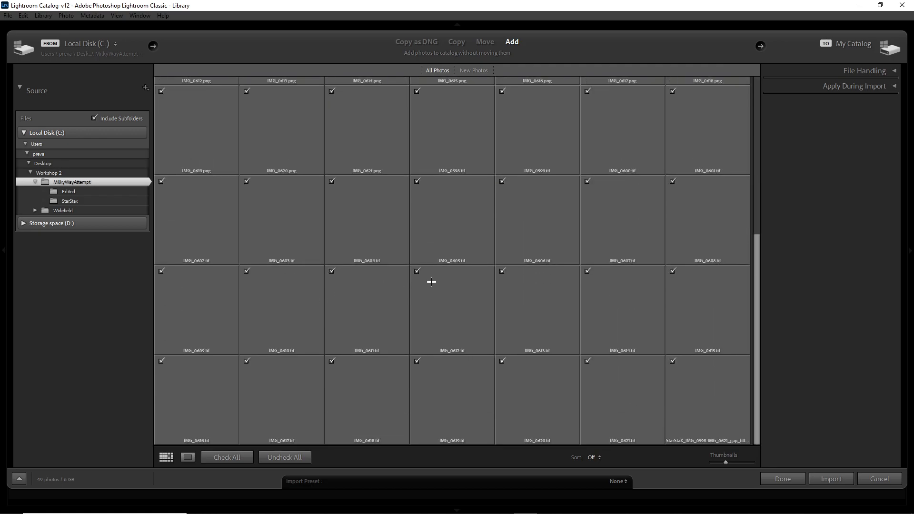
scroll(431, 282, up, 3)
scroll(431, 285, up, 2)
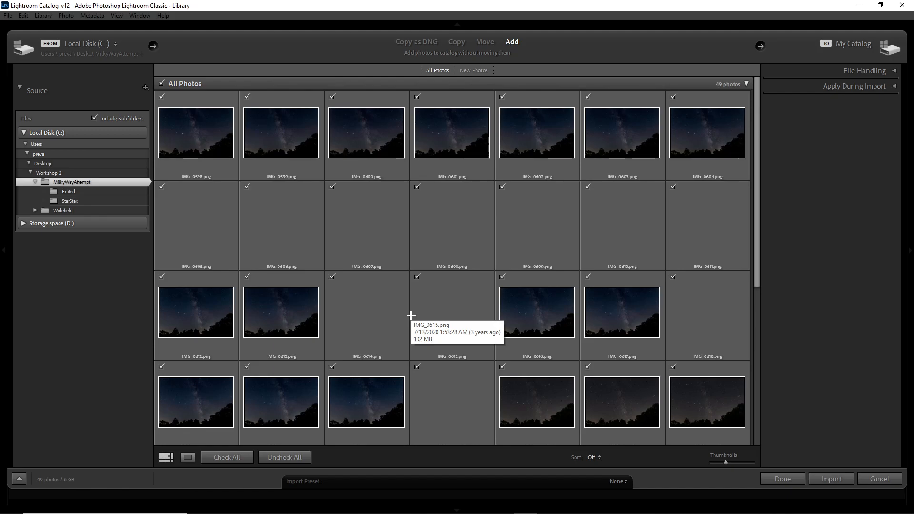
scroll(410, 315, down, 3)
scroll(411, 311, down, 2)
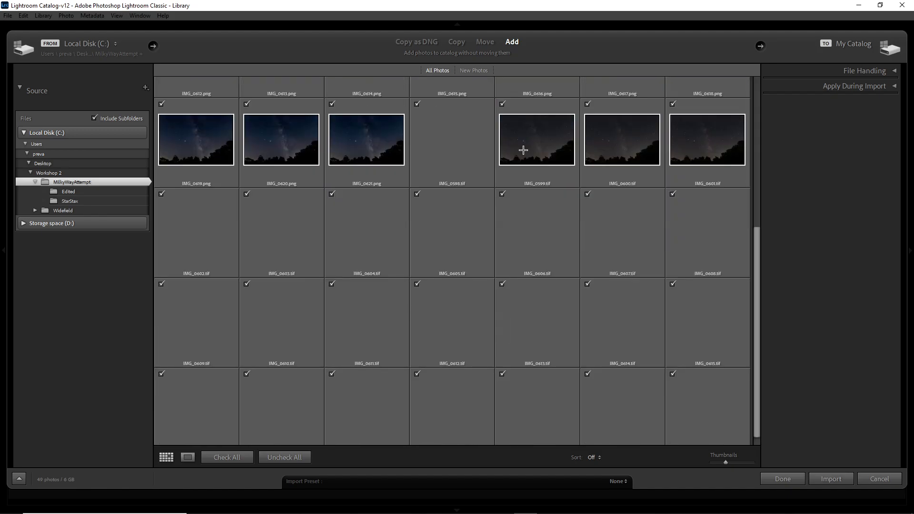
Select the TIF frames from IMG_0598.tif to IMG_0621.tif and run the import with all photos still checked.
click(459, 150)
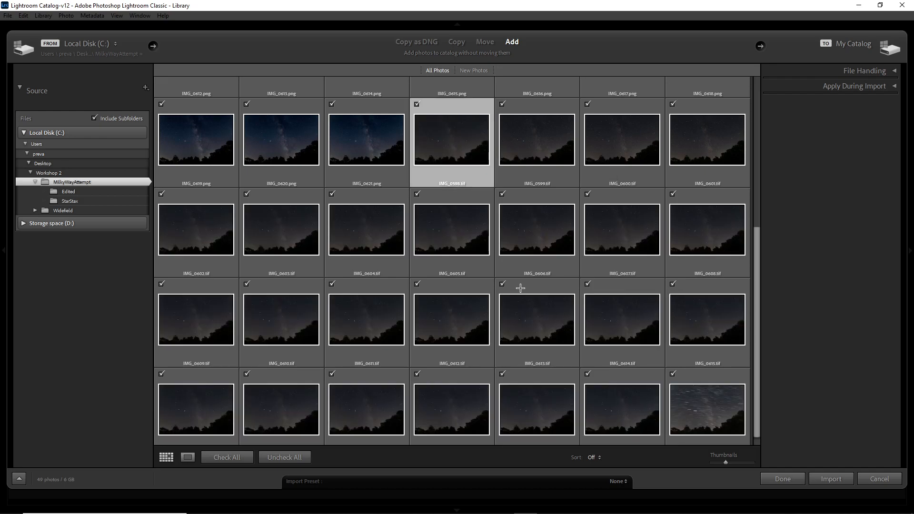
scroll(524, 290, down, 1)
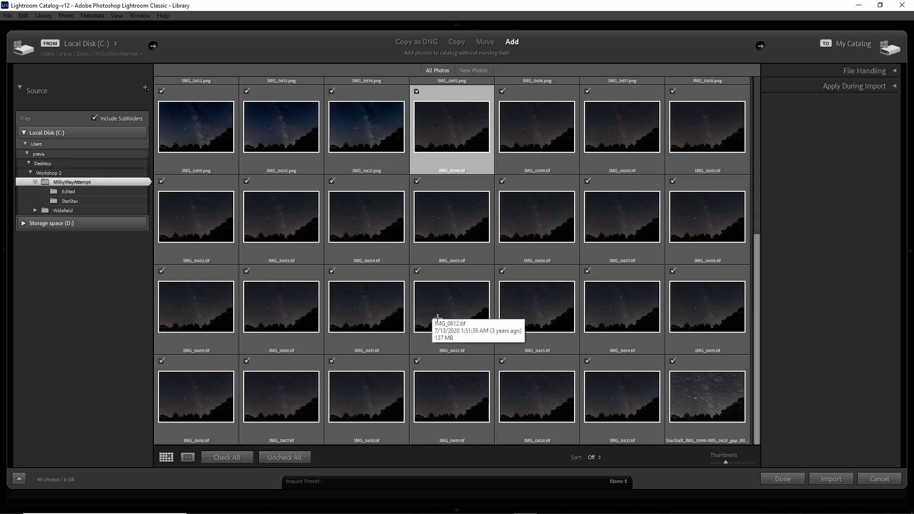
shift+click(623, 393)
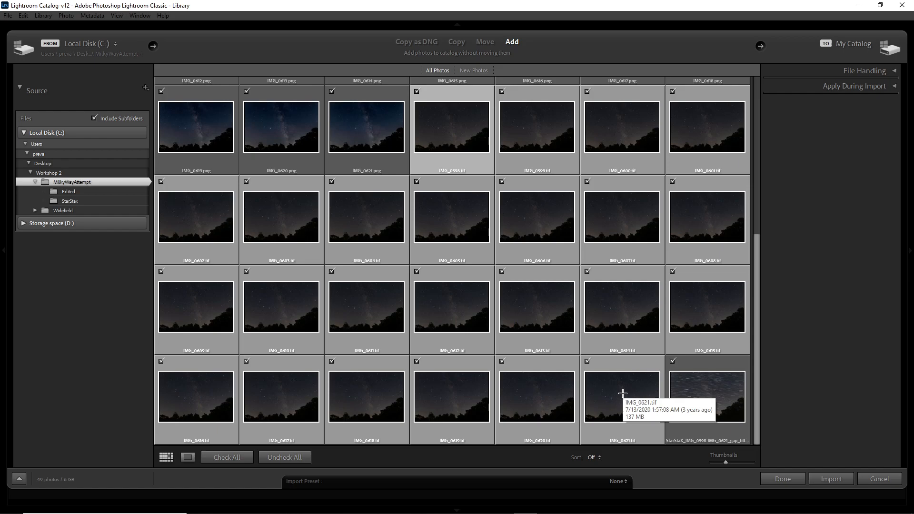
right_click(458, 117)
click(440, 107)
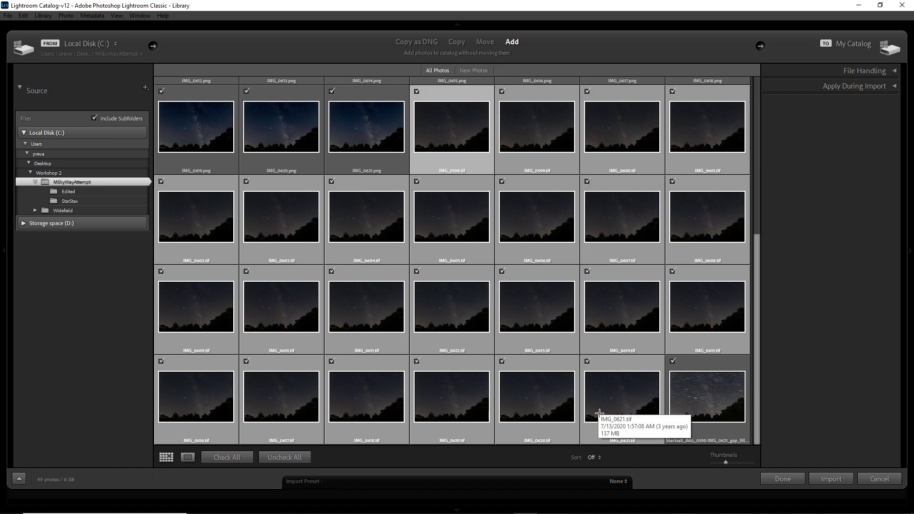
click(831, 479)
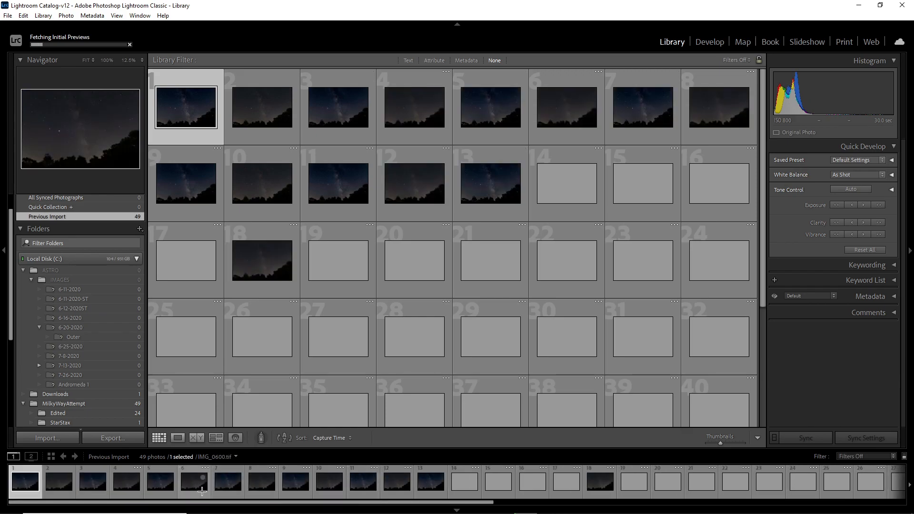
Select every photo of the previous import, from the first to the last in the filmstrip, and remove them from the catalog.
click(8, 15)
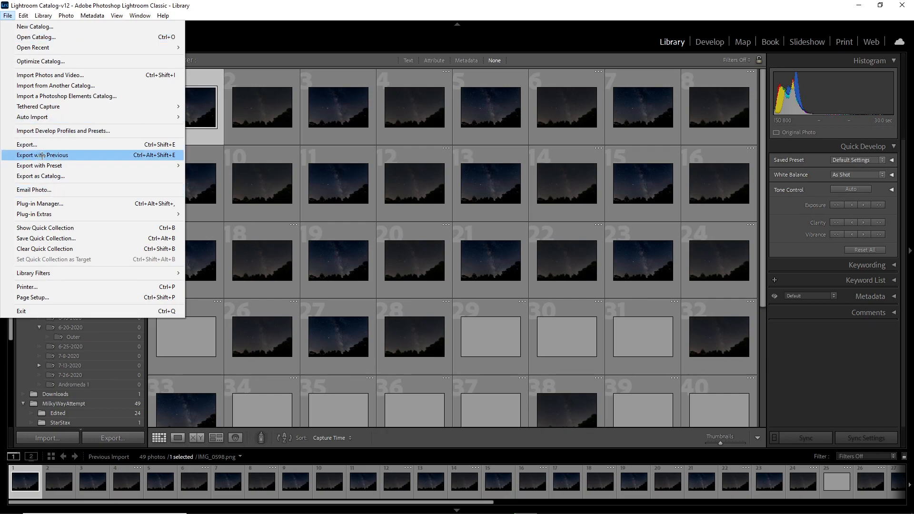
click(26, 482)
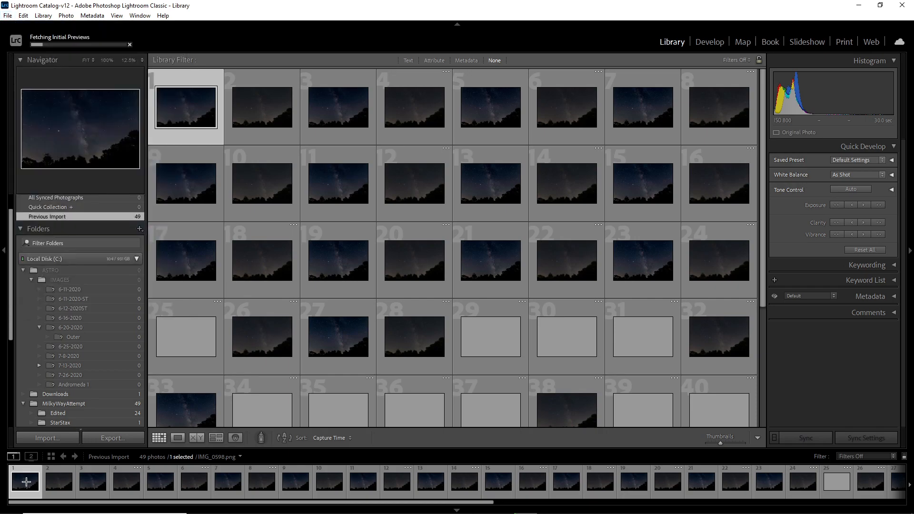
scroll(584, 478, down, 10)
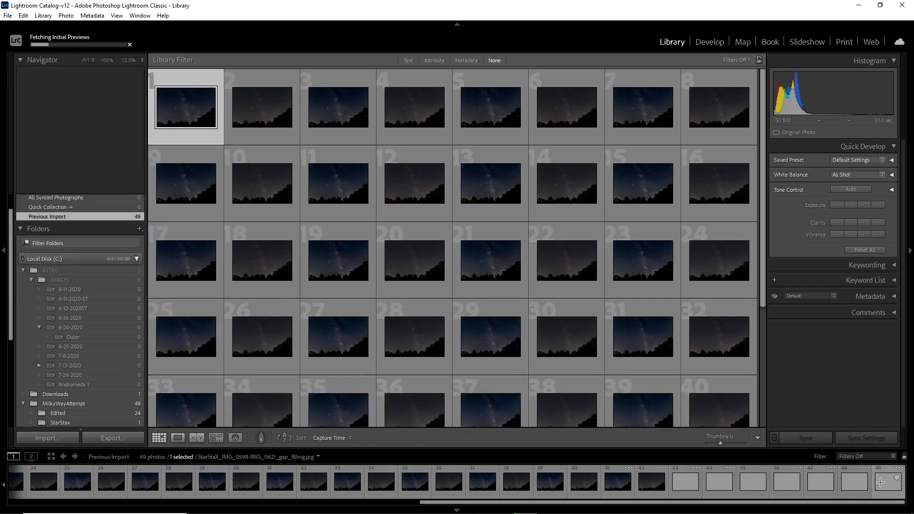
shift+click(880, 482)
right_click(878, 482)
click(829, 462)
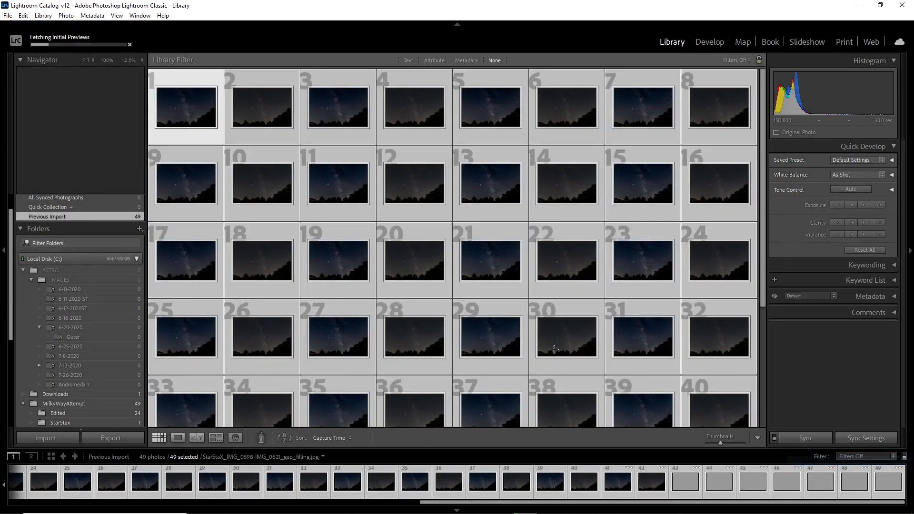
key(Return)
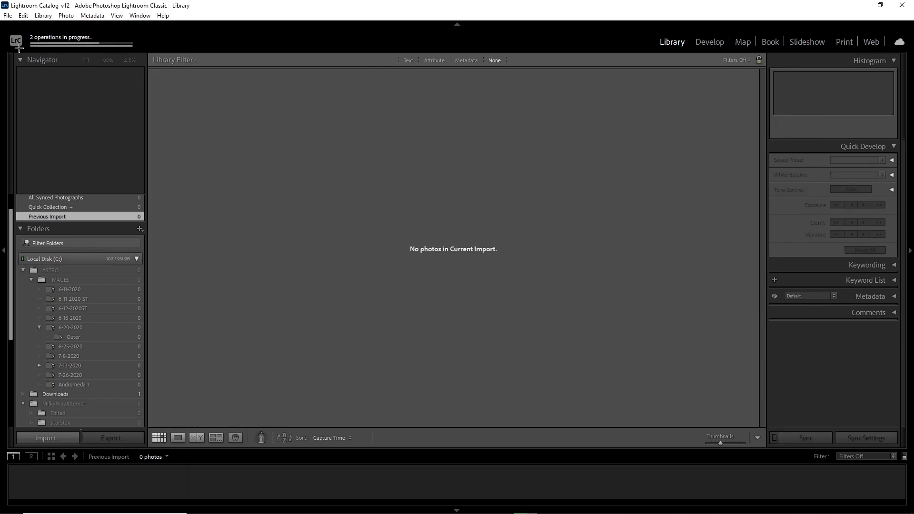
Minimize Lightroom Classic, move the Edited folder from MilkyWayAttempt to the desktop, take StarStax out as well, and return to Lightroom Classic.
click(8, 15)
click(859, 6)
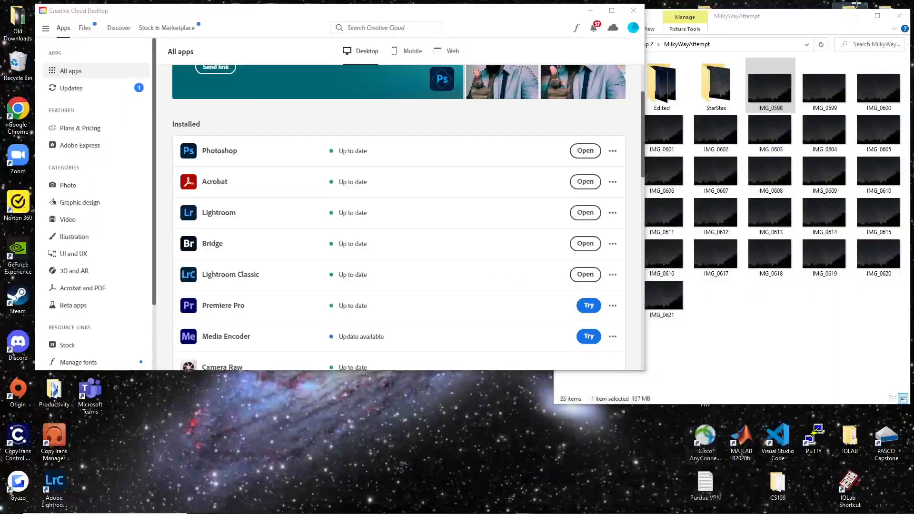
drag(669, 92, 354, 424)
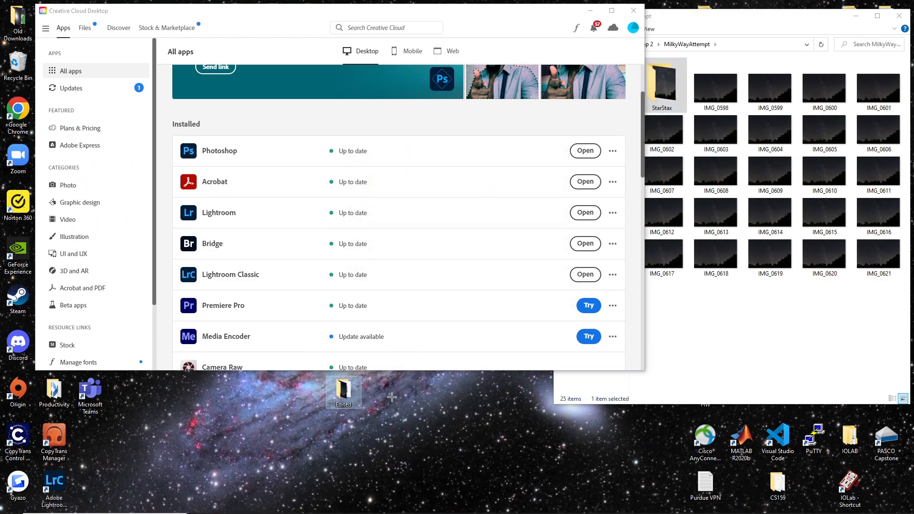
click(435, 490)
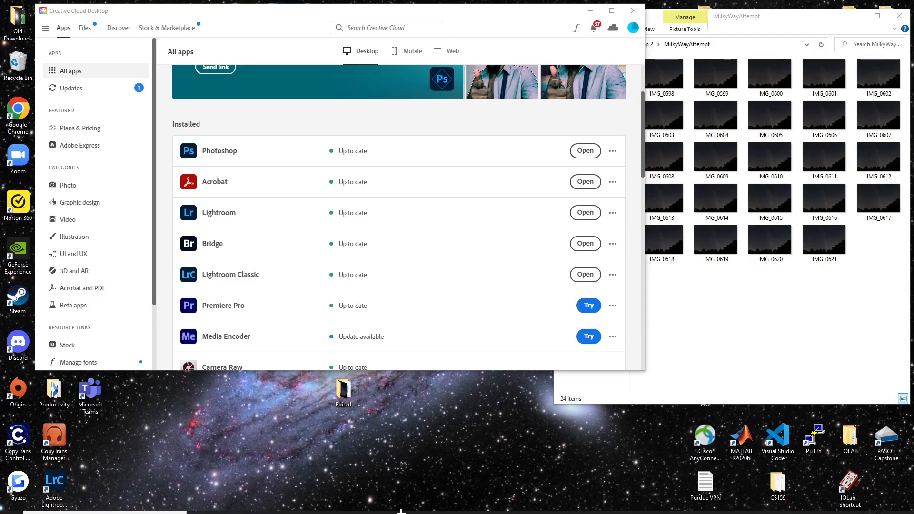
click(525, 505)
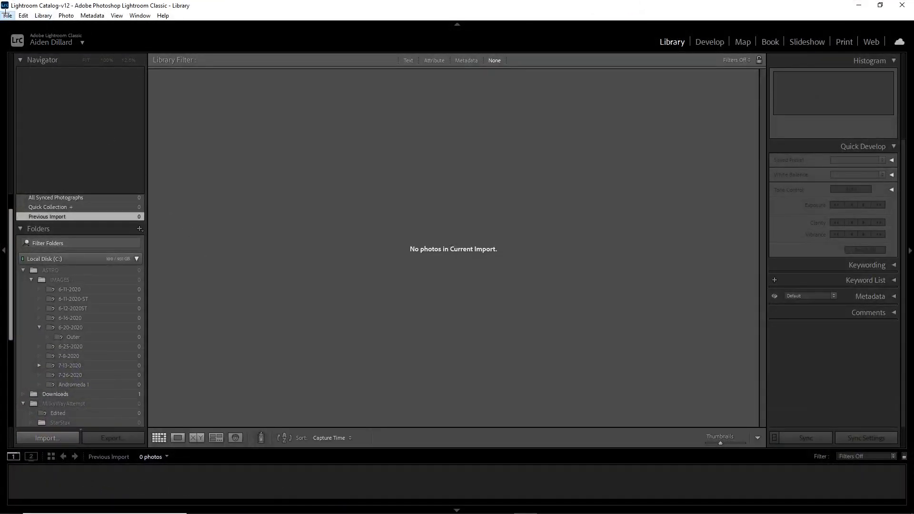
Start a new photo import with the MilkyWayAttempt folder as the source and select its first photo, IMG_0598.tif.
click(7, 16)
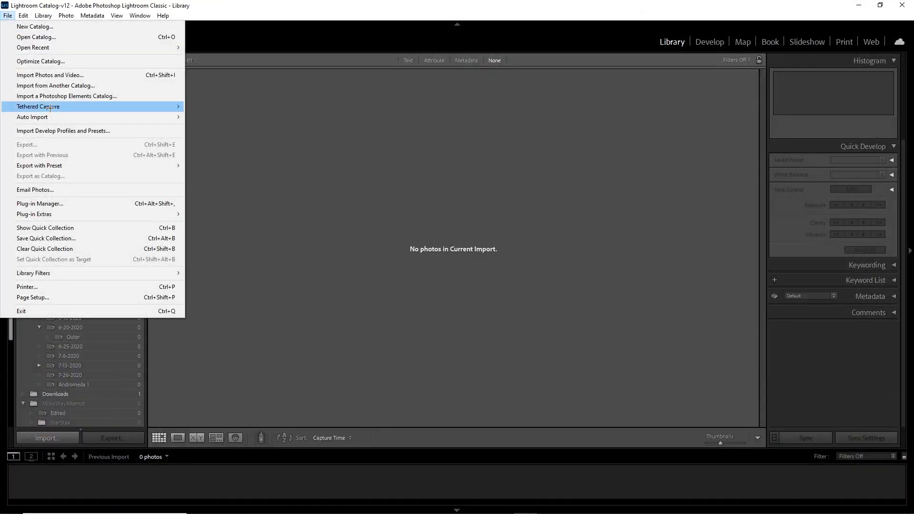
click(55, 74)
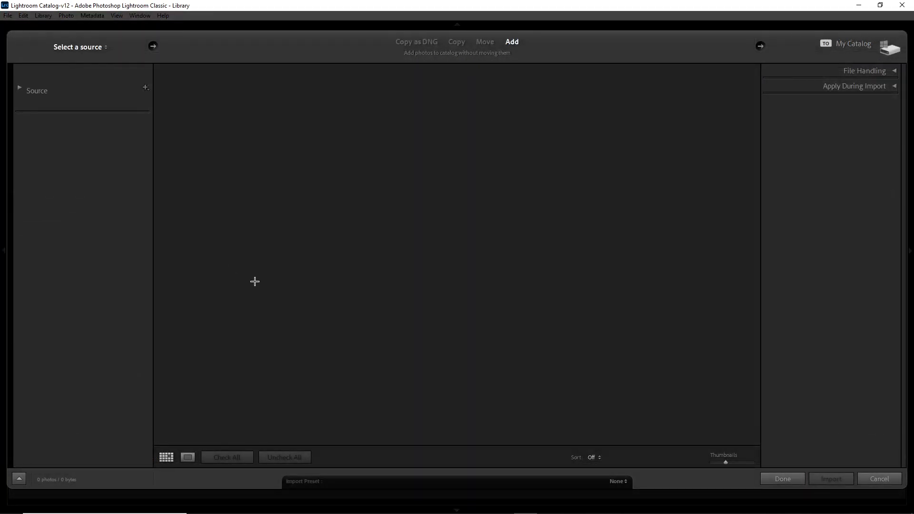
click(18, 88)
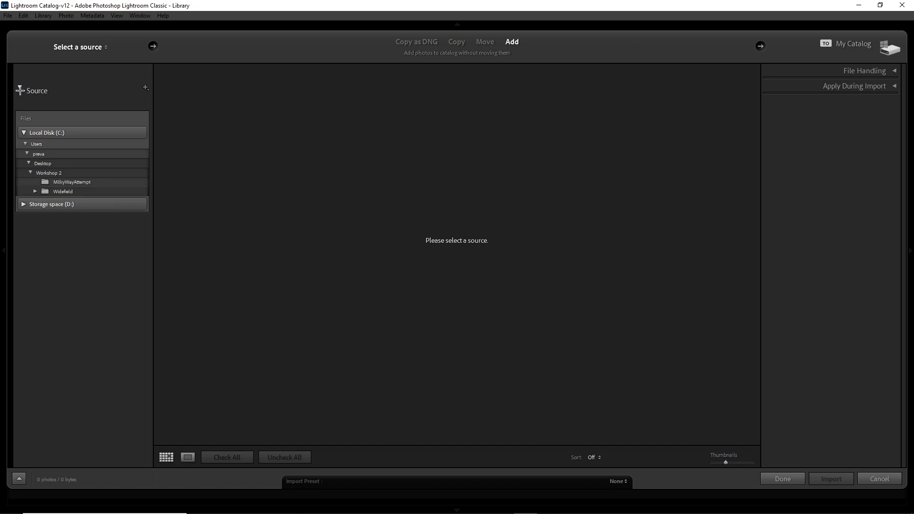
click(56, 181)
click(185, 138)
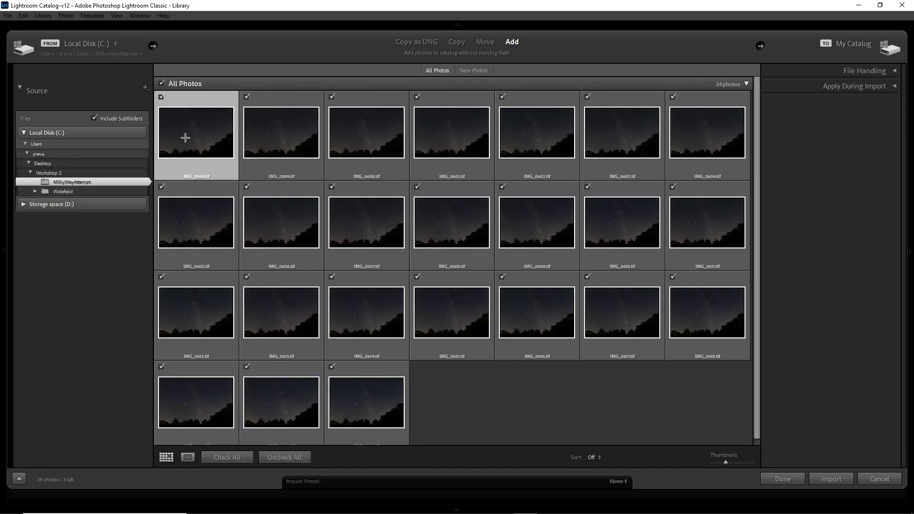
Select and check all the TIF frames for import, add them to the catalog, and open IMG_0598.tif in the Develop module.
click(284, 457)
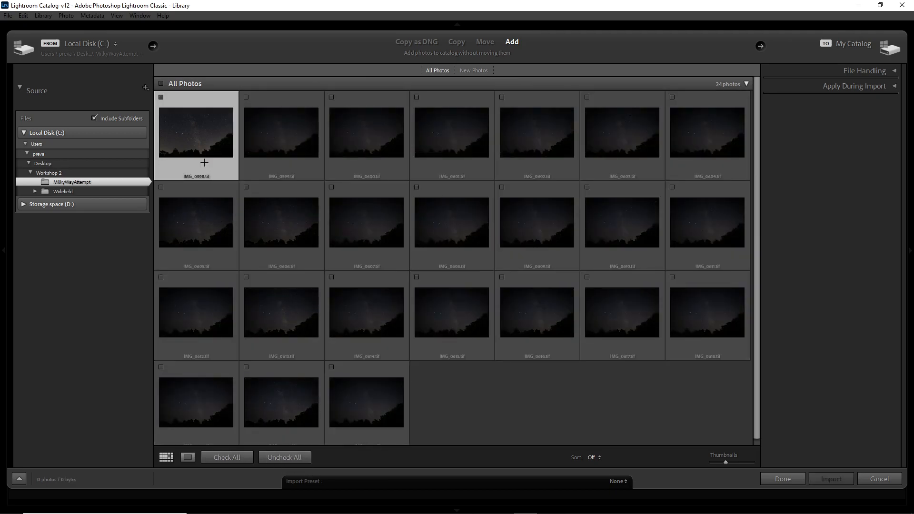
key(ctrl+a)
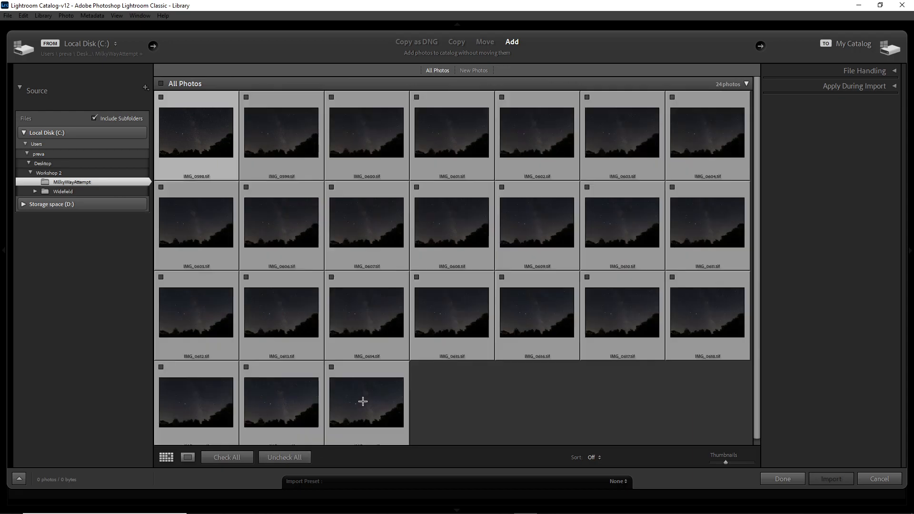
click(226, 457)
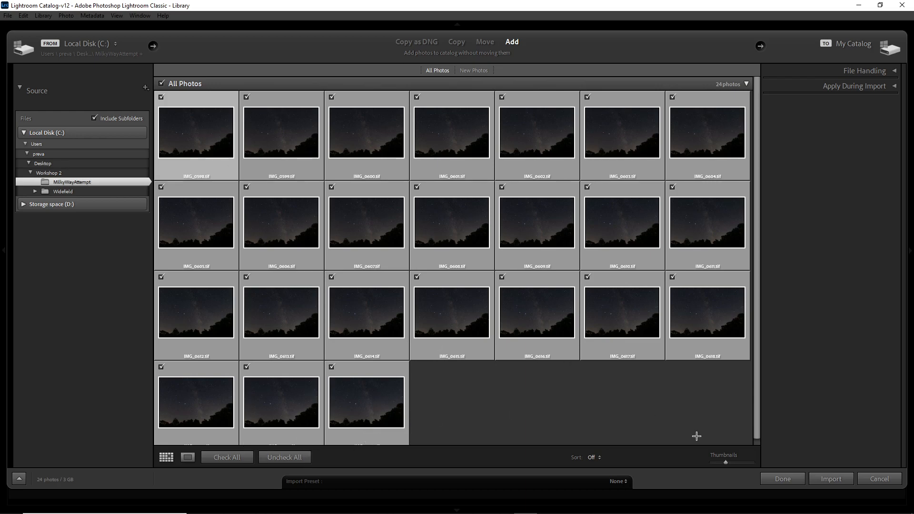
click(830, 478)
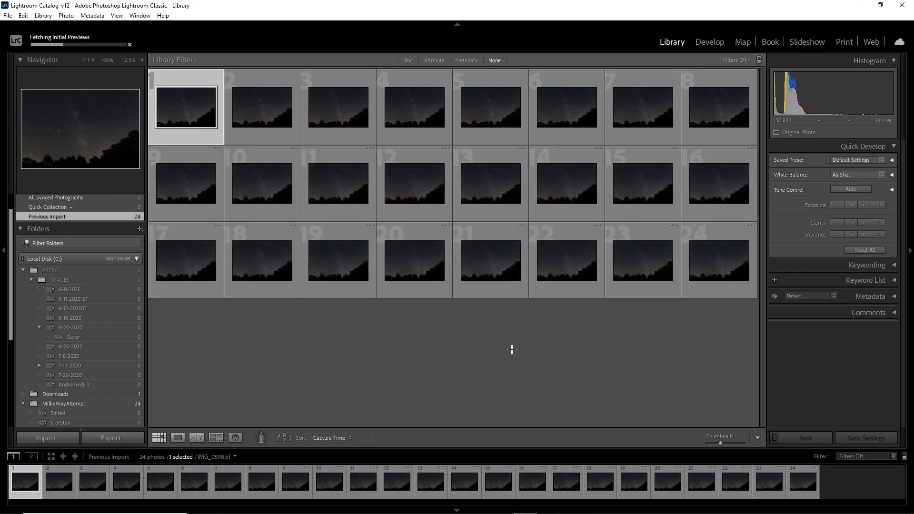
click(709, 41)
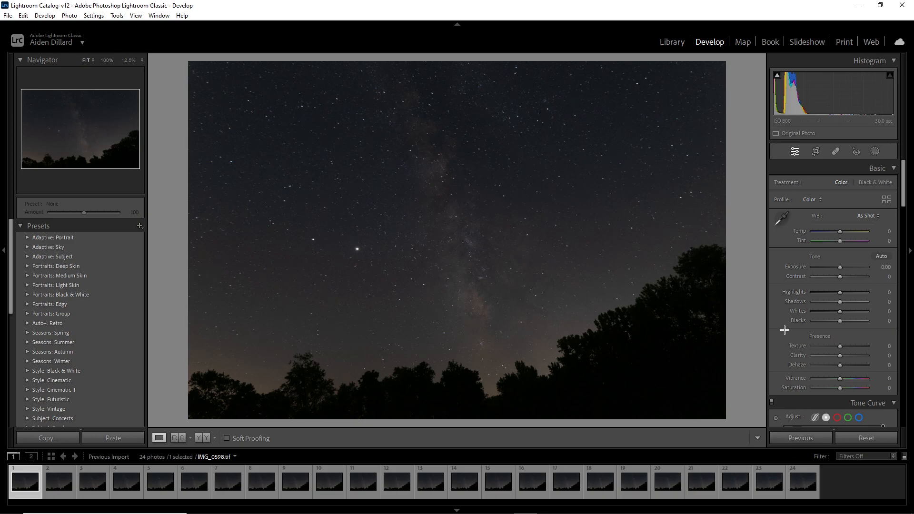
Set the photo's Exposure to +0.70, Contrast to +37 and white balance Temp to −7.
mouse_move(902, 197)
mouse_down()
mouse_move(902, 211)
mouse_move(902, 202)
mouse_up()
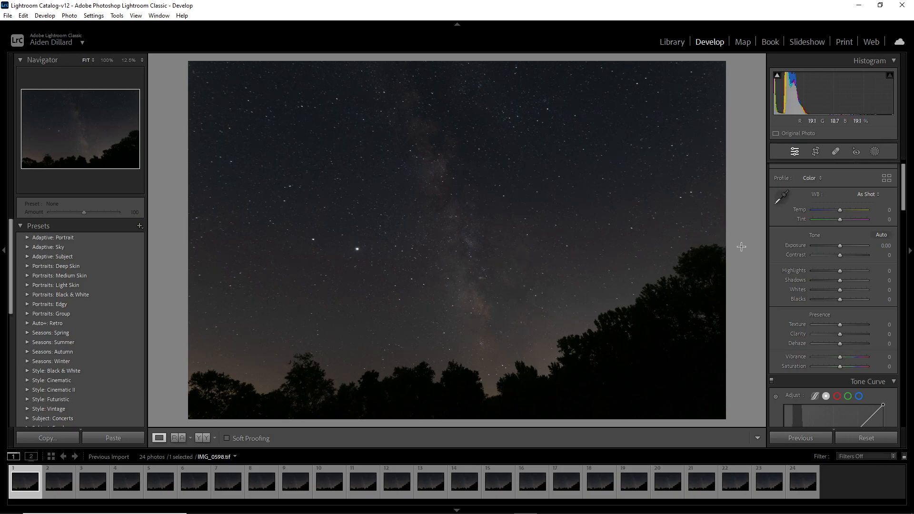
drag(839, 246, 843, 247)
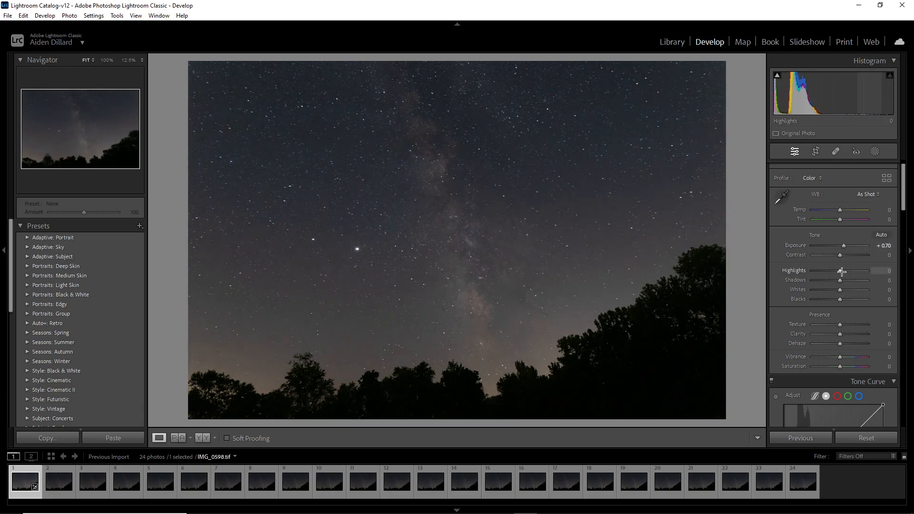
mouse_move(836, 253)
mouse_down()
mouse_move(827, 255)
mouse_move(849, 256)
mouse_up()
mouse_move(840, 210)
mouse_down()
mouse_move(848, 210)
mouse_move(838, 215)
mouse_up()
mouse_move(839, 280)
mouse_down()
mouse_move(804, 280)
mouse_move(850, 272)
mouse_move(831, 272)
mouse_move(839, 272)
mouse_up()
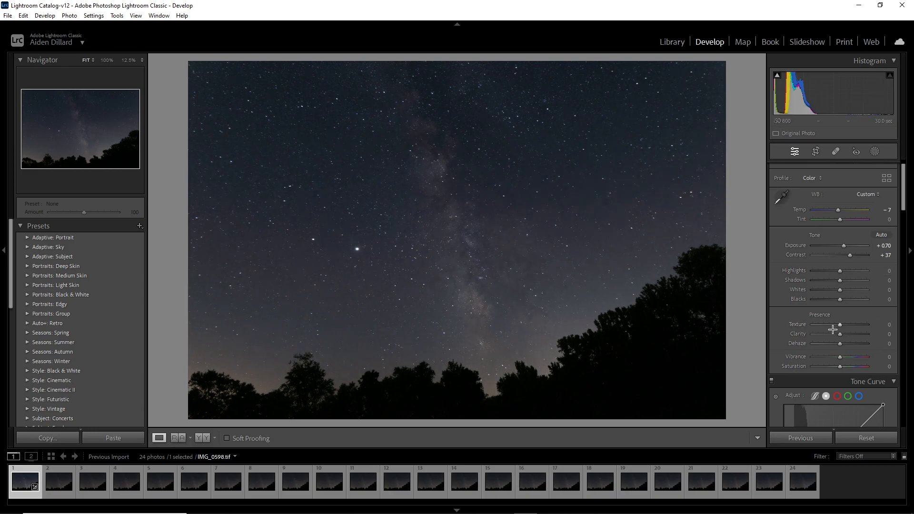
Set Blacks to −37, reduce Contrast to +21 and raise Saturation to +23 for IMG_0598.tif.
mouse_move(839, 299)
mouse_down()
mouse_move(819, 300)
mouse_move(830, 300)
mouse_up()
mouse_move(846, 256)
mouse_down()
mouse_move(830, 257)
mouse_move(846, 258)
mouse_up()
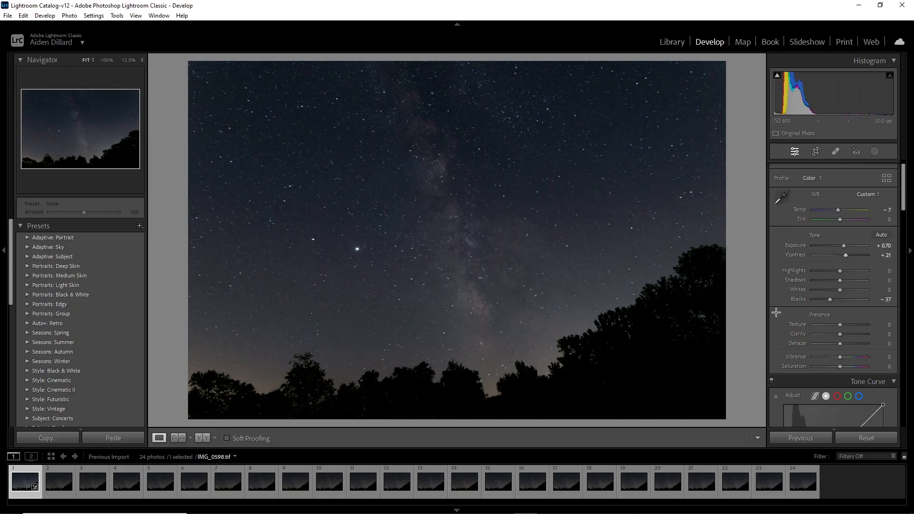
scroll(790, 309, down, 15)
scroll(790, 315, up, 15)
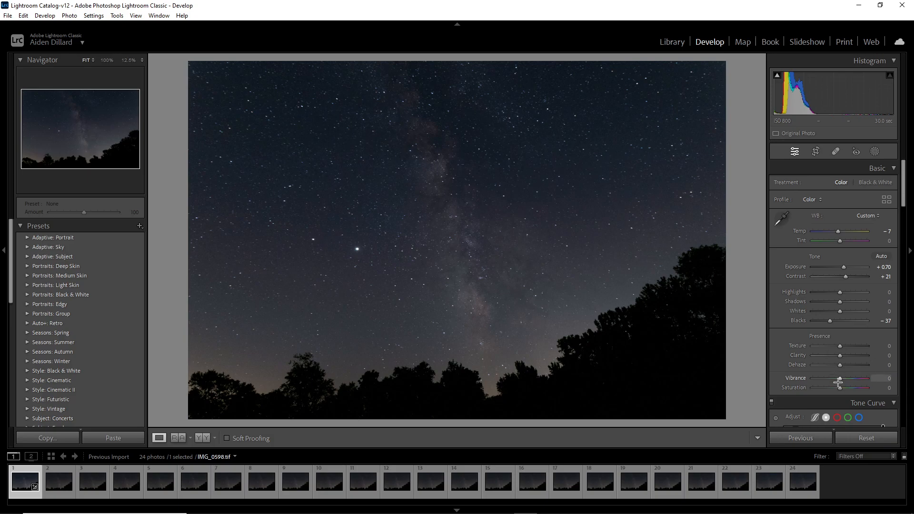
drag(840, 387, 847, 389)
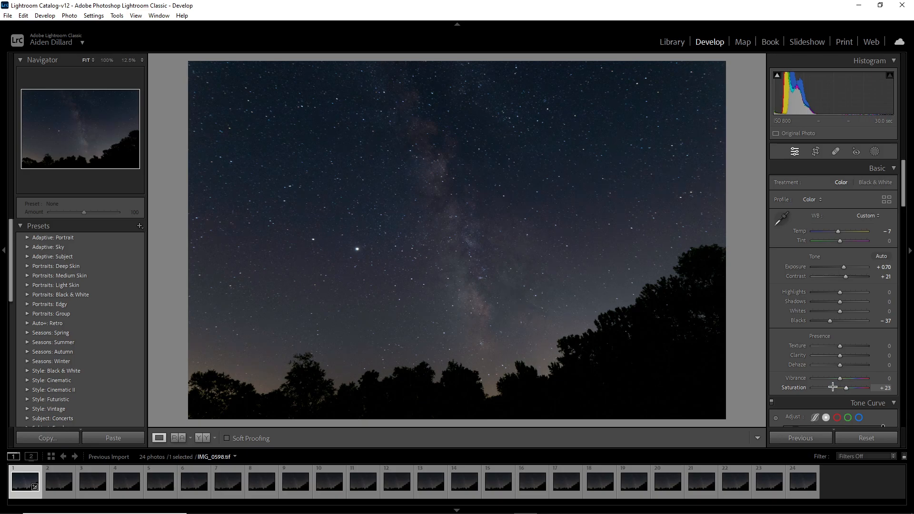
Refine the photo's tone with Blacks at −42, Exposure at +0.44, Contrast at +12 and Shadows at −32.
drag(829, 321, 829, 324)
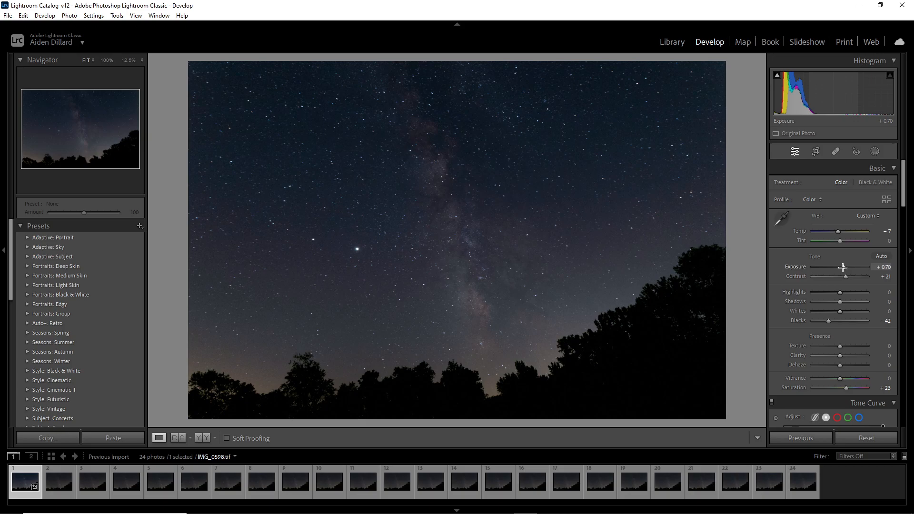
mouse_move(844, 267)
mouse_down()
mouse_move(831, 279)
mouse_move(844, 284)
mouse_up()
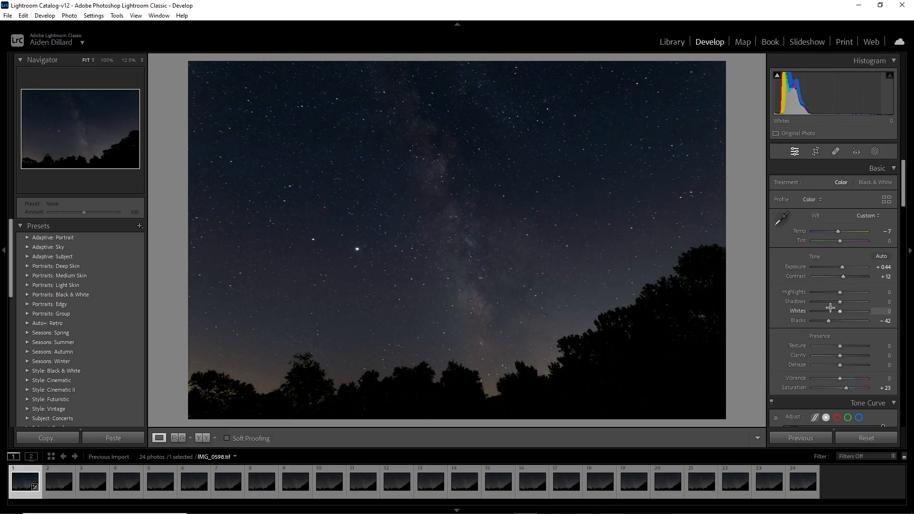
drag(840, 302, 830, 305)
Enable Remove Chromatic Aberration and inspect the stars in the photo's upper-left corner at 100% zoom.
scroll(818, 333, down, 10)
scroll(803, 337, down, 10)
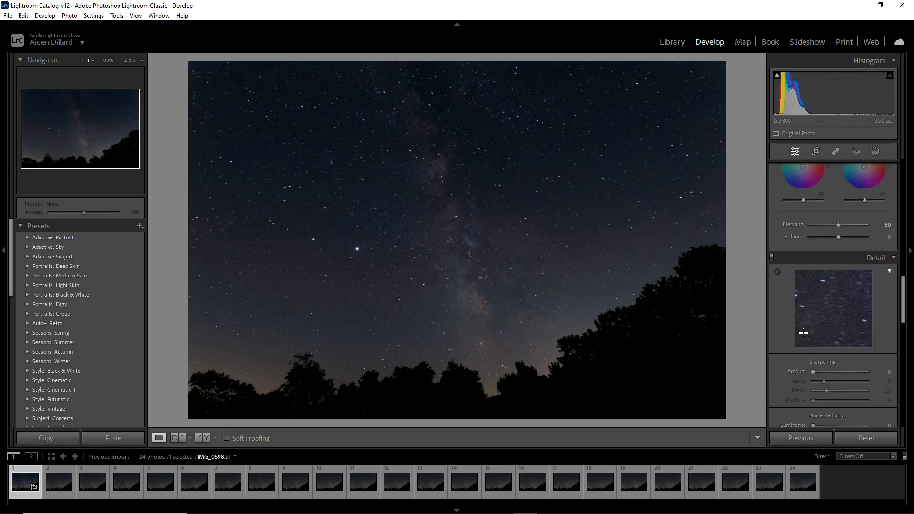
click(776, 303)
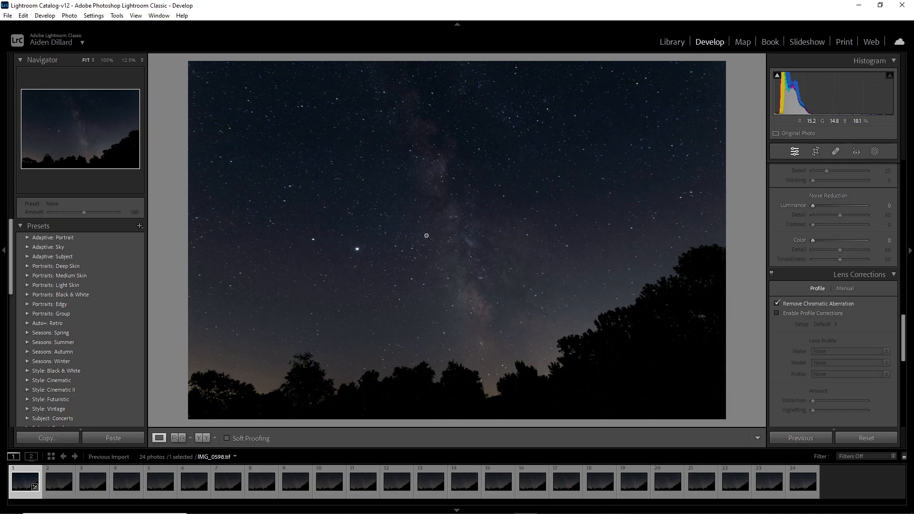
click(194, 77)
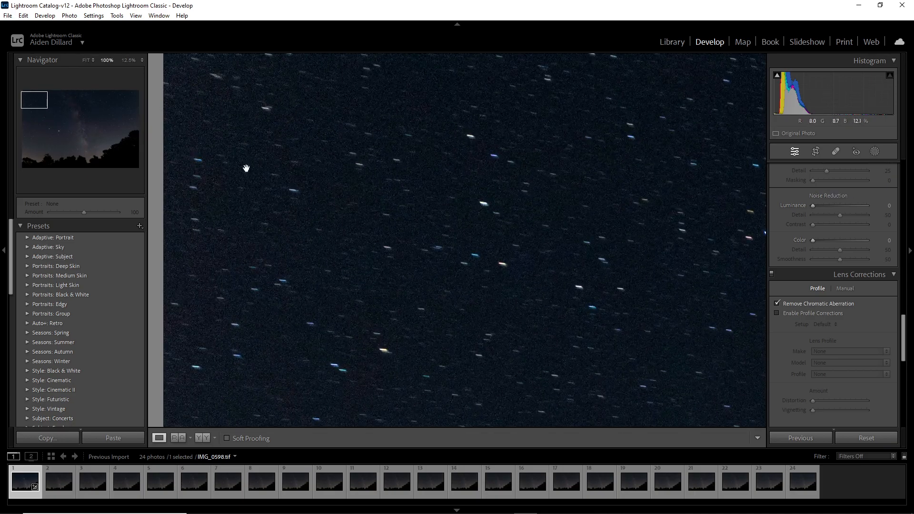
click(204, 153)
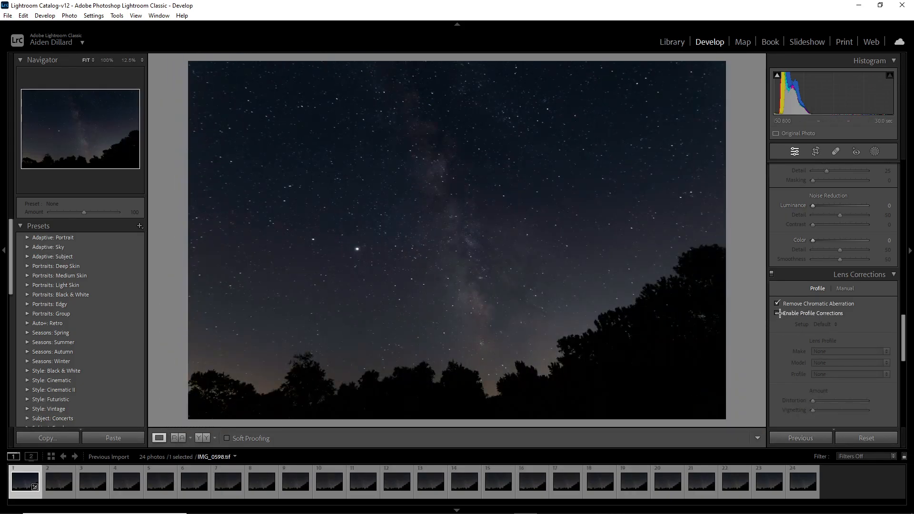
Enable lens profile corrections, choose Canon as the lens make and open the list of lens models.
click(778, 313)
click(822, 351)
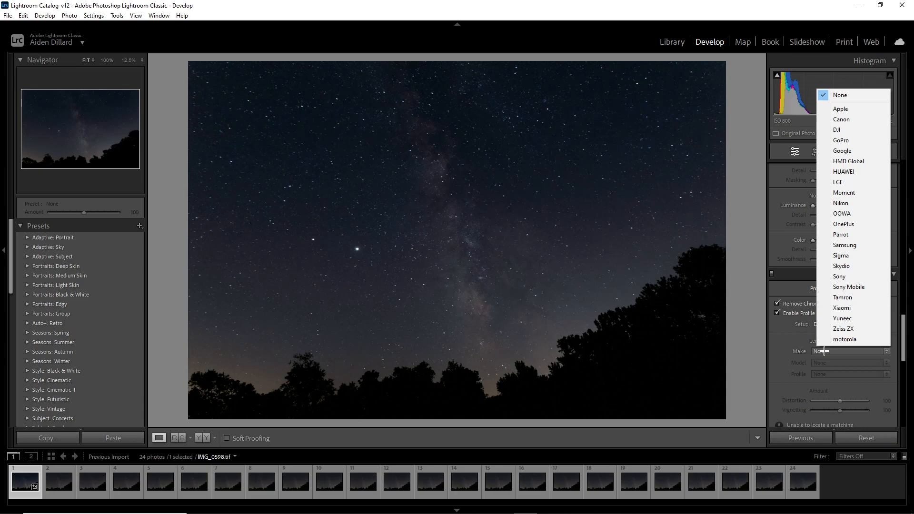
click(841, 120)
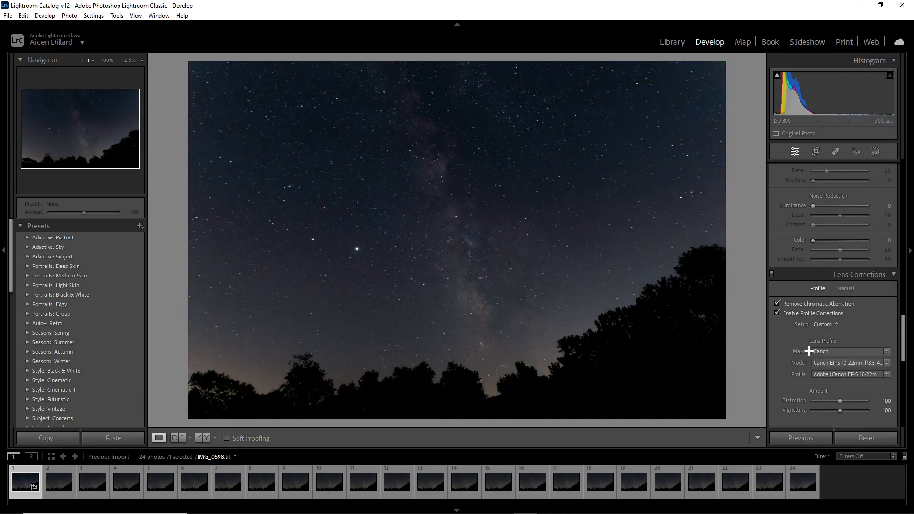
click(836, 363)
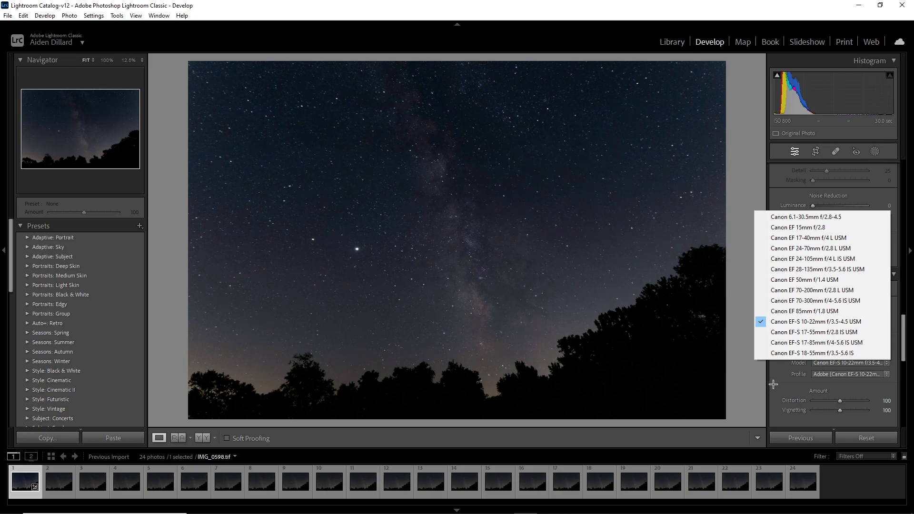
Display the unedited frame IMG_0608.tif for comparison, and return to the first frame, IMG_0598.tif.
click(364, 478)
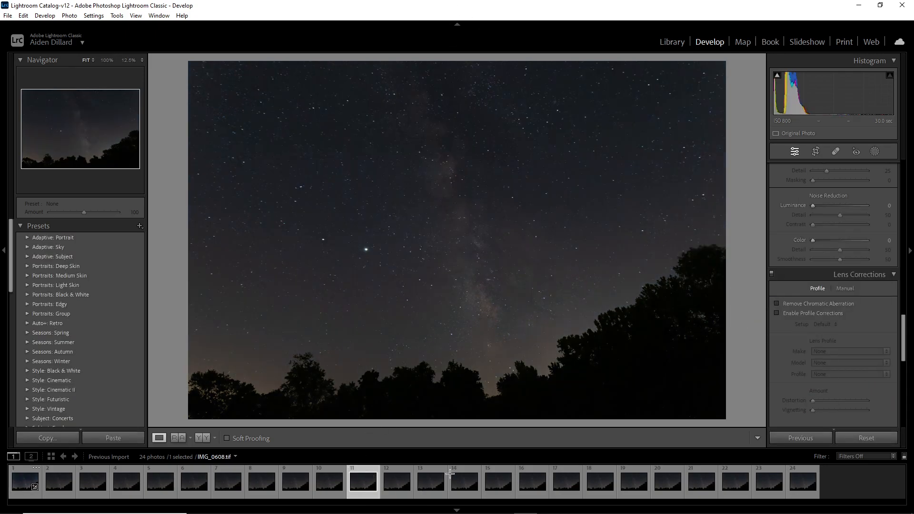
right_click(365, 485)
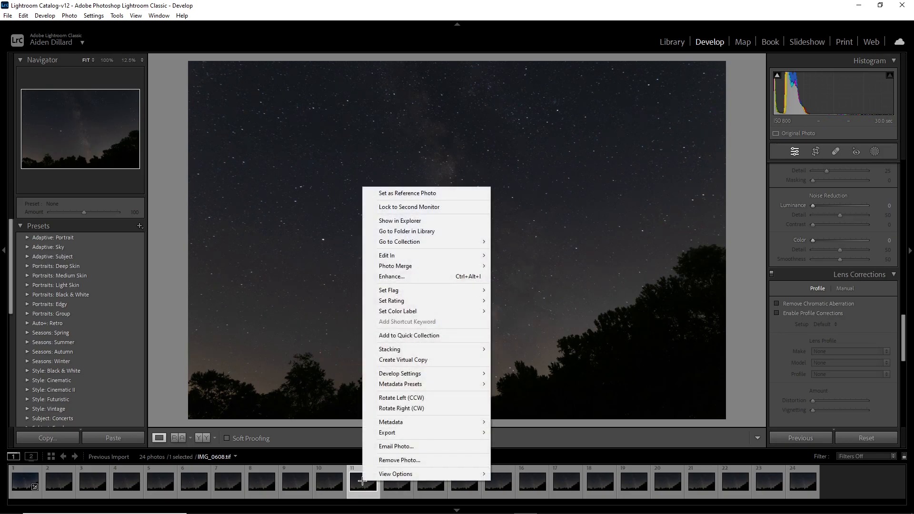
mouse_move(379, 475)
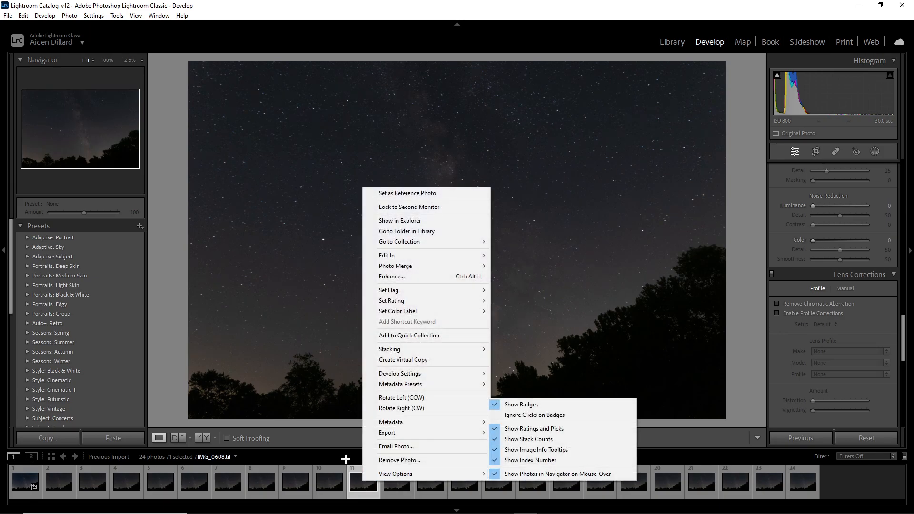
click(344, 448)
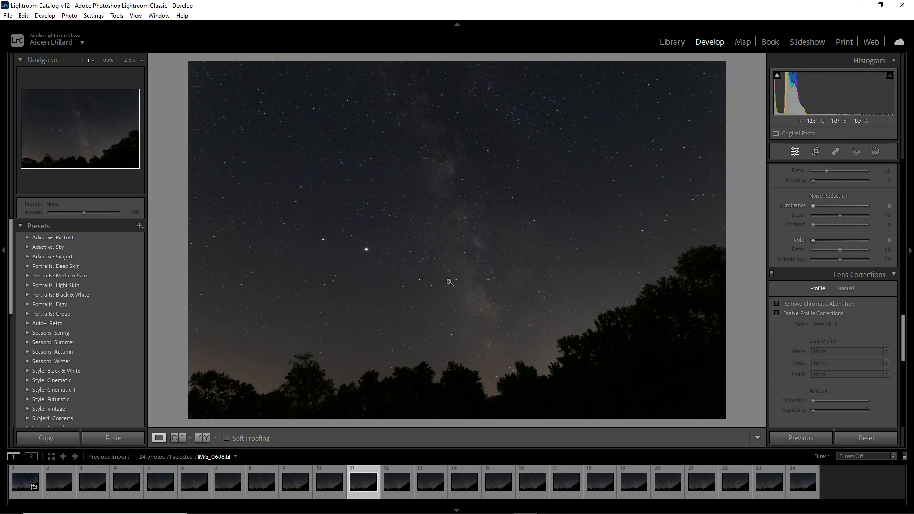
key(Home)
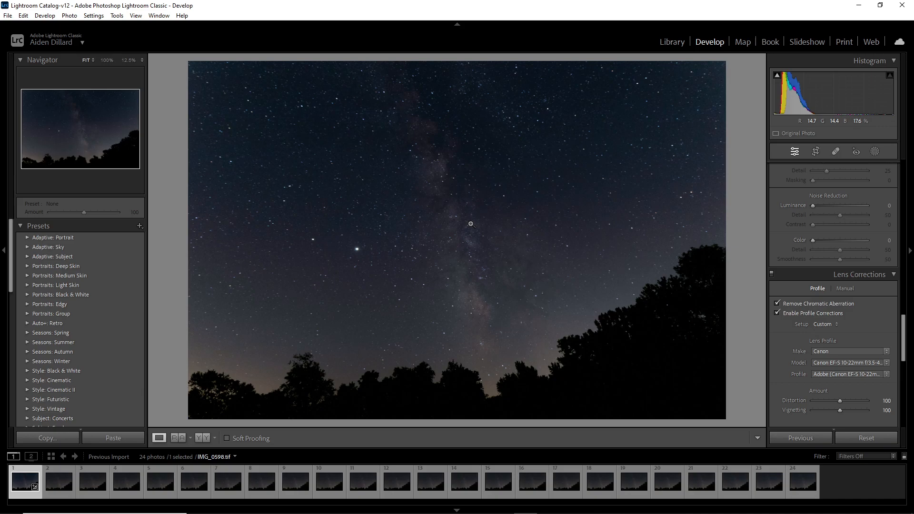
Inspect the stars near the Milky Way at 100% zoom, and disable lens profile corrections and chromatic aberration removal.
click(319, 213)
drag(684, 386, 379, 273)
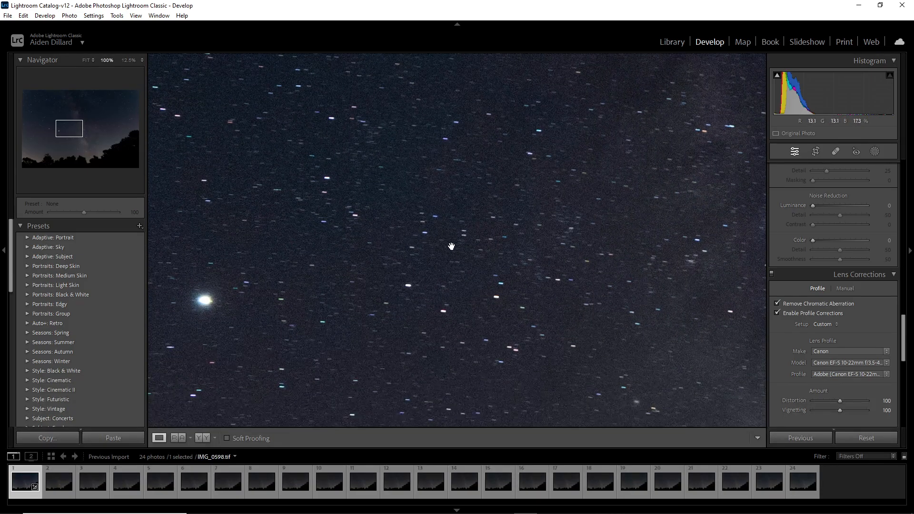
drag(609, 239, 469, 261)
drag(514, 221, 386, 236)
click(384, 235)
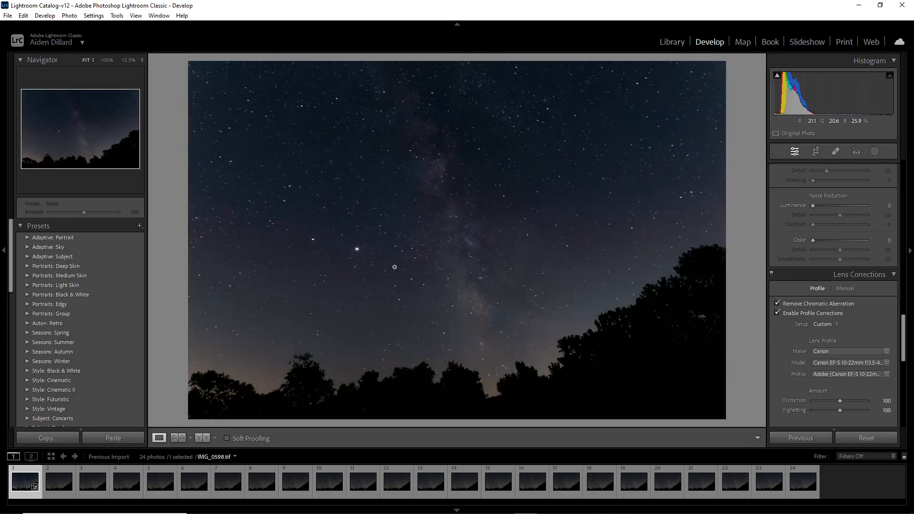
click(777, 313)
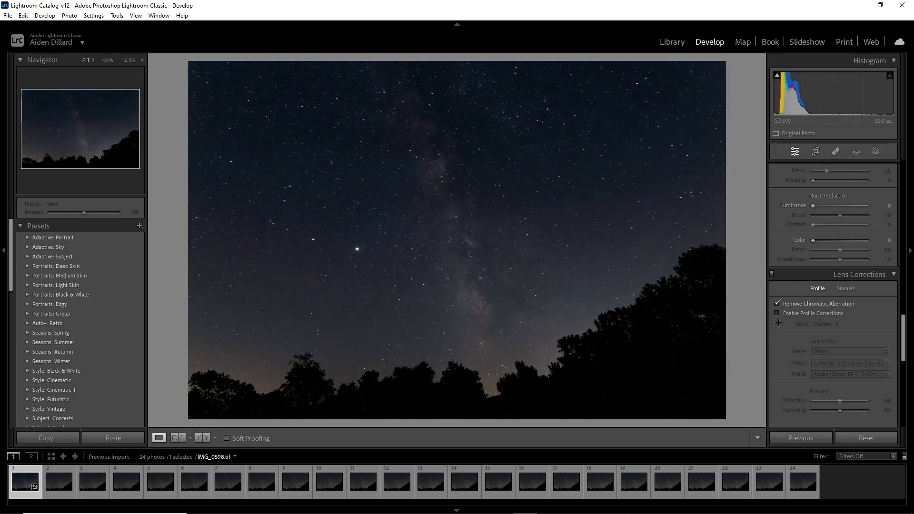
click(789, 303)
Set Texture to +7, Dehaze to +33, Vibrance to +23 and Saturation to −14 for IMG_0598.tif.
scroll(822, 383, up, 10)
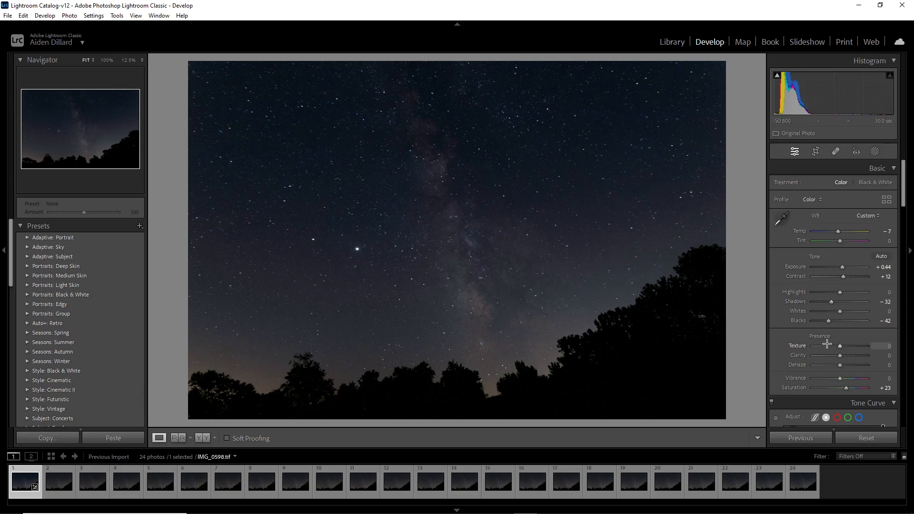
key(z)
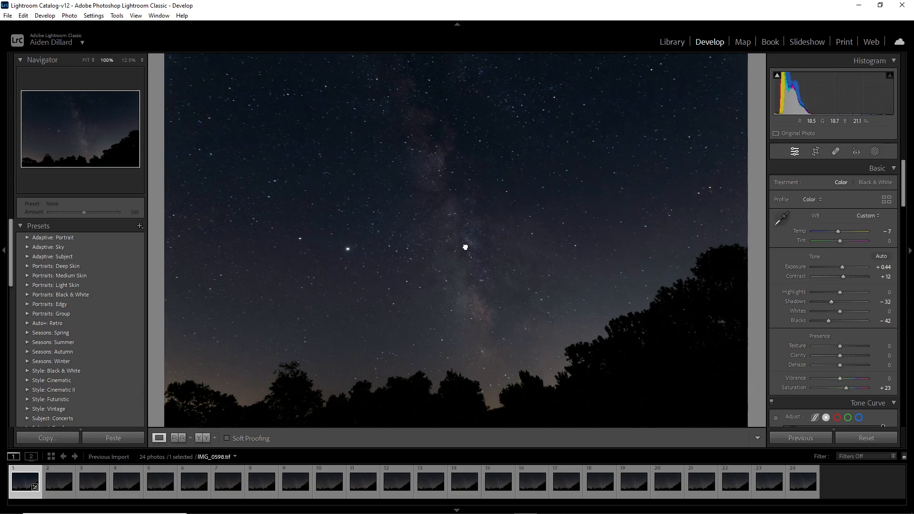
drag(846, 345, 847, 377)
click(455, 295)
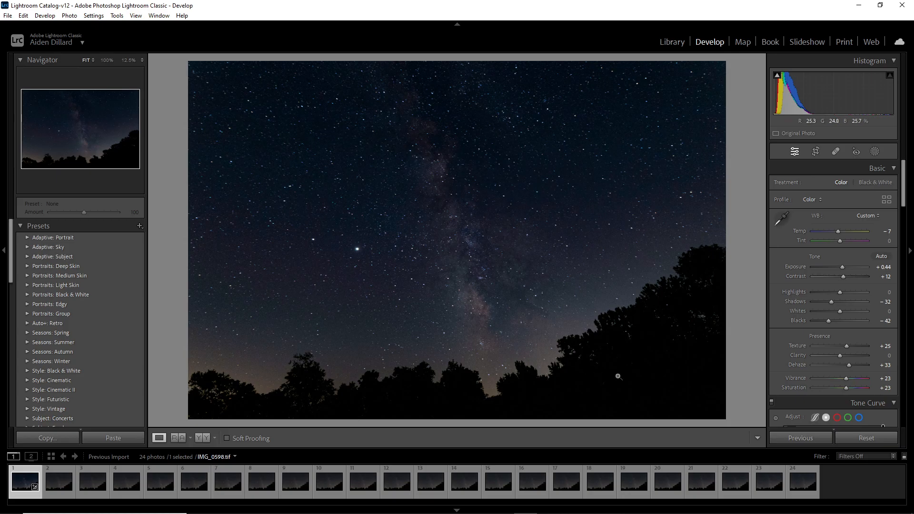
drag(846, 346, 841, 349)
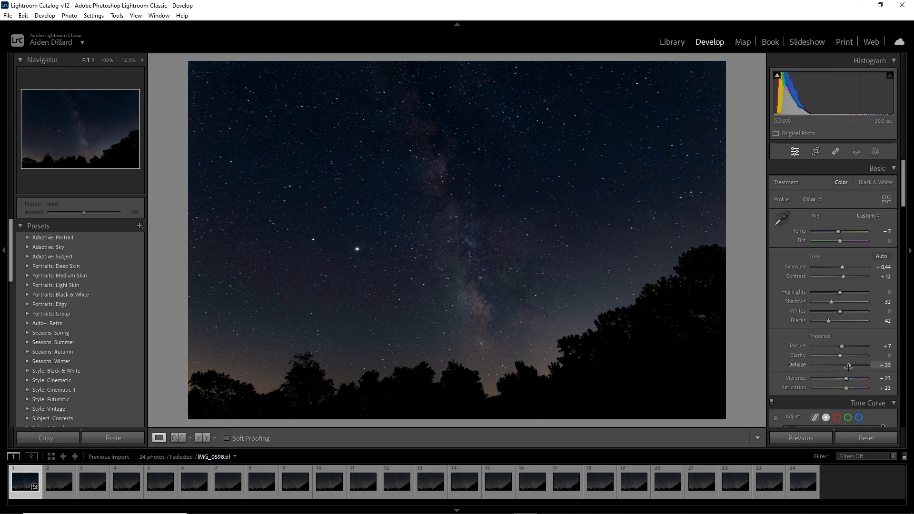
drag(846, 388, 836, 389)
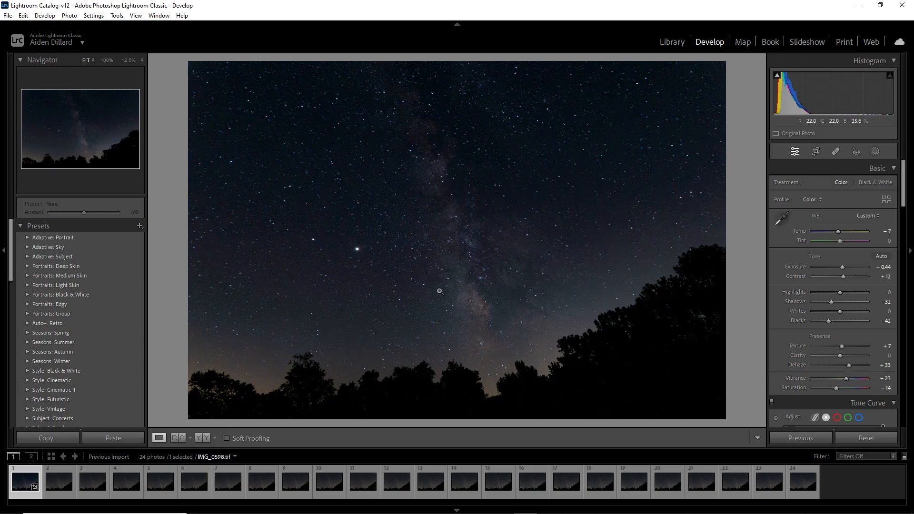
Copy the Develop settings of IMG_0598.tif with every settings group included.
right_click(23, 479)
click(20, 485)
key(ctrl+shift+c)
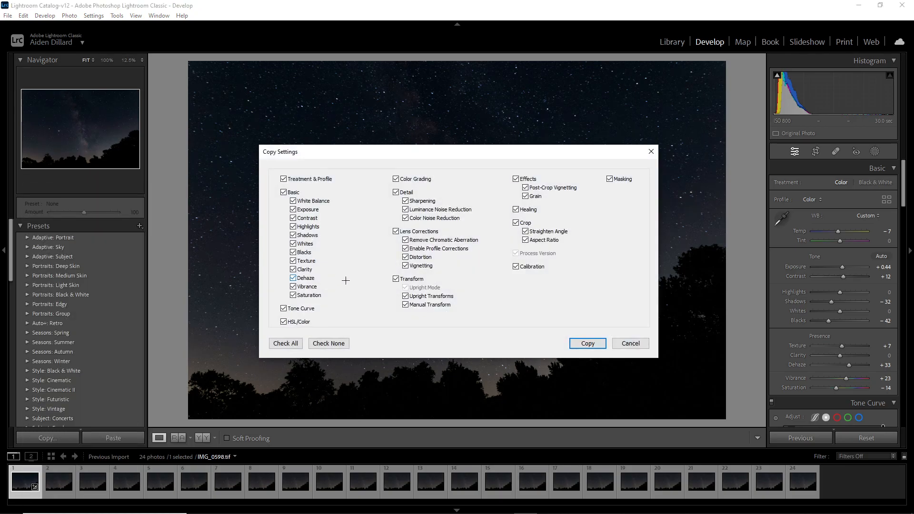
click(596, 342)
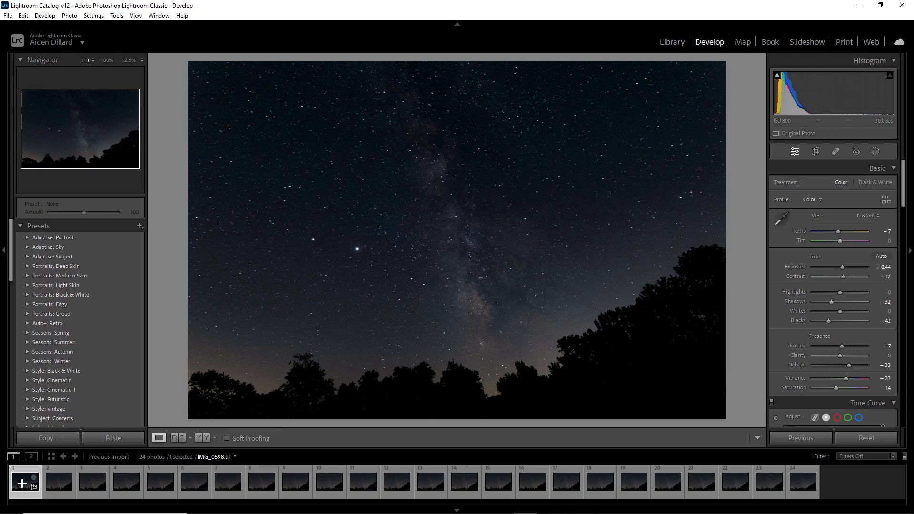
Select all the frames, synchronize every Develop setting from IMG_0598.tif to them, and show IMG_0605.tif.
shift+click(800, 479)
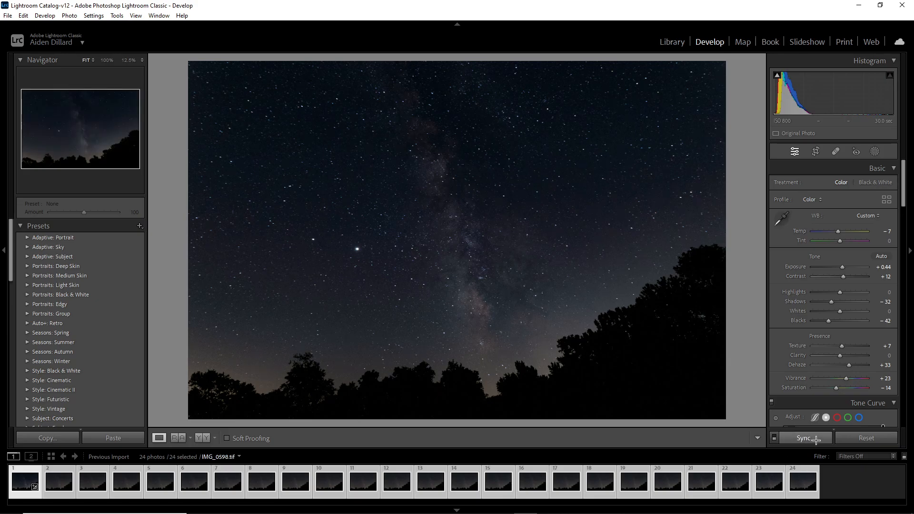
click(815, 439)
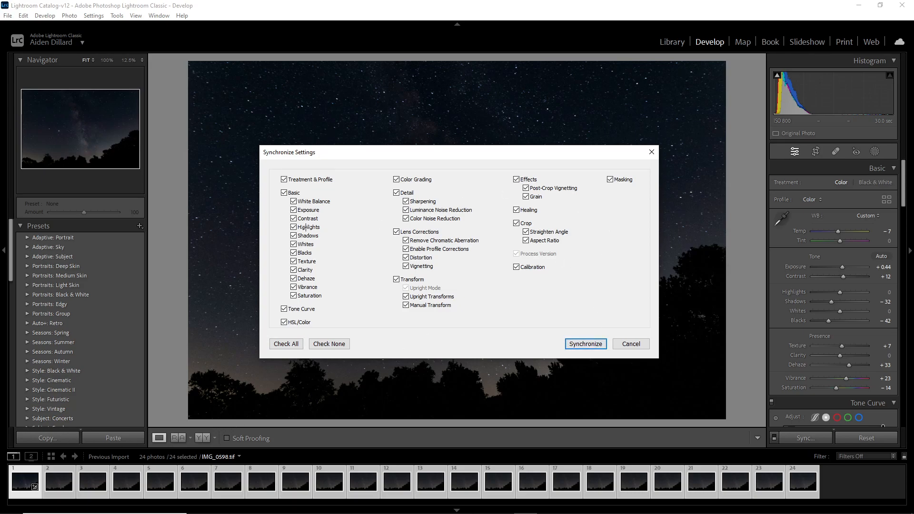
click(291, 339)
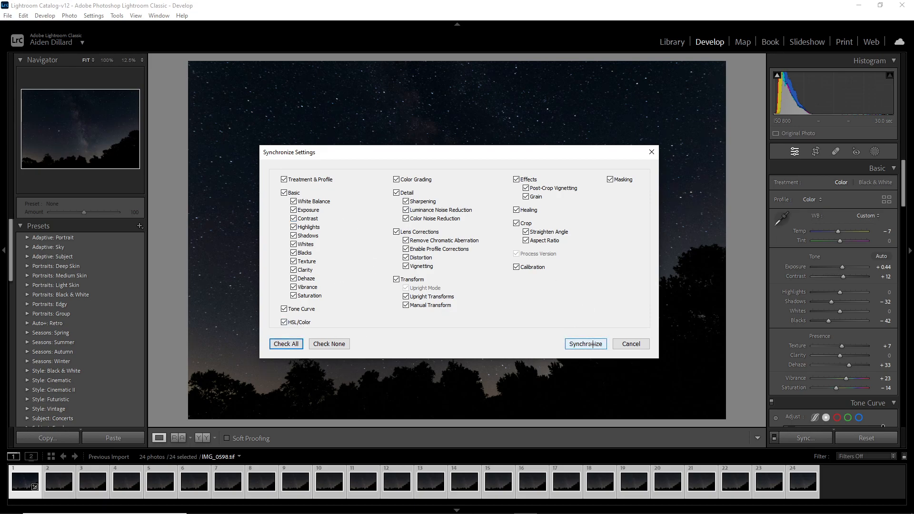
click(592, 344)
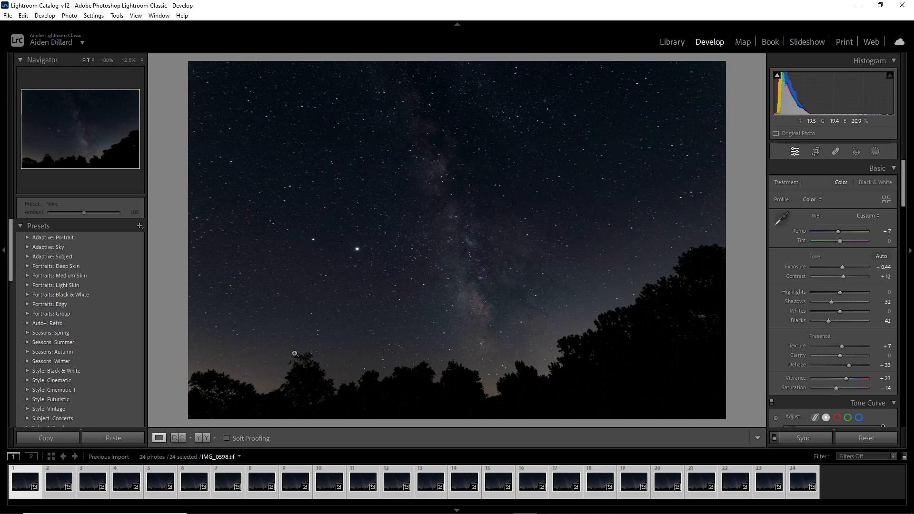
click(262, 479)
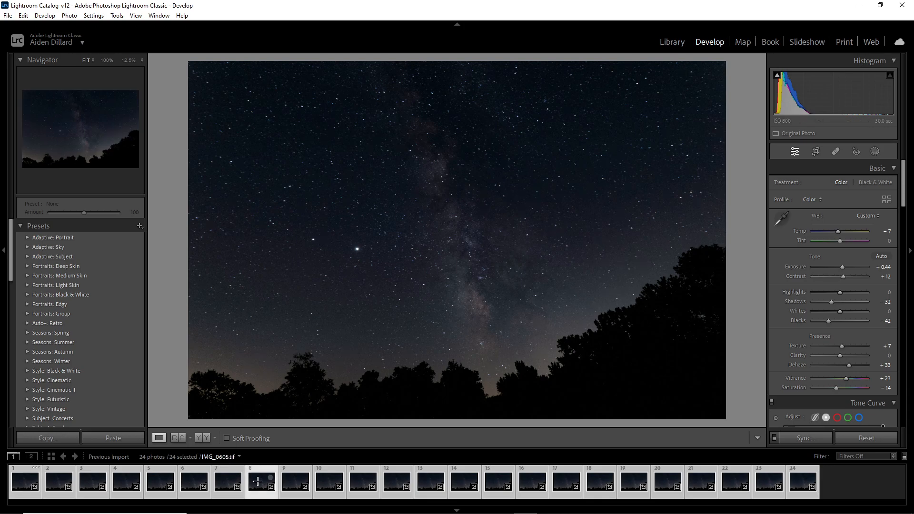
Check the synchronized edits on frames IMG_0606.tif through IMG_0608.tif.
click(297, 479)
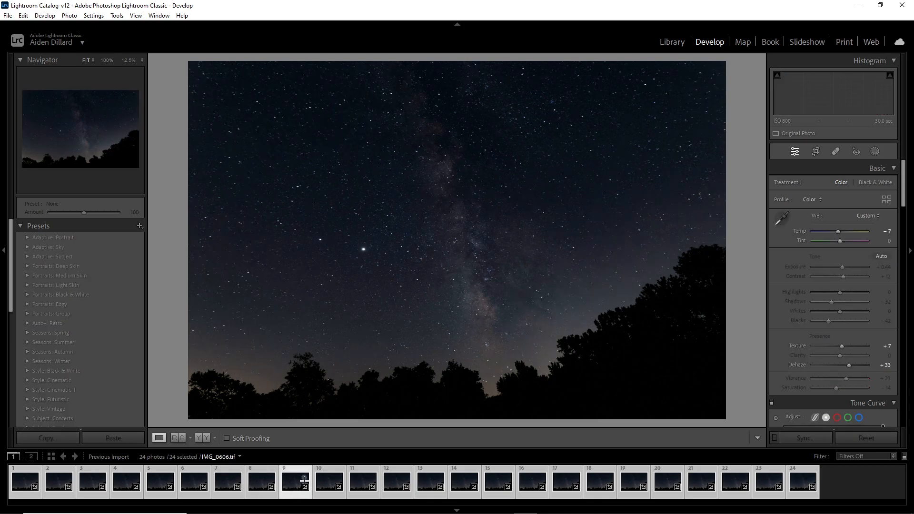
click(333, 480)
click(360, 481)
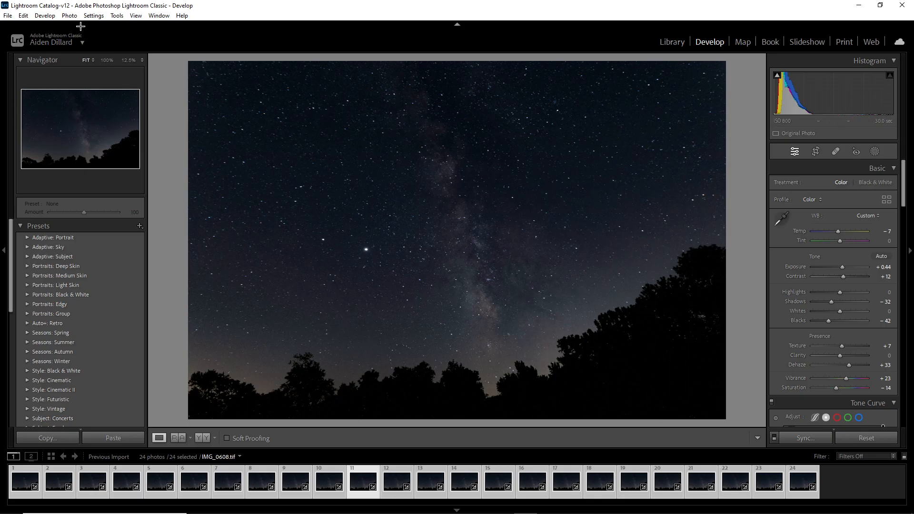
Export all 24 selected frames to the Edited subfolder on the Desktop, overwriting the existing PNG files.
click(8, 15)
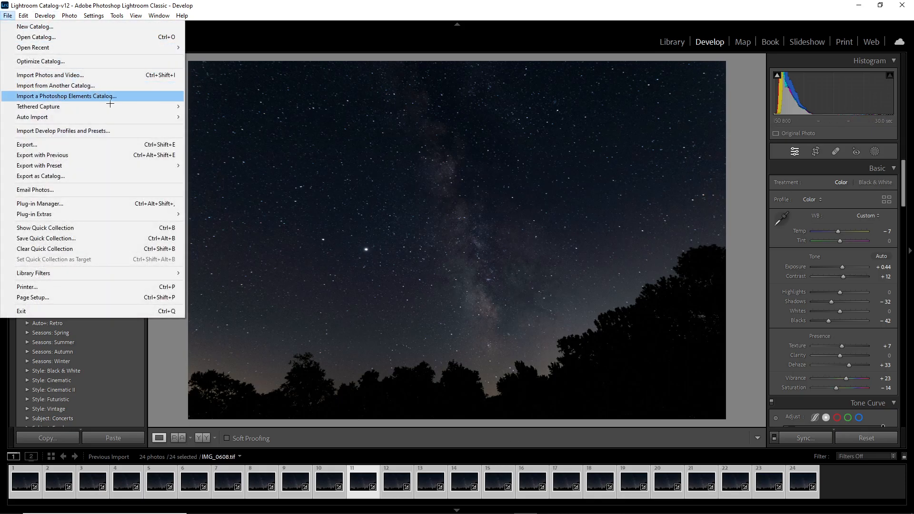
click(143, 145)
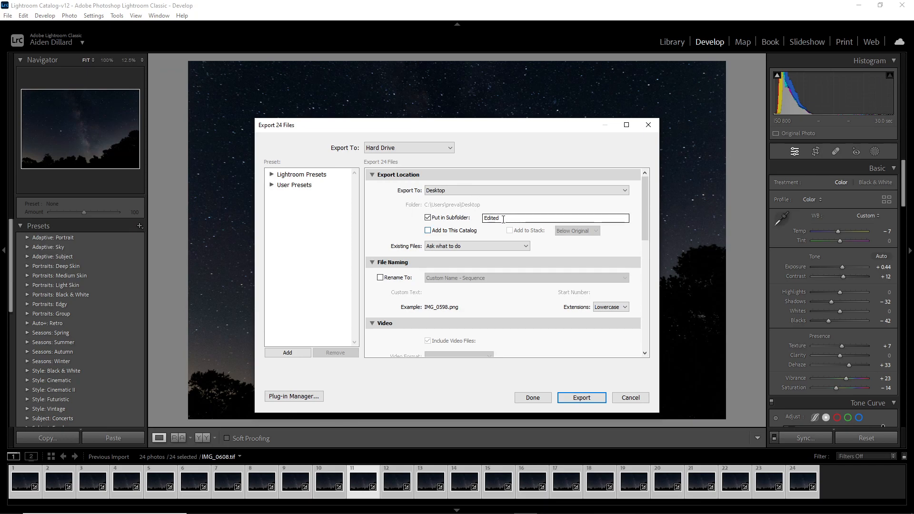
click(472, 191)
click(471, 191)
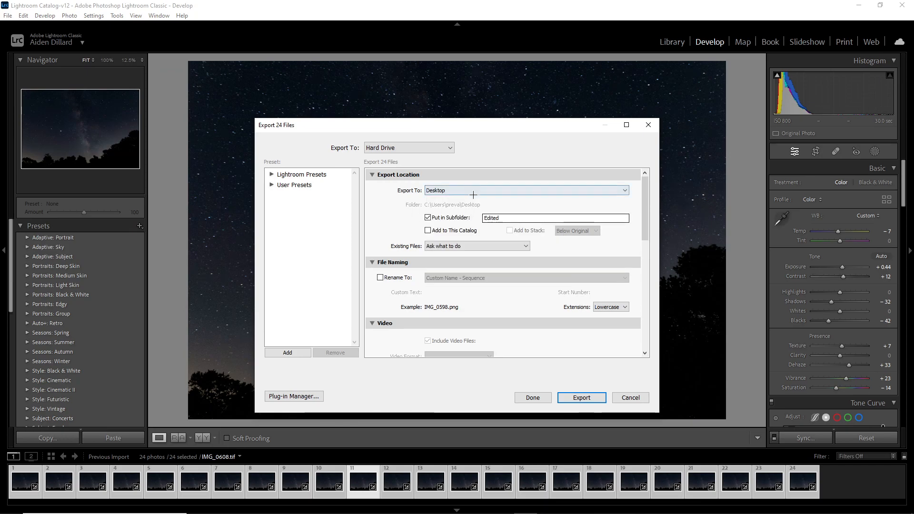
click(572, 399)
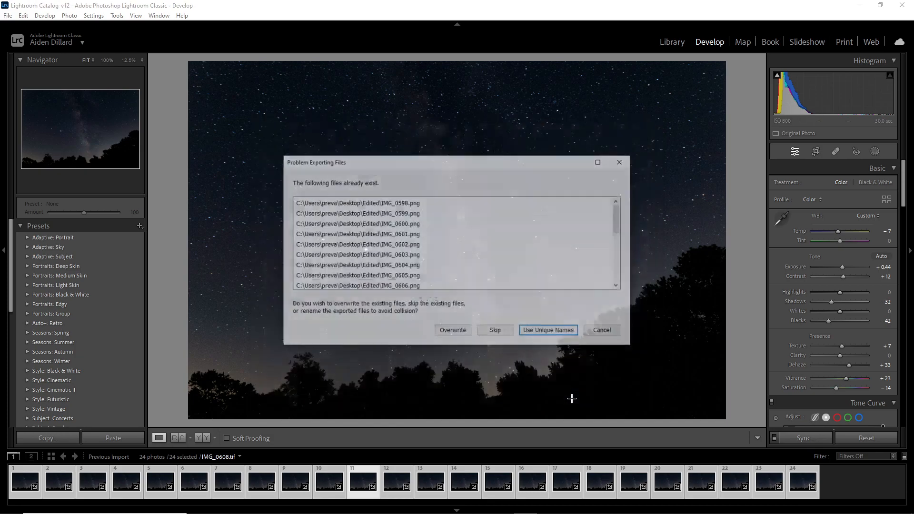
click(453, 331)
Inspect the stars near the Milky Way in IMG_0608.tif up close, and return to the fitted view.
click(440, 338)
drag(440, 339, 420, 285)
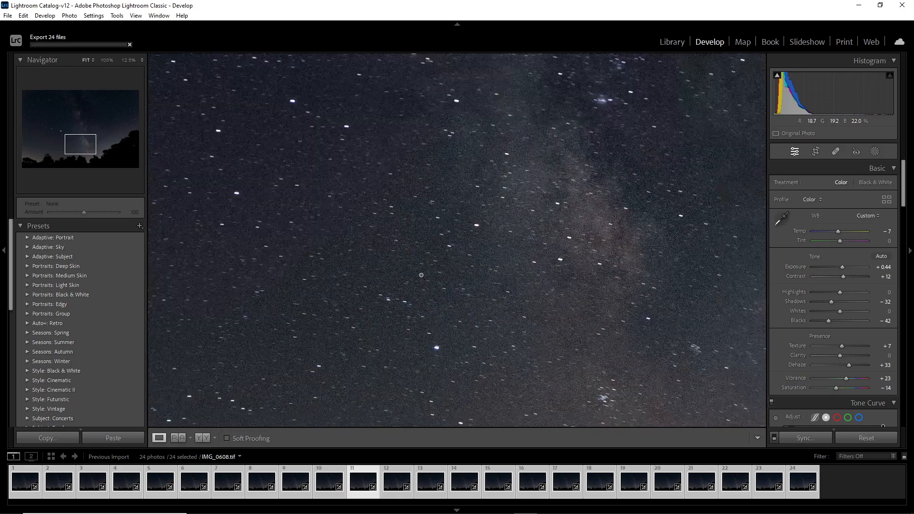
click(468, 322)
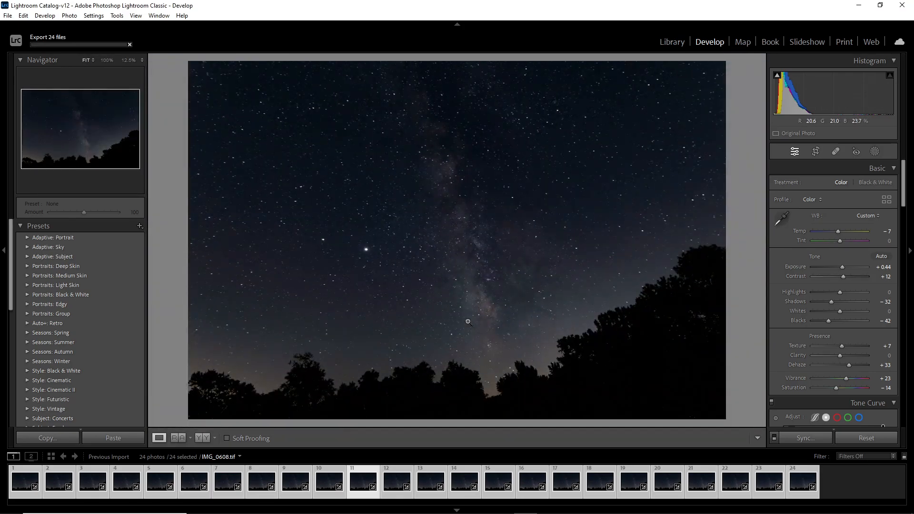
Switch to the desktop, open the Edited folder, and place its window beside the MilkyWayAttempt folder window.
click(859, 6)
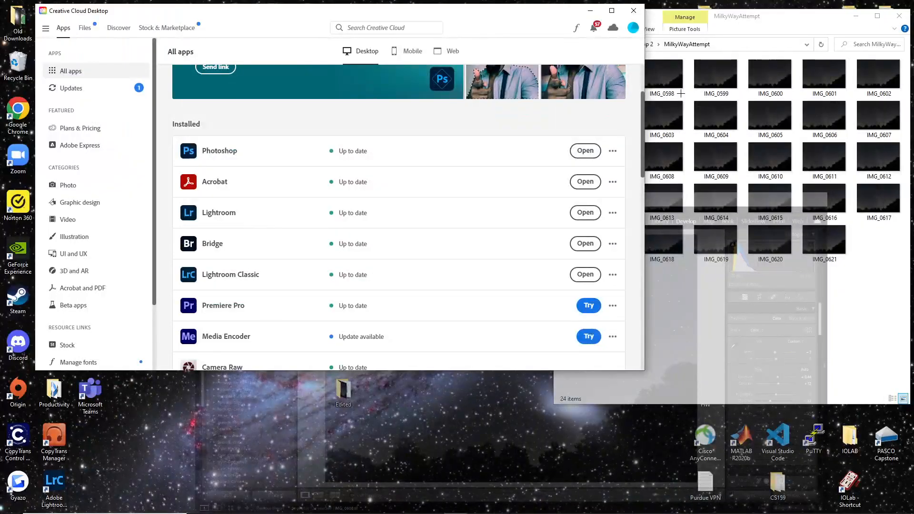
click(590, 11)
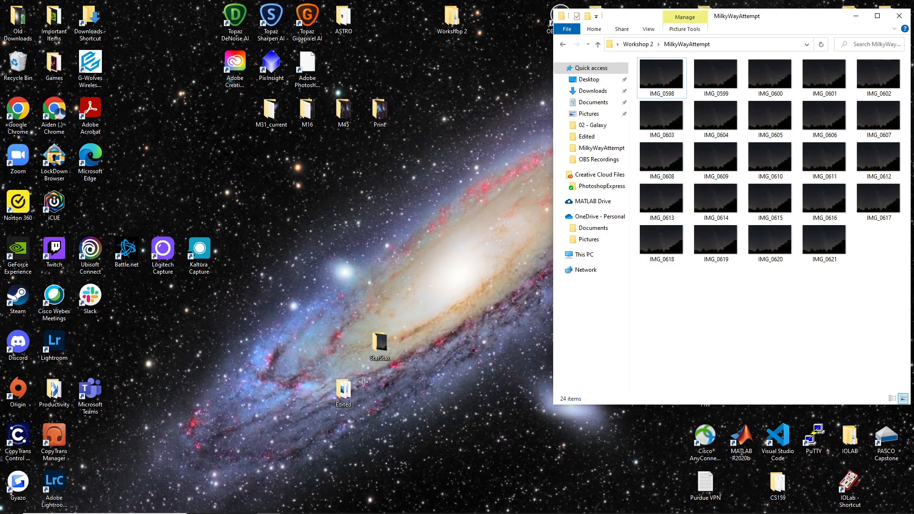
drag(619, 15, 466, 85)
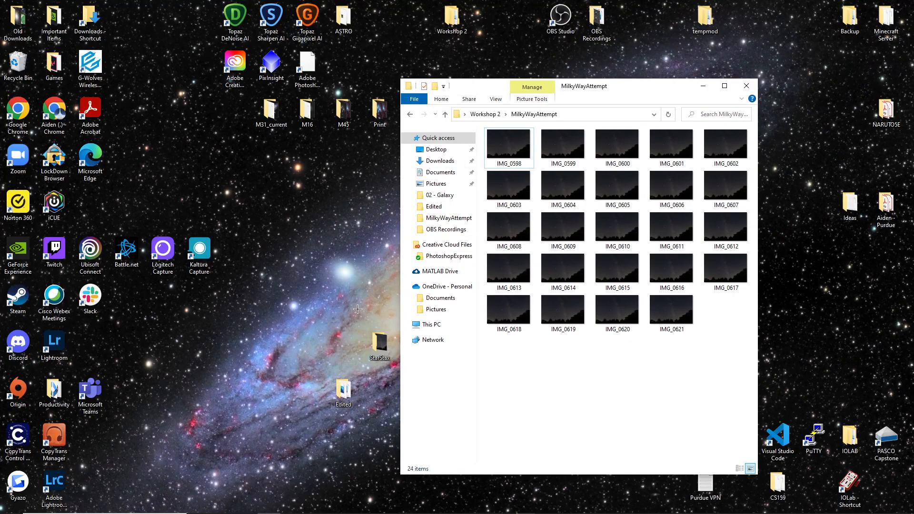
double_click(350, 398)
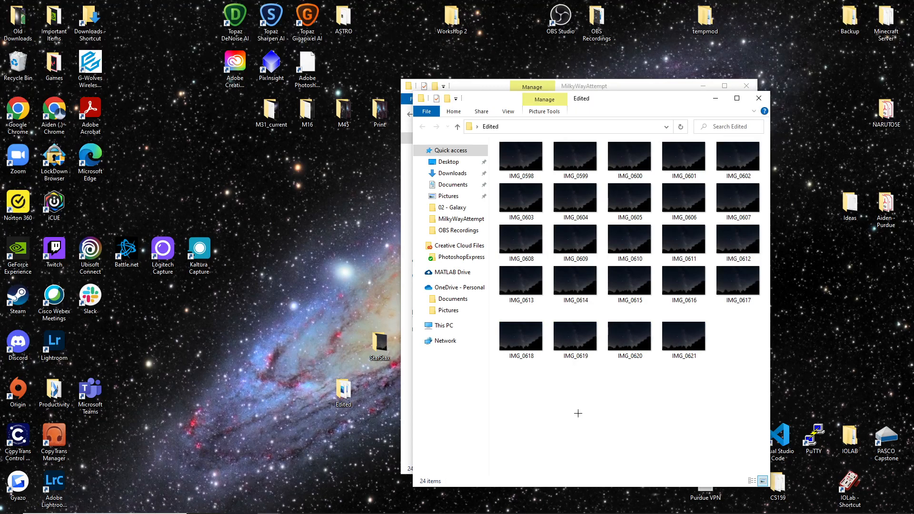
drag(613, 99, 225, 81)
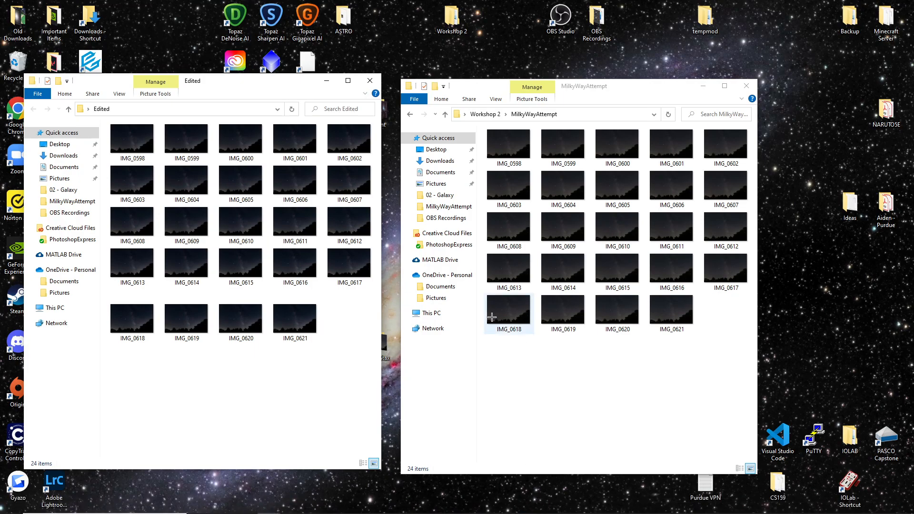
Quit Photoshop without saving the Untitled-1 document.
key(super)
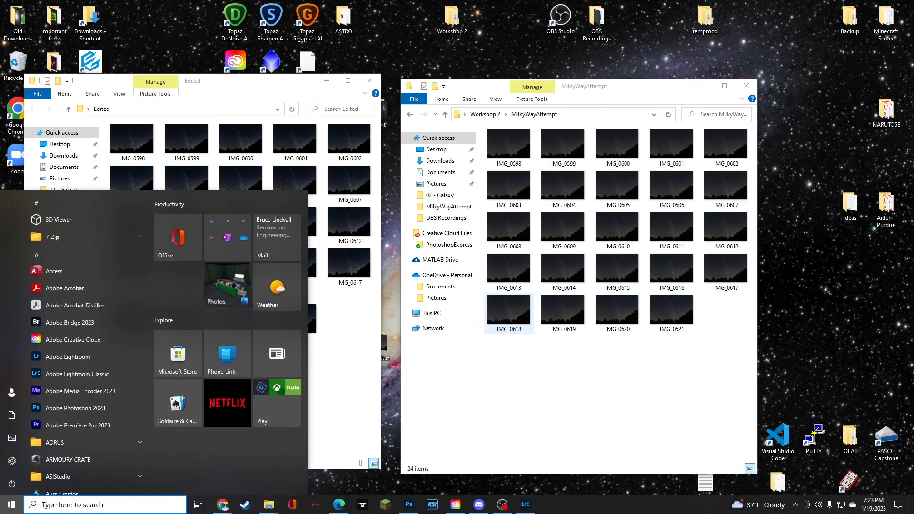
right_click(404, 505)
click(376, 489)
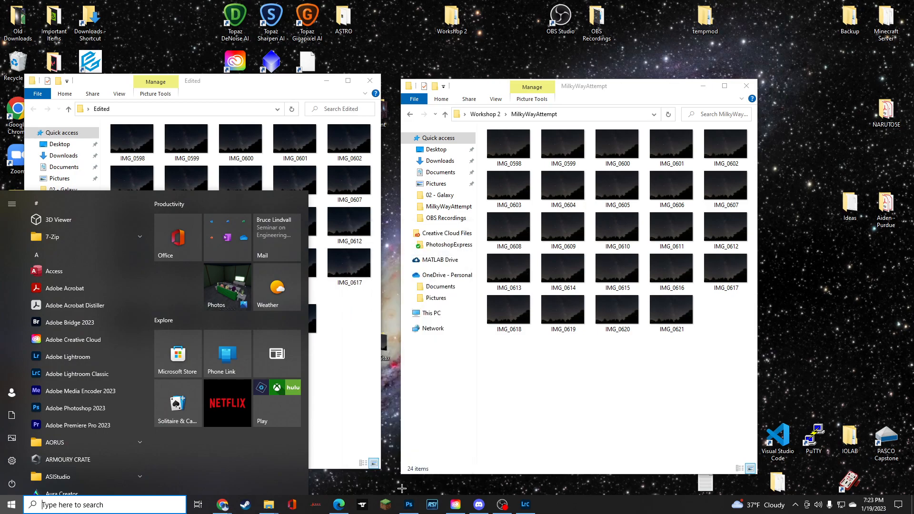
click(453, 200)
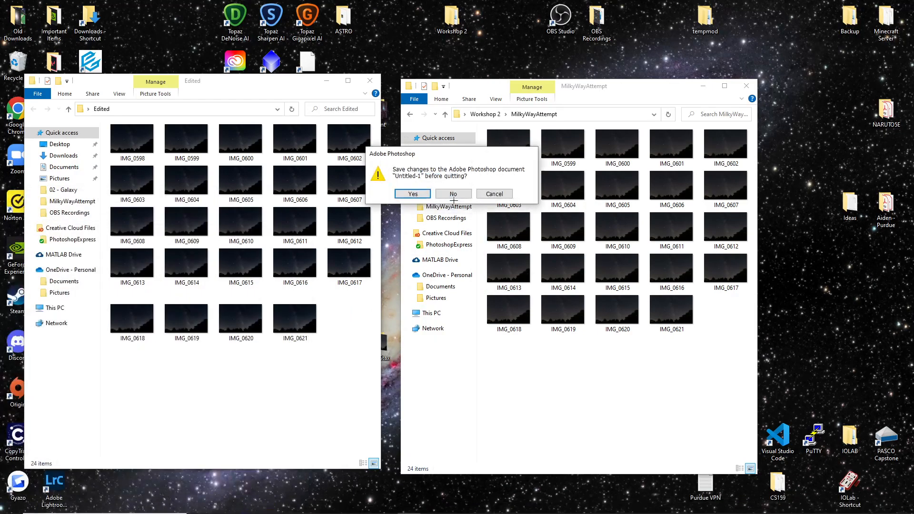
click(453, 200)
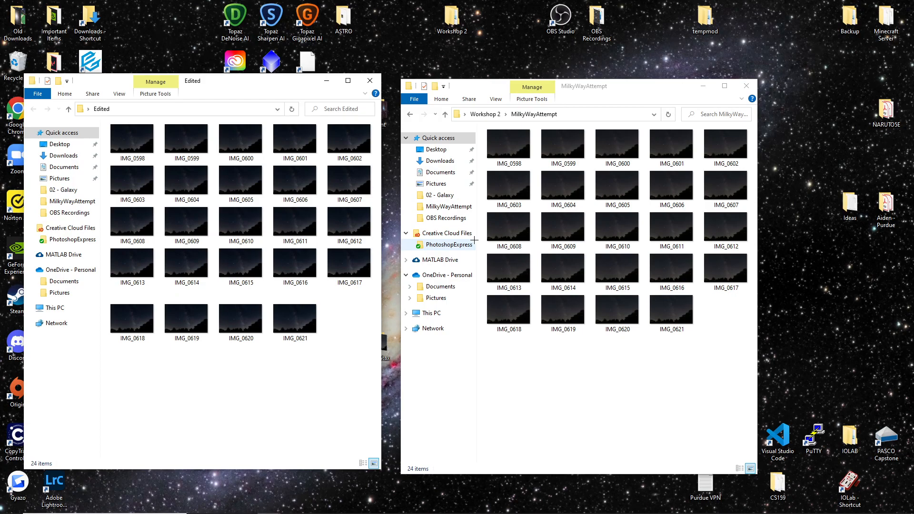
Move the Edited folder from the Desktop into the MilkyWayAttempt folder, and close the extra Desktop folder window.
drag(186, 76, 612, 46)
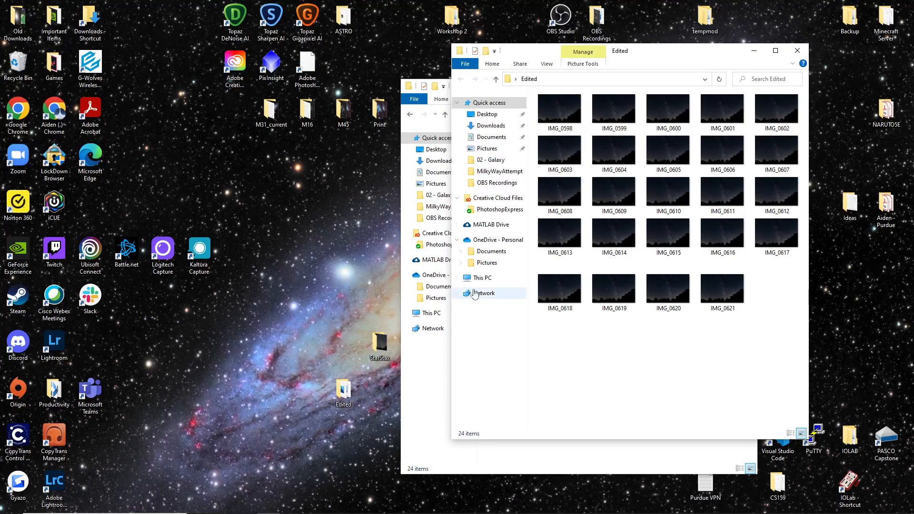
drag(647, 51, 663, 280)
mouse_move(345, 394)
mouse_down()
mouse_move(440, 386)
mouse_move(316, 355)
mouse_move(344, 391)
mouse_up()
drag(661, 283, 430, 500)
drag(342, 390, 552, 388)
drag(347, 202, 284, 67)
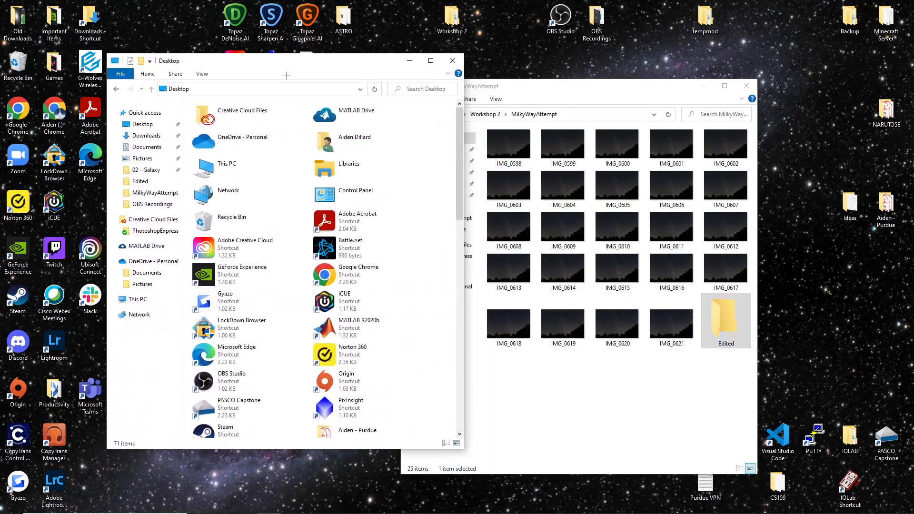
click(452, 61)
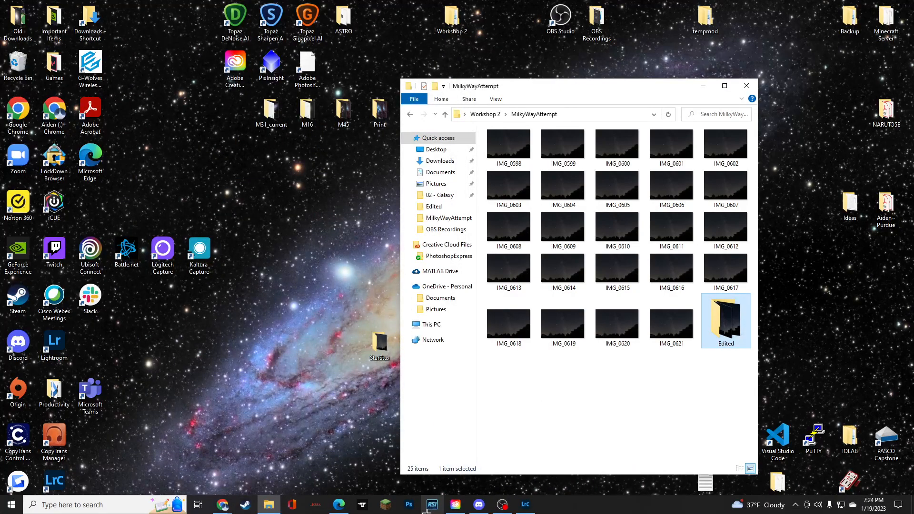
Bring Lightroom Classic back up, relaunch Photoshop, and shrink its window to a floating size over it.
click(525, 504)
click(408, 503)
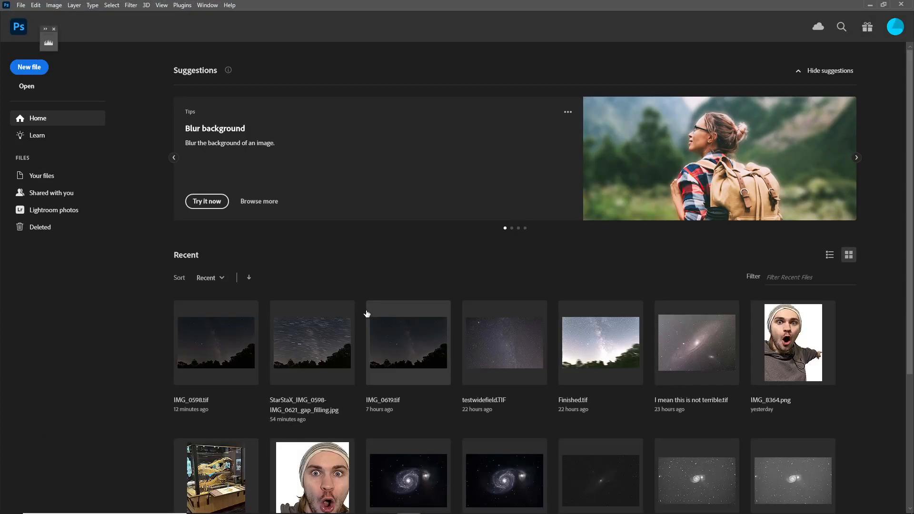
scroll(240, 252, down, 2)
scroll(240, 253, up, 2)
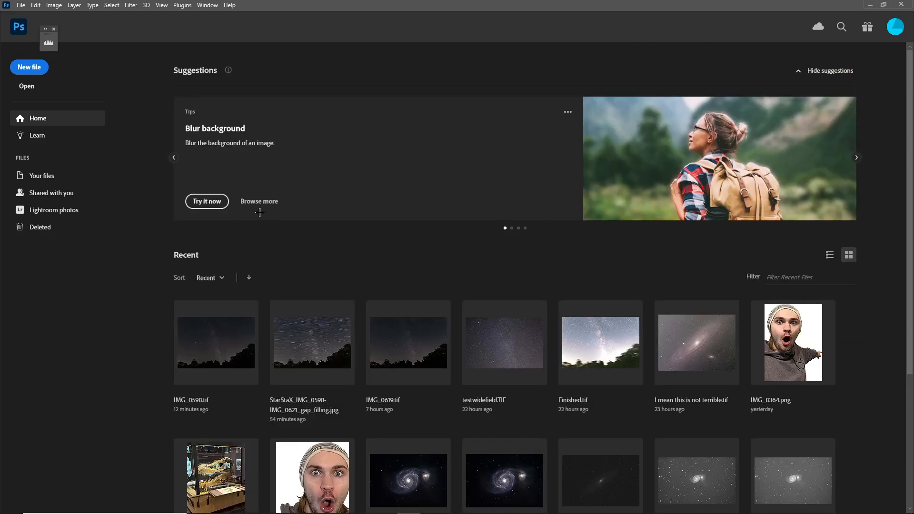
double_click(305, 6)
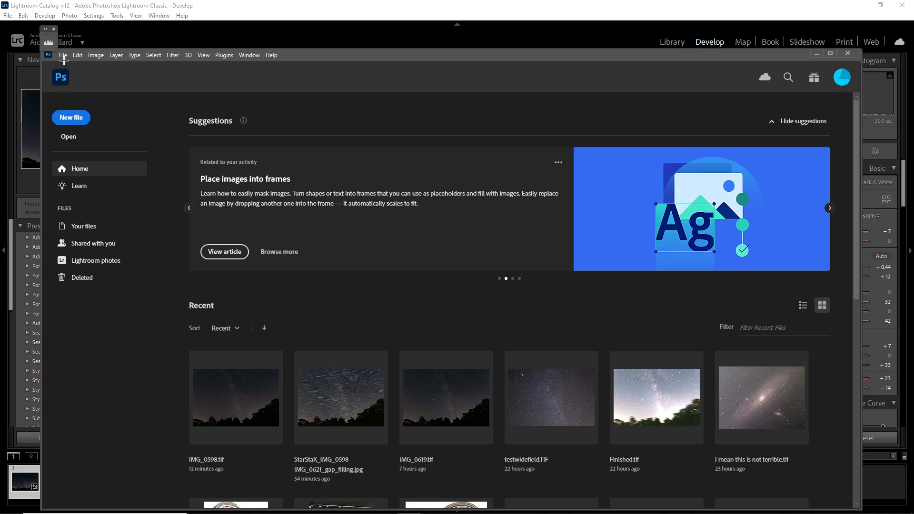
Open IMG_0598 from the MilkyWayAttempt Edited folder in Photoshop as an image sequence.
click(75, 140)
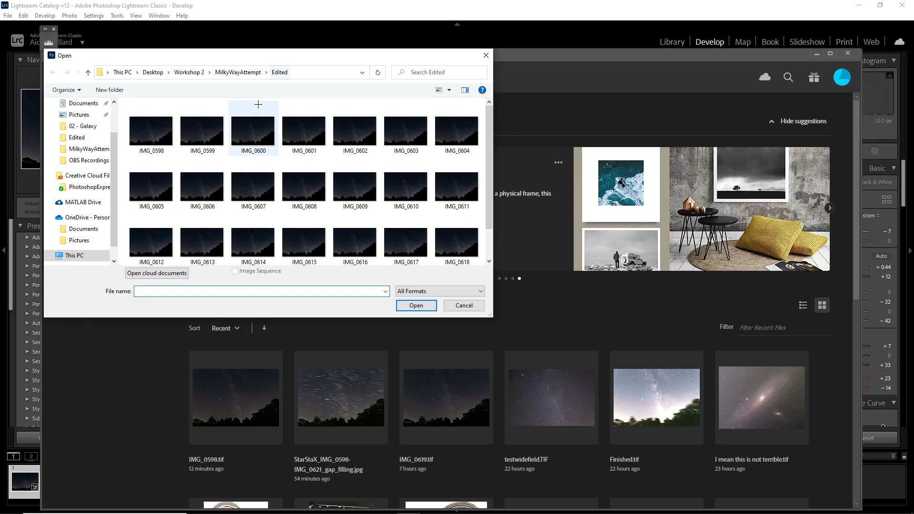
click(150, 135)
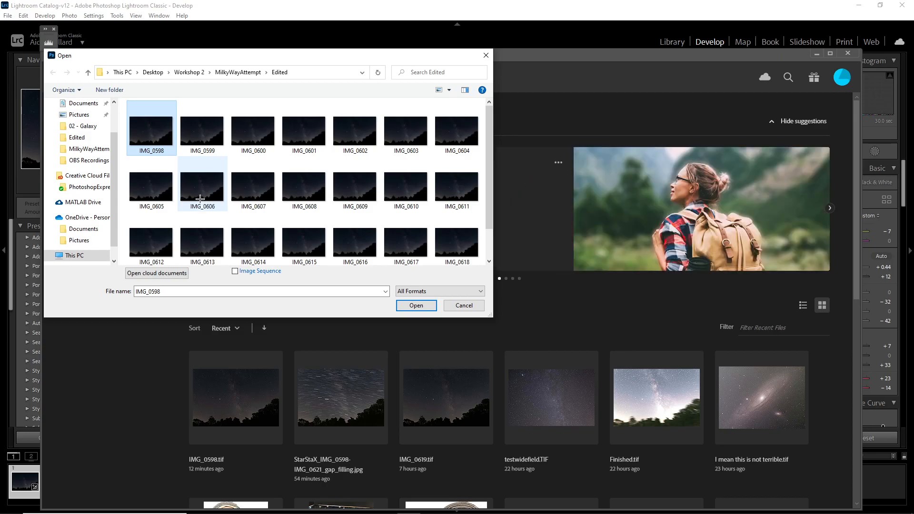
scroll(159, 135, down, 1)
scroll(161, 136, up, 1)
click(235, 271)
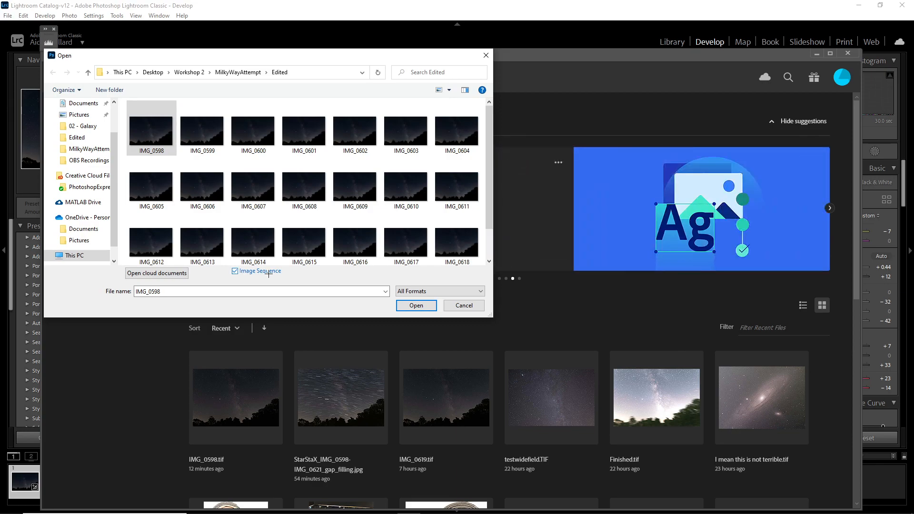
scroll(302, 189, down, 1)
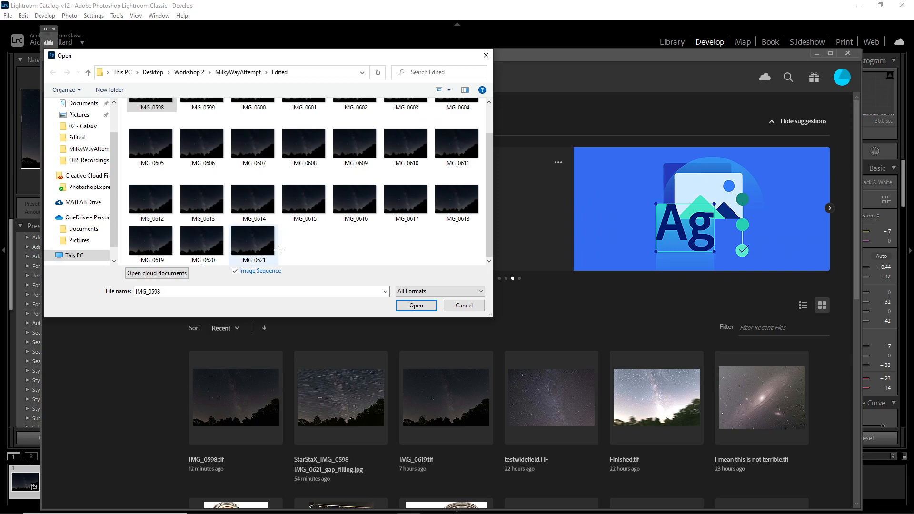
scroll(278, 250, up, 1)
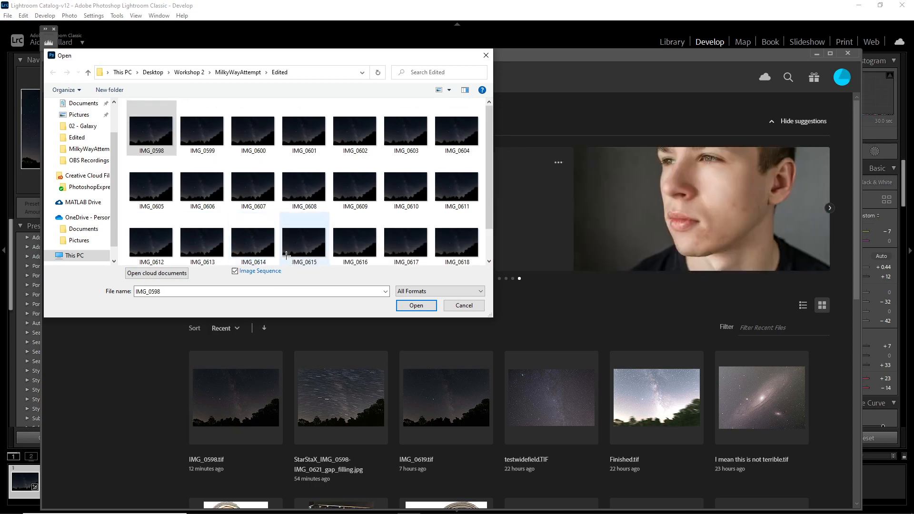
click(415, 307)
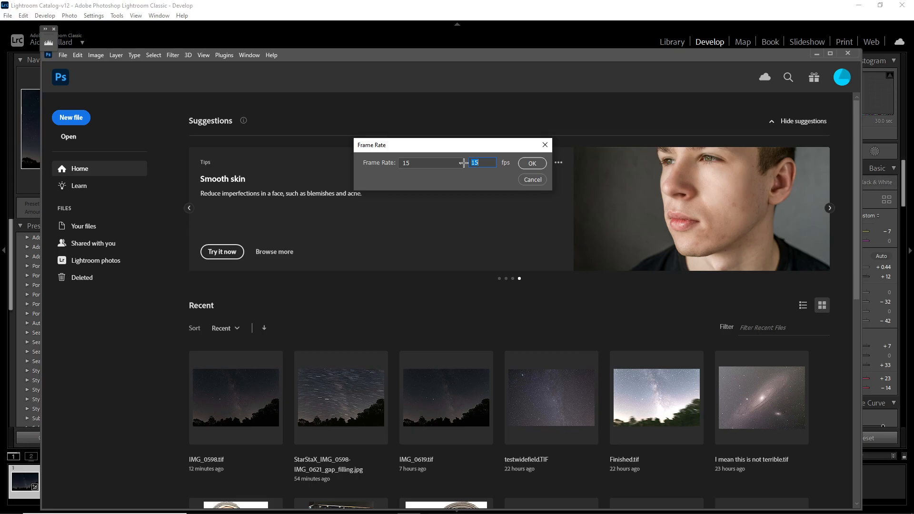
Review the frame rate options and load the image sequence at 15 fps.
click(461, 163)
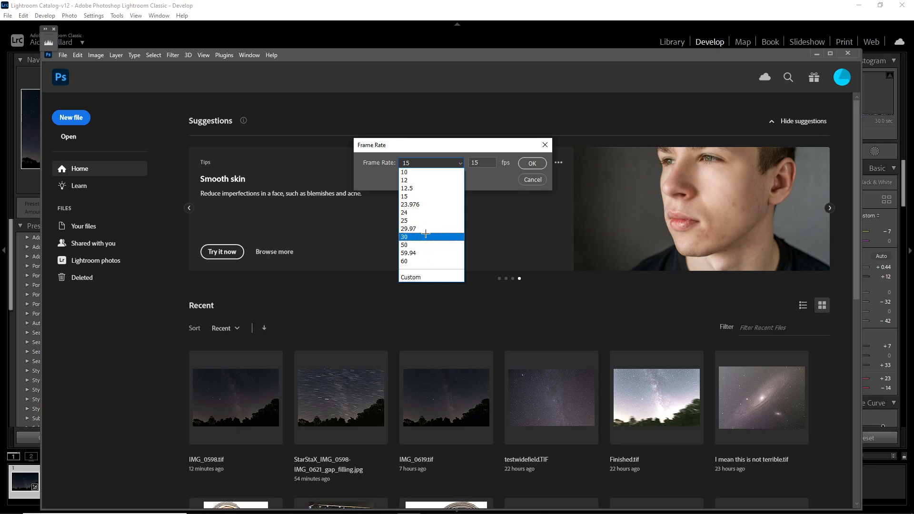
click(350, 140)
click(400, 163)
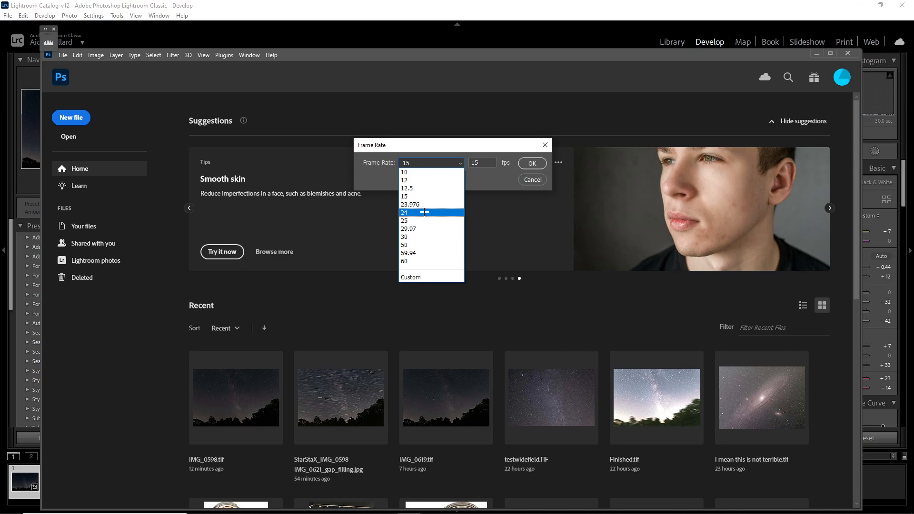
click(444, 162)
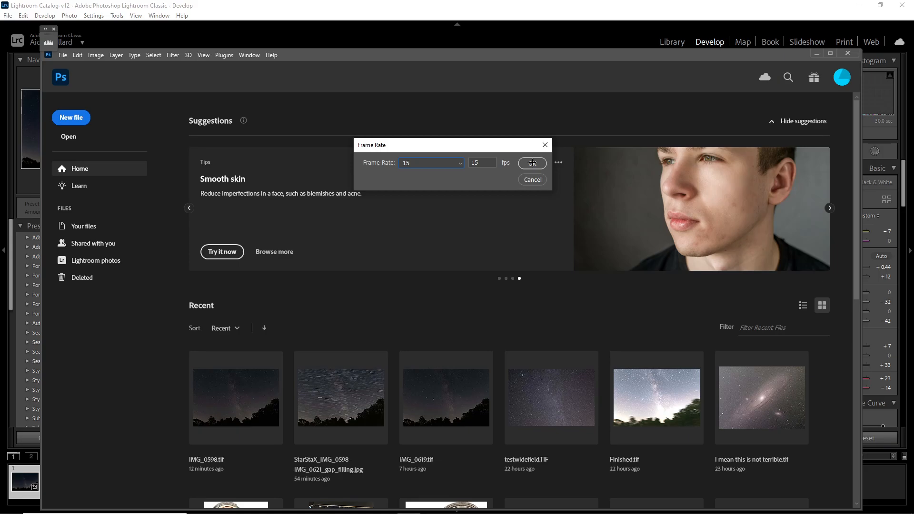
click(532, 163)
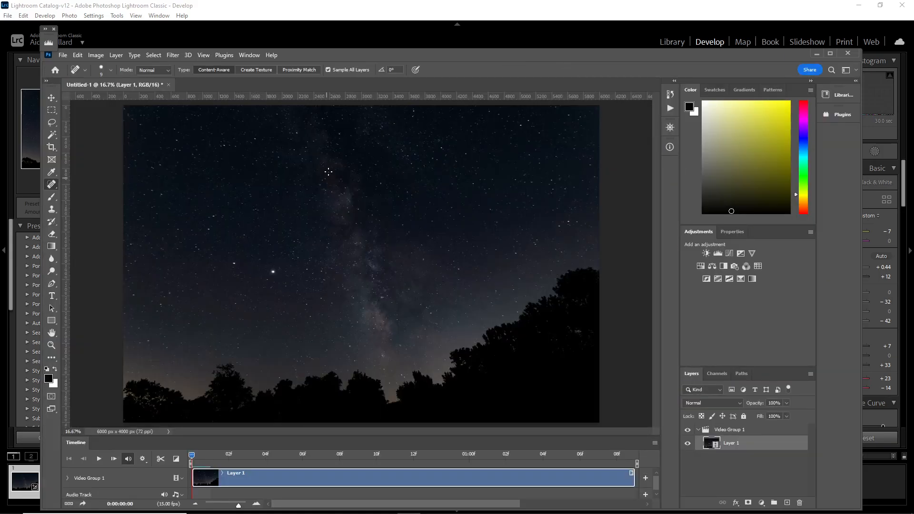
Maximize the Photoshop window and scrub the playhead over the first frames of the image sequence.
drag(319, 55, 313, 1)
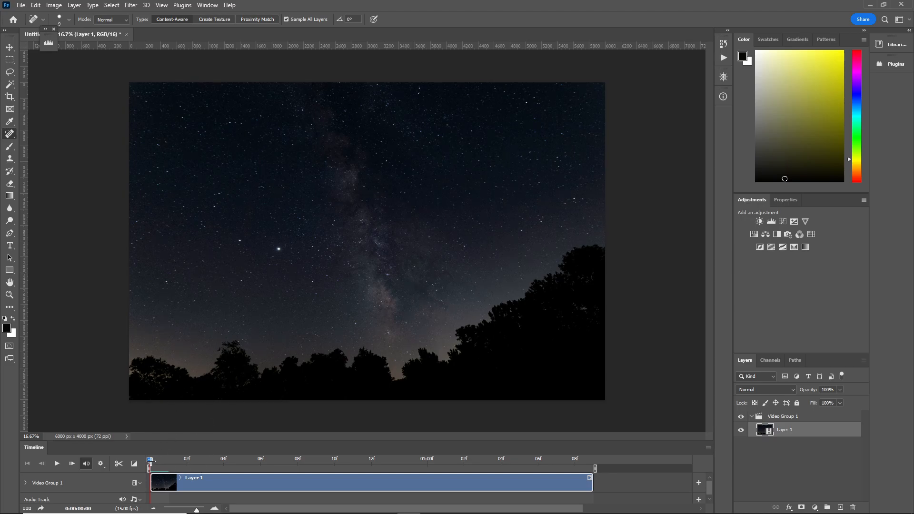
drag(150, 461, 164, 463)
drag(169, 461, 154, 462)
Hide the Timeline panel and bring it back.
click(207, 5)
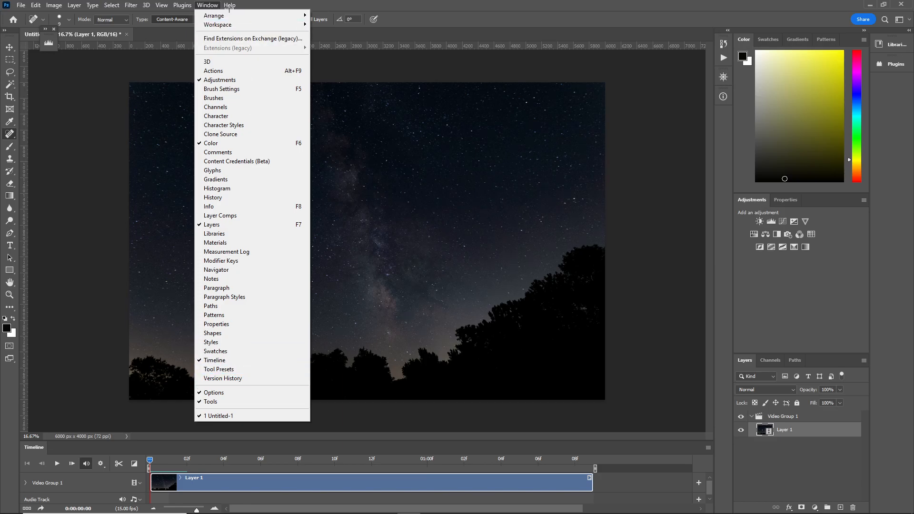
click(235, 360)
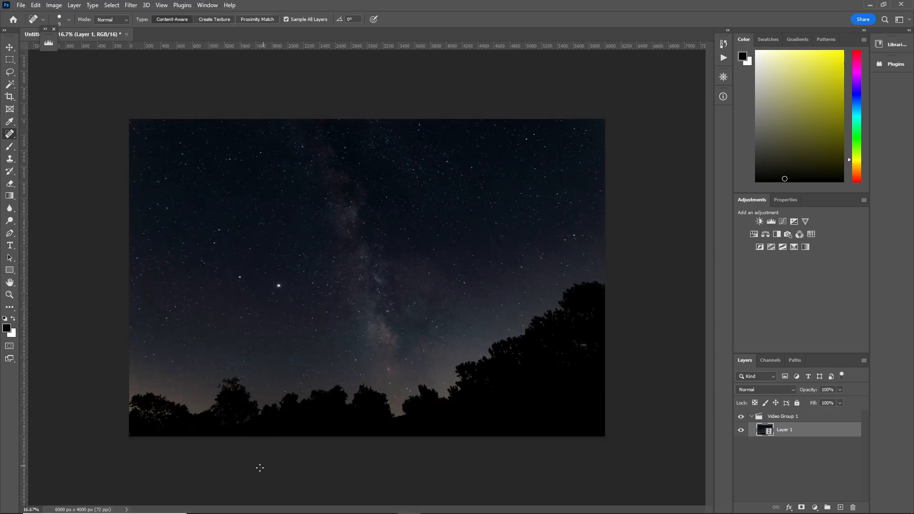
click(207, 5)
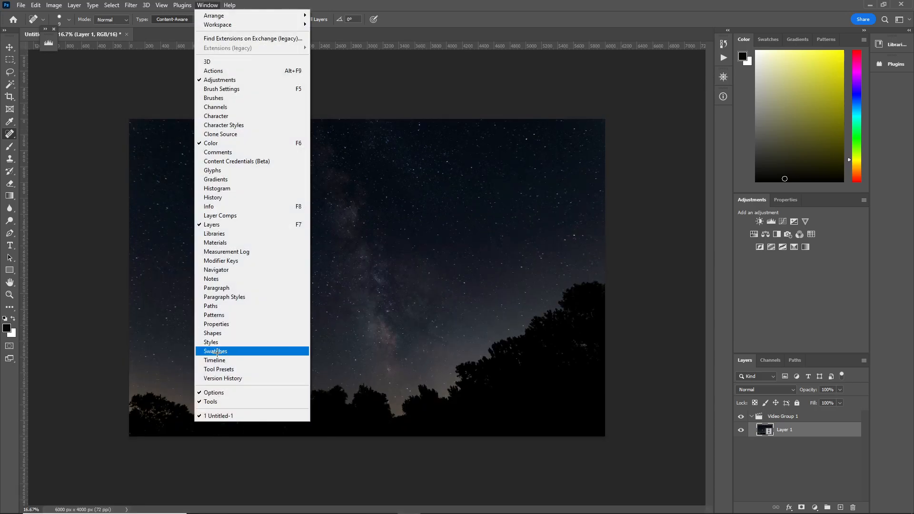
click(226, 360)
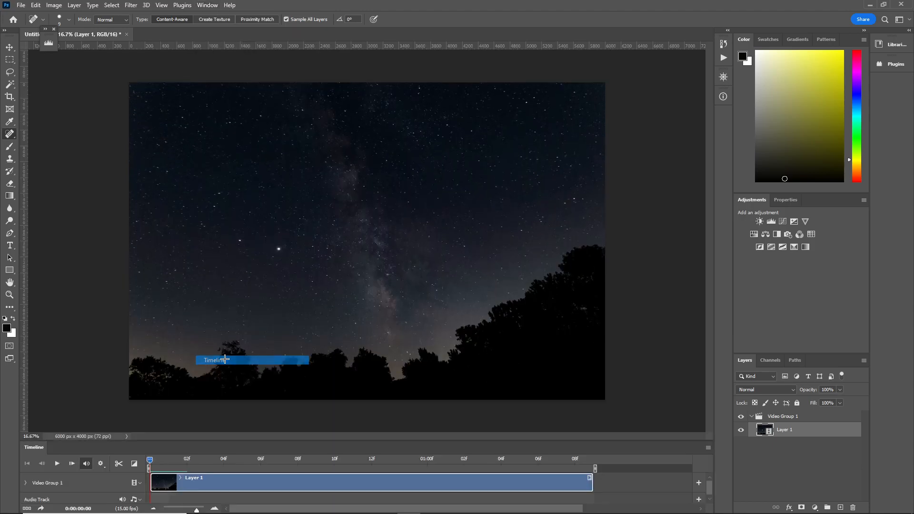
Play the timelapse, scrub back through it, and return the playhead to the first frame.
click(57, 463)
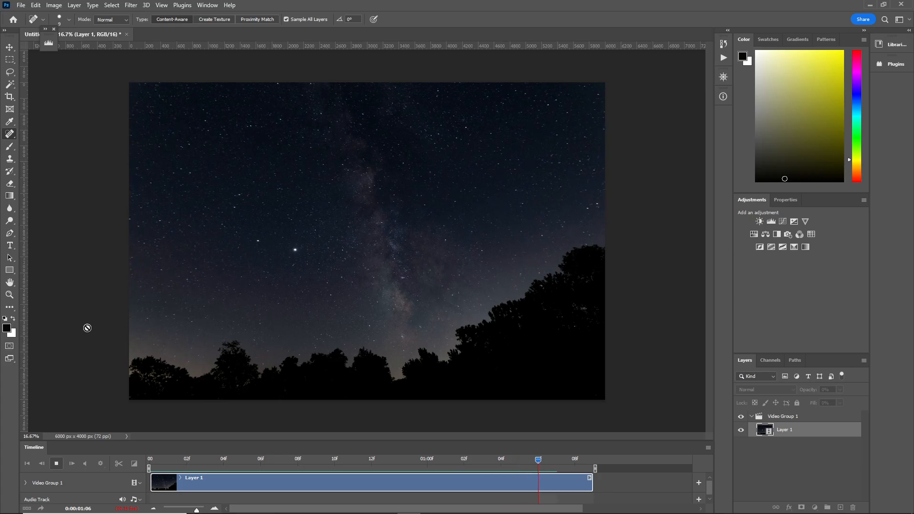
key(space)
drag(574, 460, 205, 458)
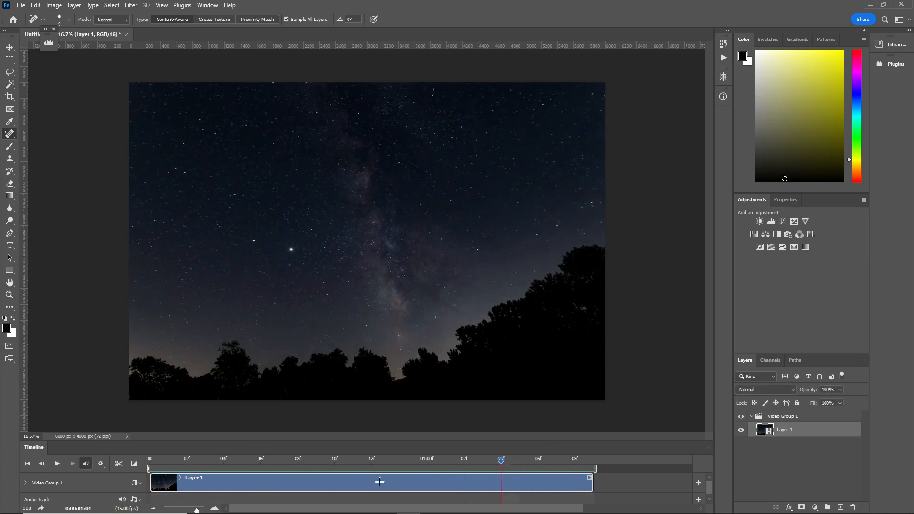
click(27, 464)
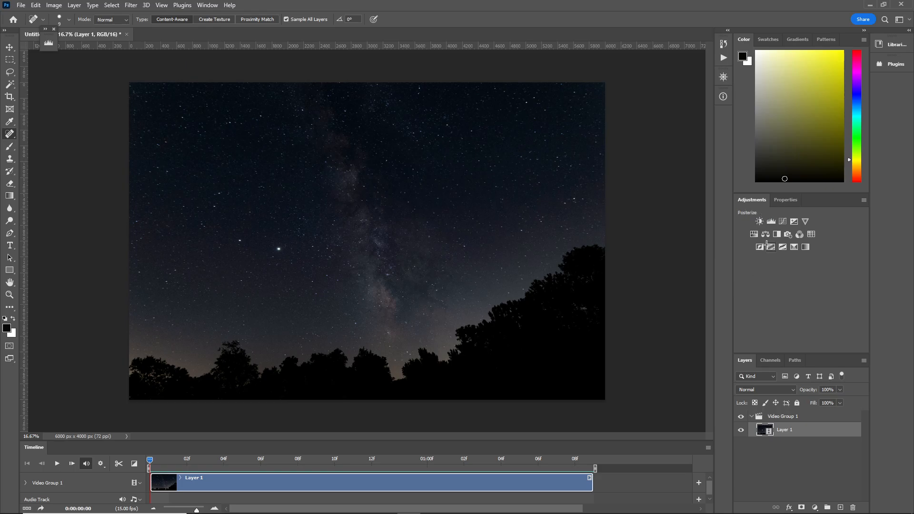
Add a Curves adjustment layer over Layer 1 and brighten the sky by raising two points on the RGB curve.
click(782, 221)
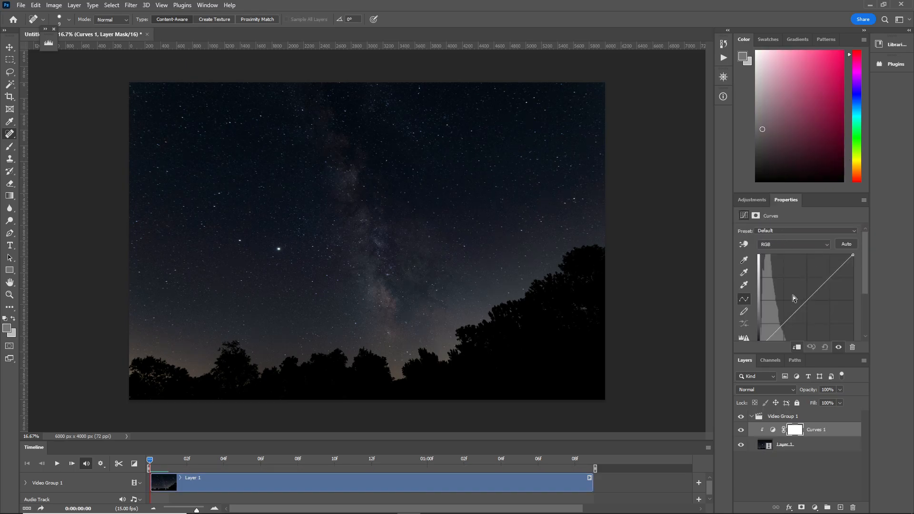
scroll(793, 299, down, 1)
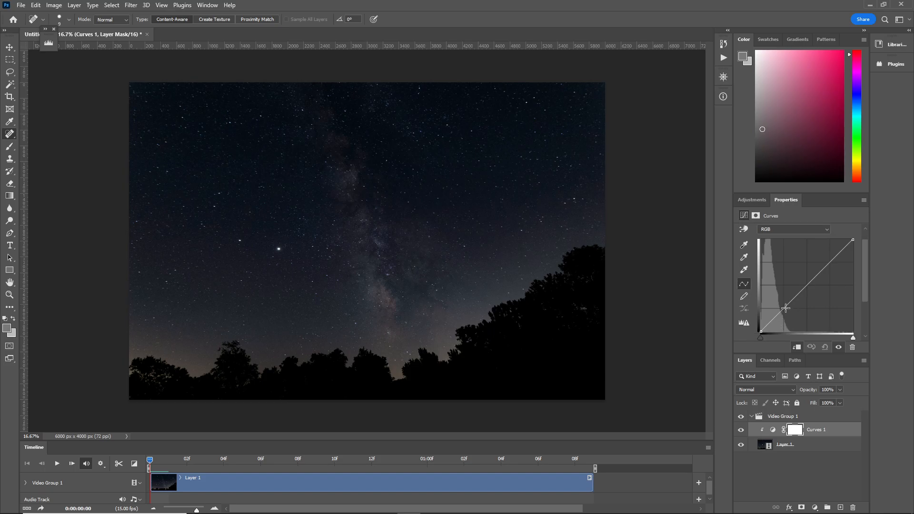
drag(781, 312, 778, 305)
mouse_move(807, 273)
mouse_down()
mouse_move(828, 288)
mouse_move(815, 260)
mouse_up()
mouse_move(779, 305)
mouse_down()
mouse_move(790, 321)
mouse_move(787, 298)
mouse_up()
drag(815, 261, 809, 268)
drag(787, 298, 785, 293)
click(772, 430)
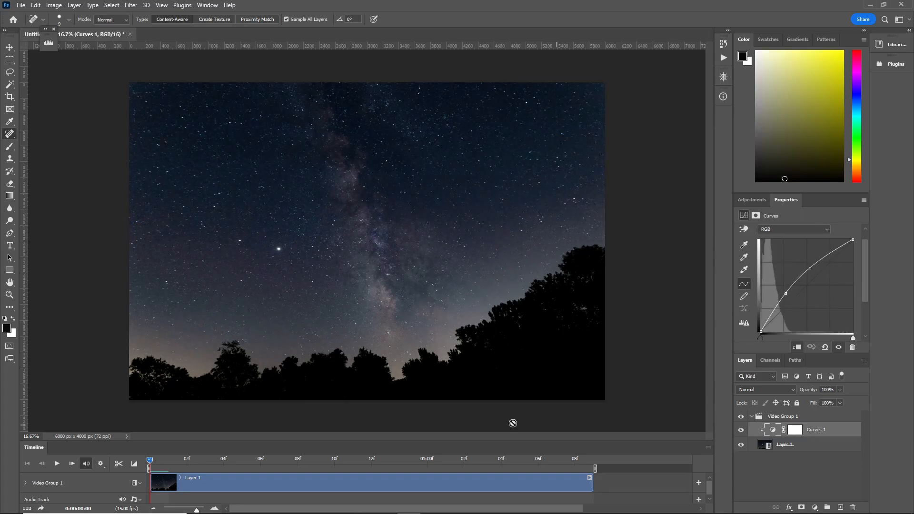
Play the timelapse to preview it with the Curves adjustment.
key(space)
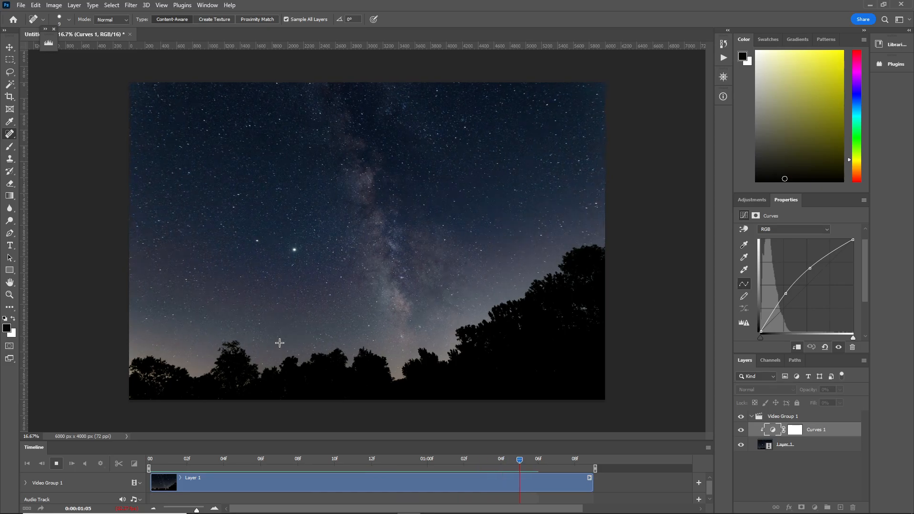
key(space)
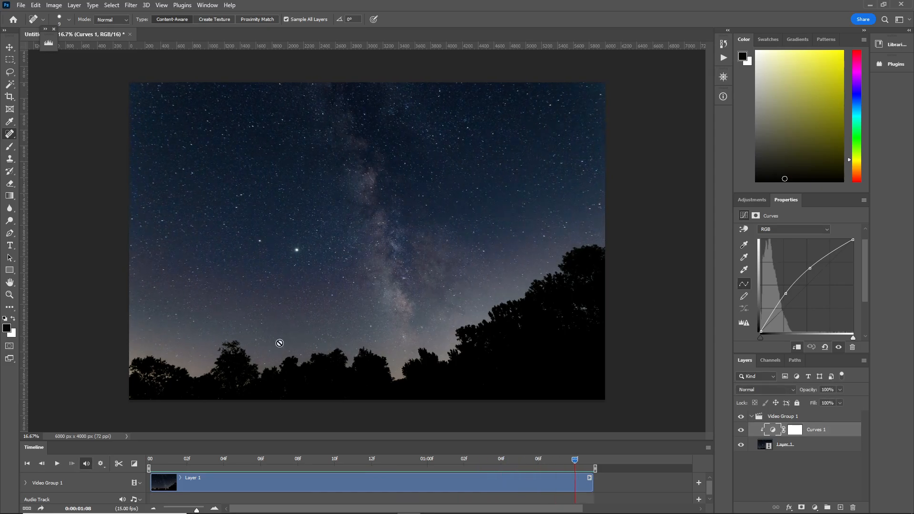
click(57, 464)
Try a Hue/Saturation adjustment layer above the Curves layer and delete it.
click(751, 200)
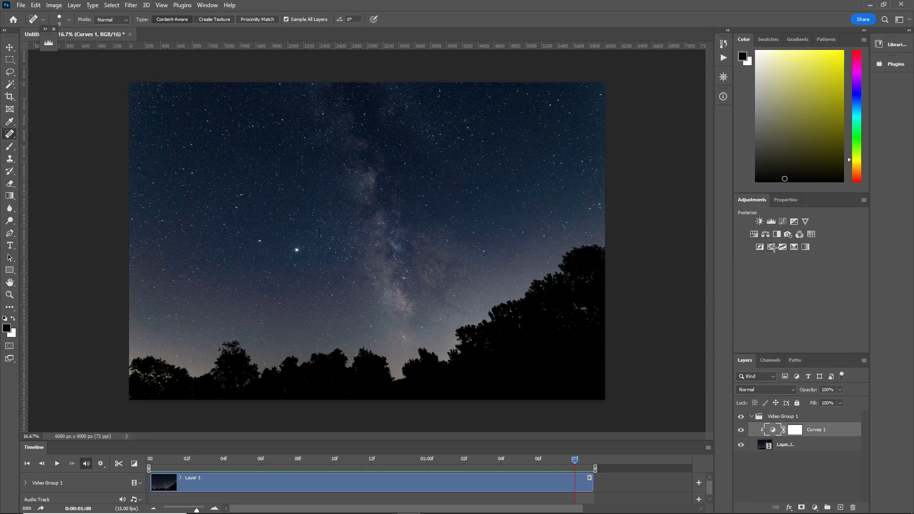
click(756, 237)
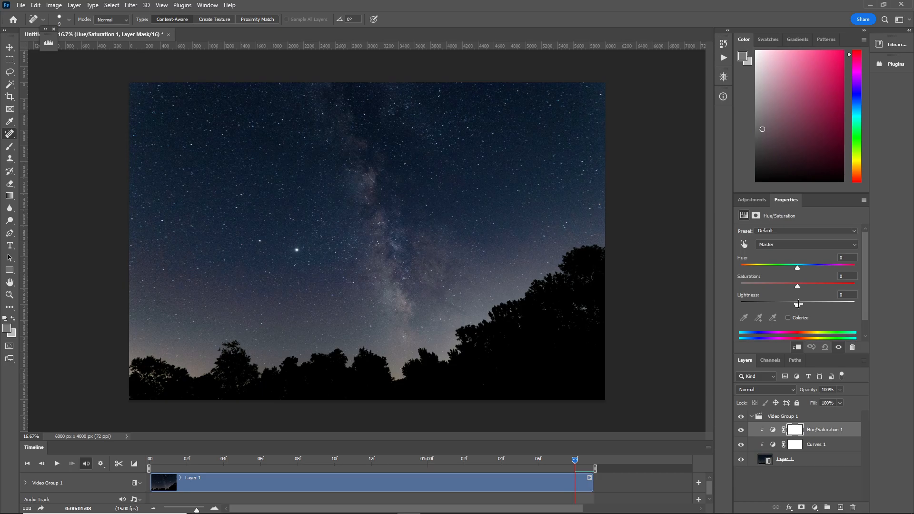
mouse_move(797, 286)
mouse_down()
mouse_move(854, 284)
mouse_move(797, 288)
mouse_up()
click(812, 431)
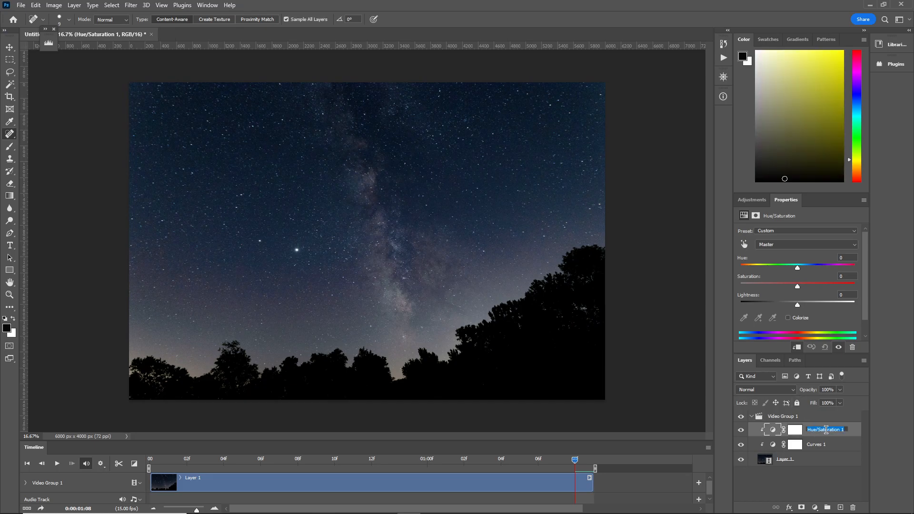
key(Delete)
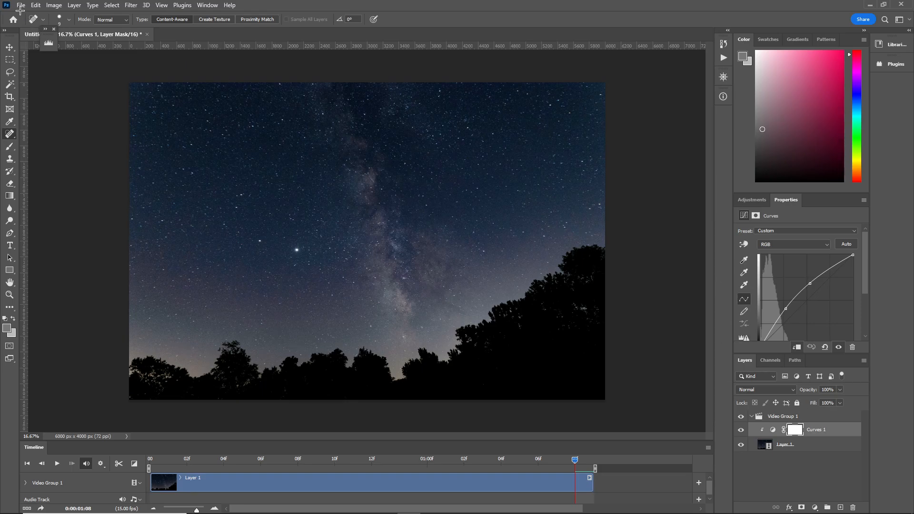
Look over the Export As format options for the document and leave without exporting.
key(space)
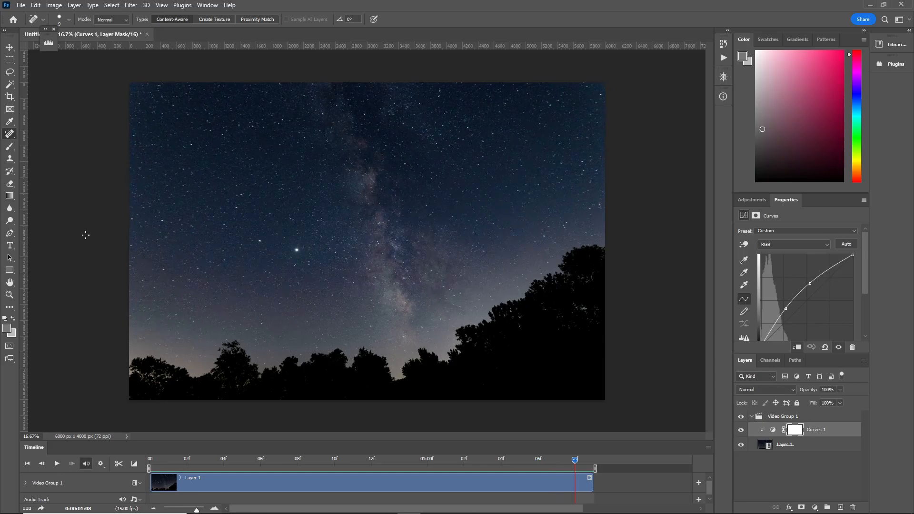
click(21, 5)
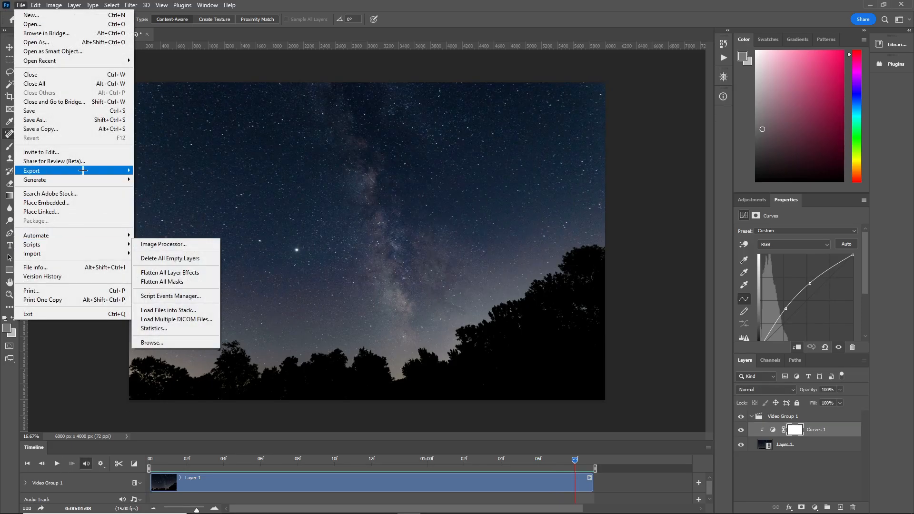
mouse_move(83, 171)
click(156, 179)
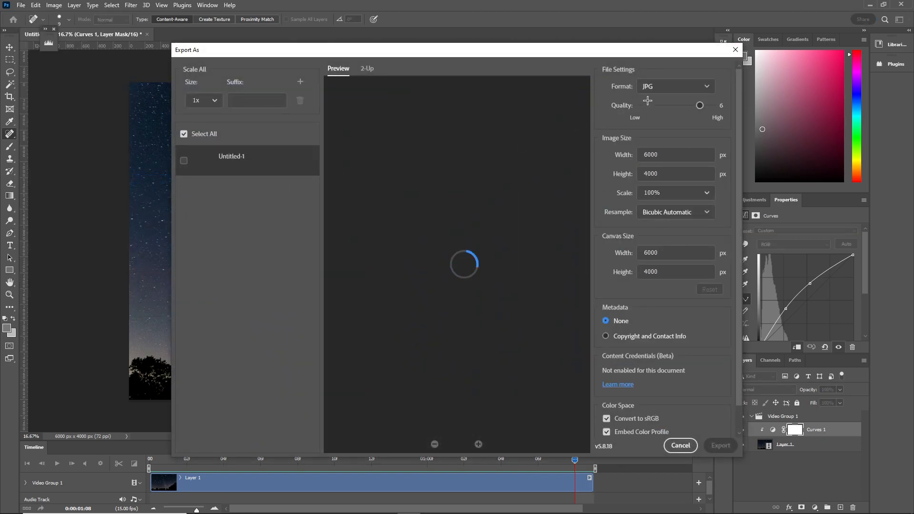
click(662, 84)
click(662, 84)
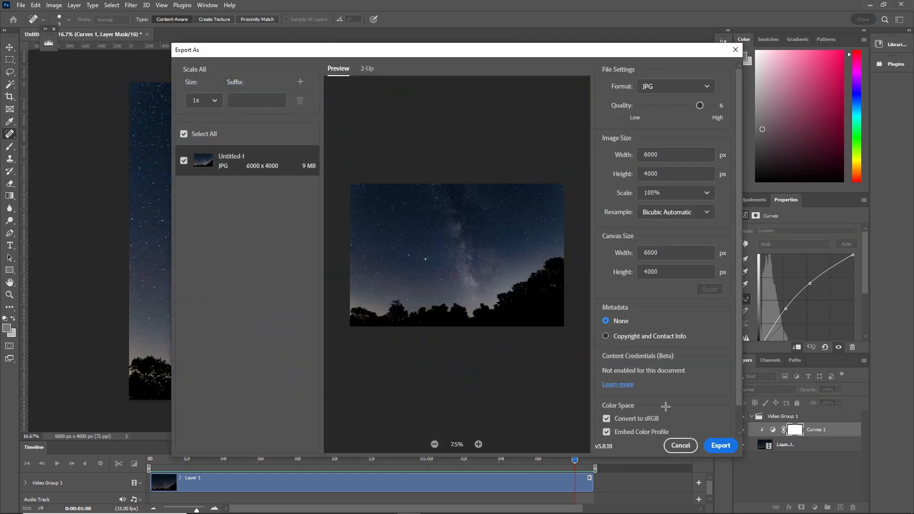
click(664, 440)
Look at the Save As dialog for the timelapse document and leave without saving.
click(21, 5)
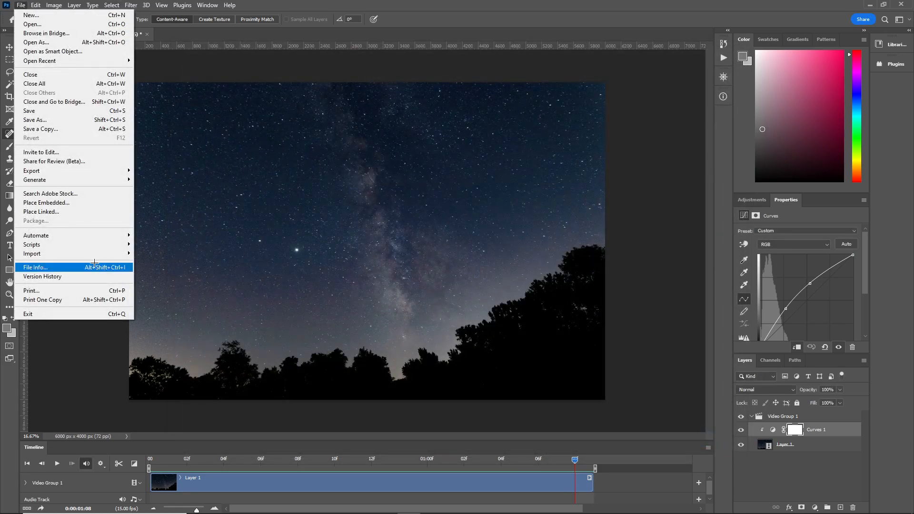
click(60, 119)
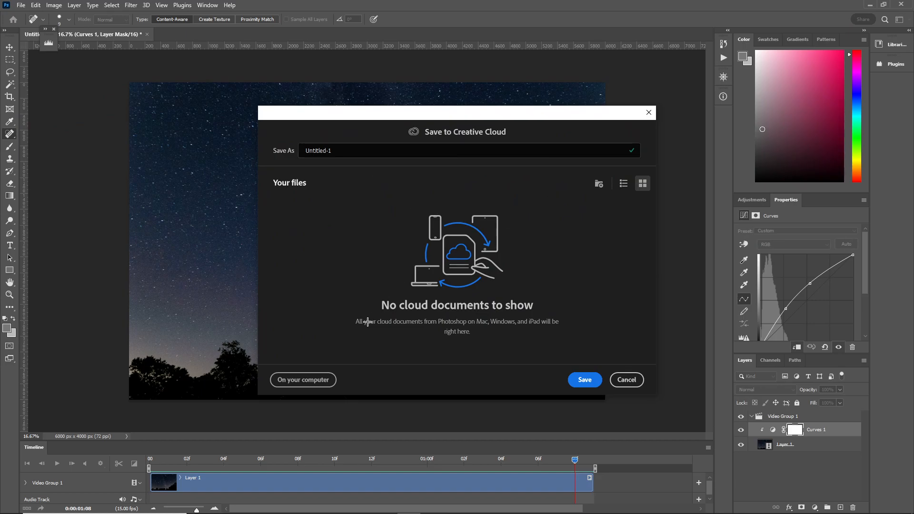
click(626, 379)
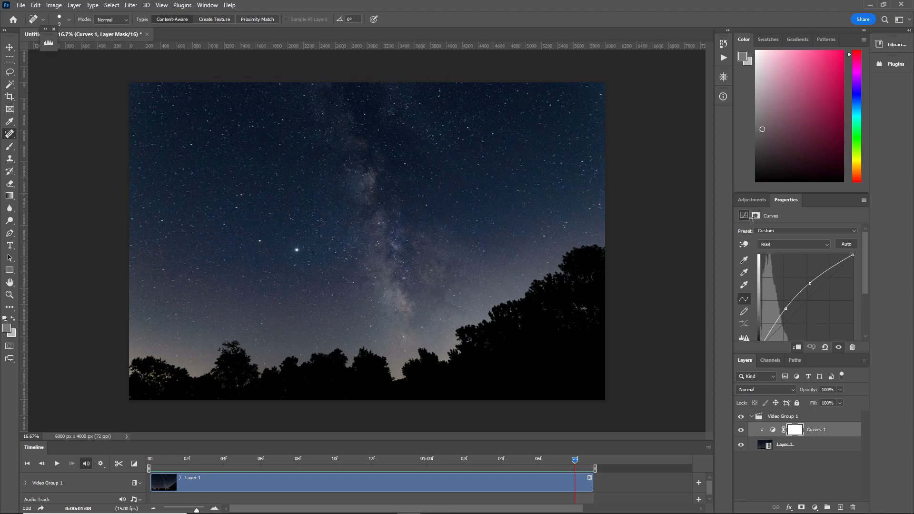
Add a Hue/Saturation adjustment layer above the Curves layer and set its saturation to +86.
click(751, 200)
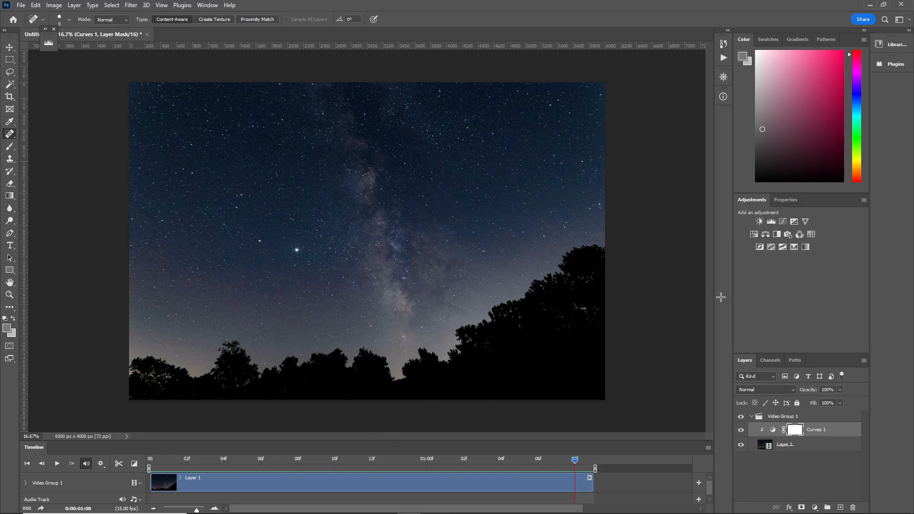
click(752, 235)
drag(797, 286, 846, 287)
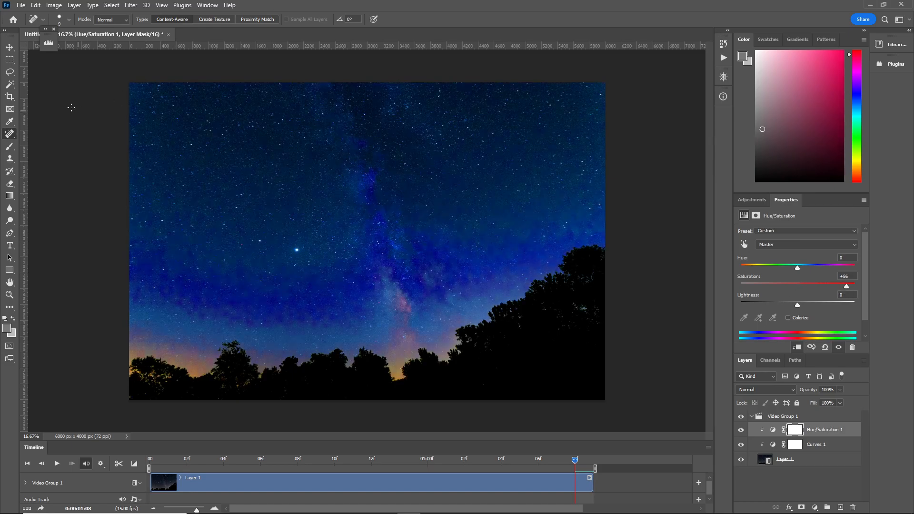
Play the strongly saturated timelapse and delete the Hue/Saturation adjustment layer.
click(57, 463)
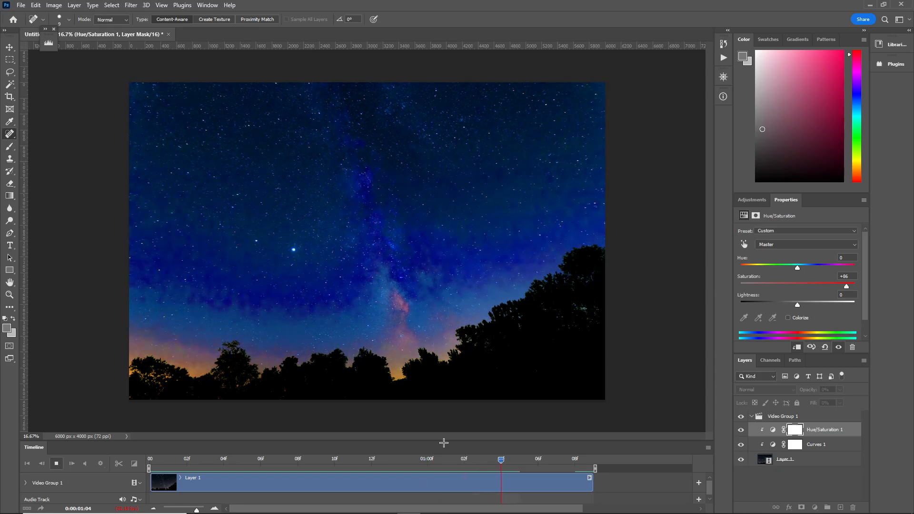
key(space)
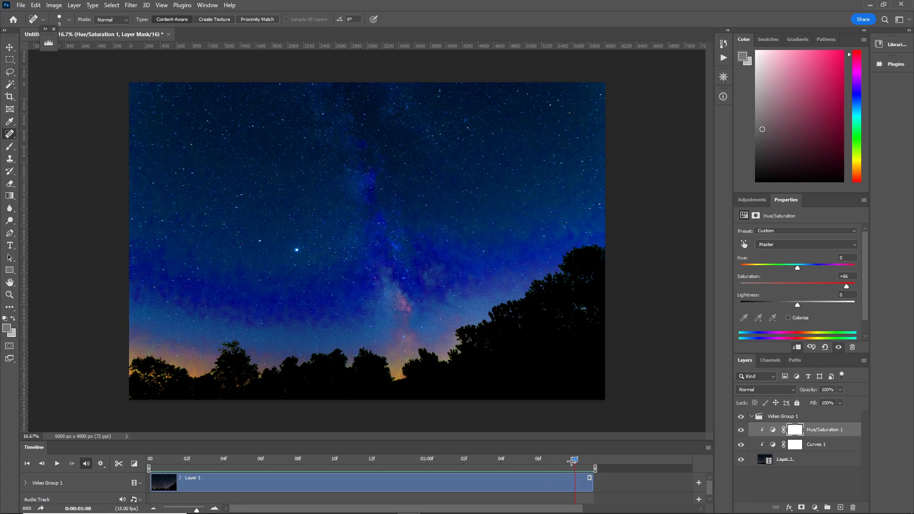
click(60, 462)
click(828, 431)
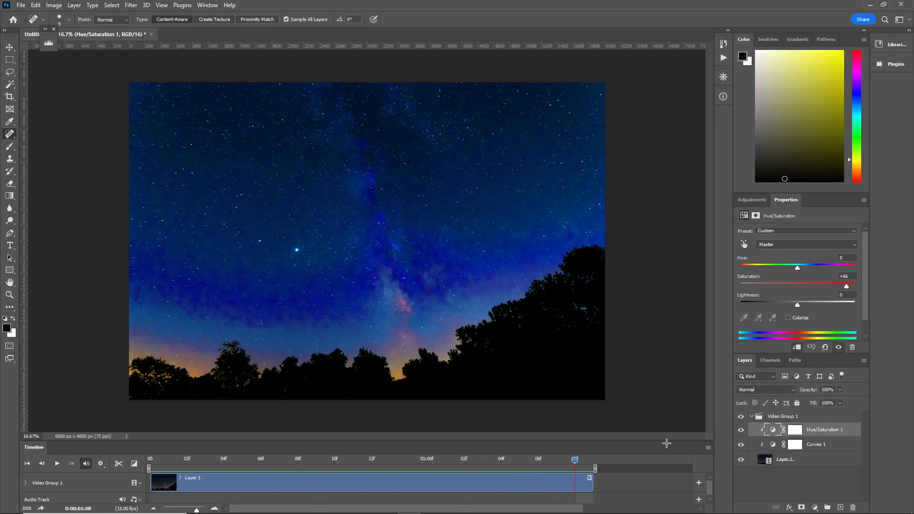
key(Delete)
Show the Save As dialog once more and cancel it without saving the document.
click(21, 6)
click(61, 120)
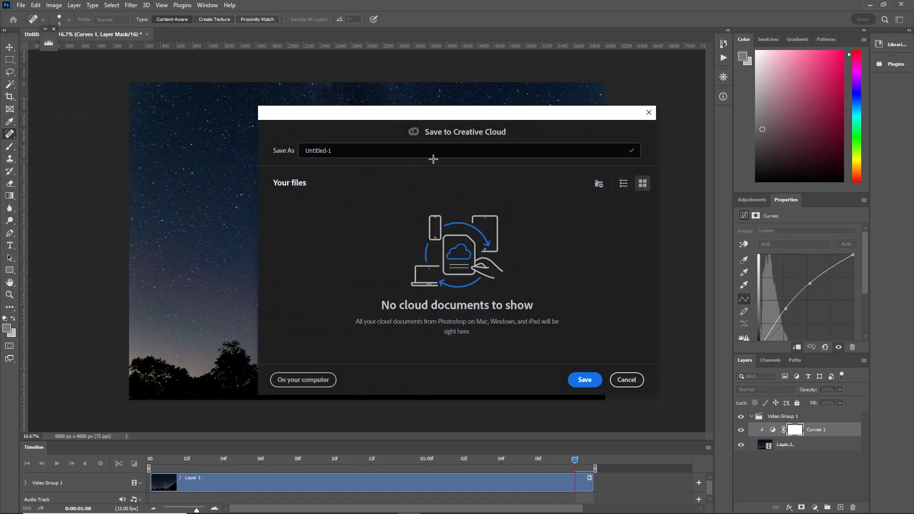
click(626, 383)
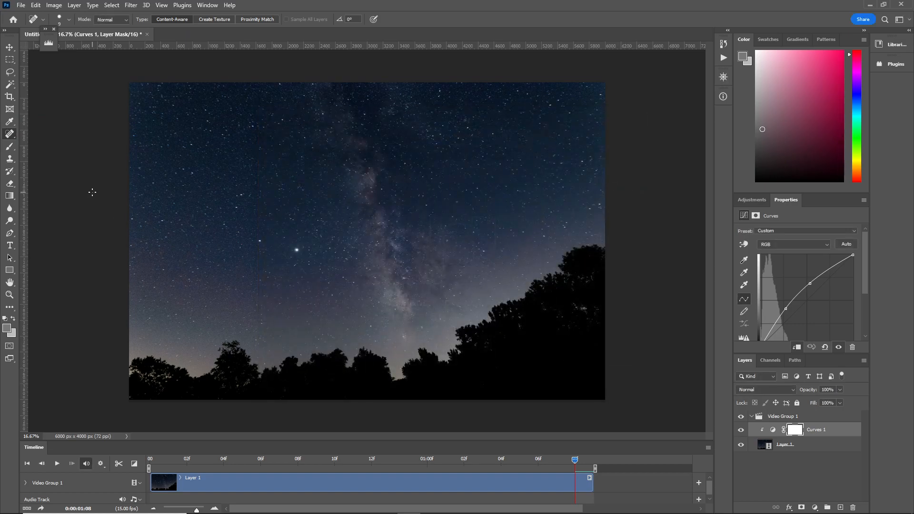
Minimize Photoshop and Lightroom Classic, and open the desktop's ASTRO folder beside the MilkyWayAttempt folder window.
click(869, 4)
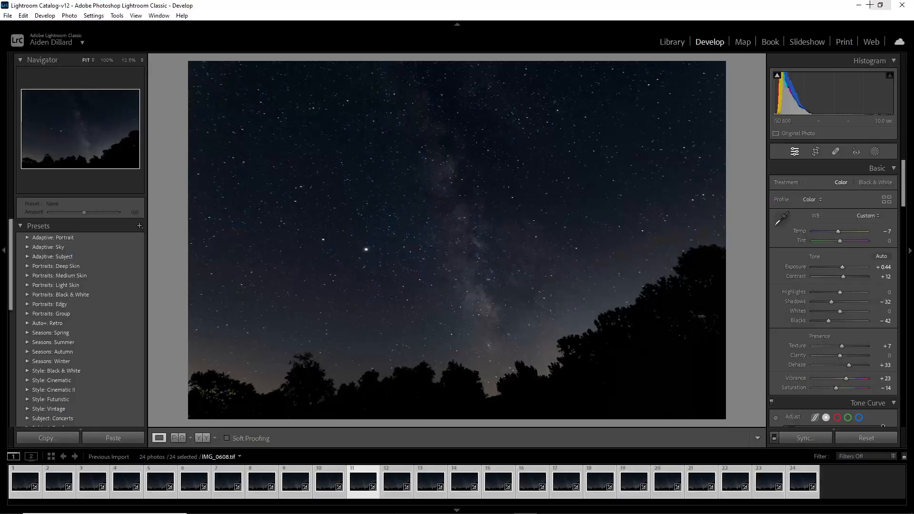
click(859, 5)
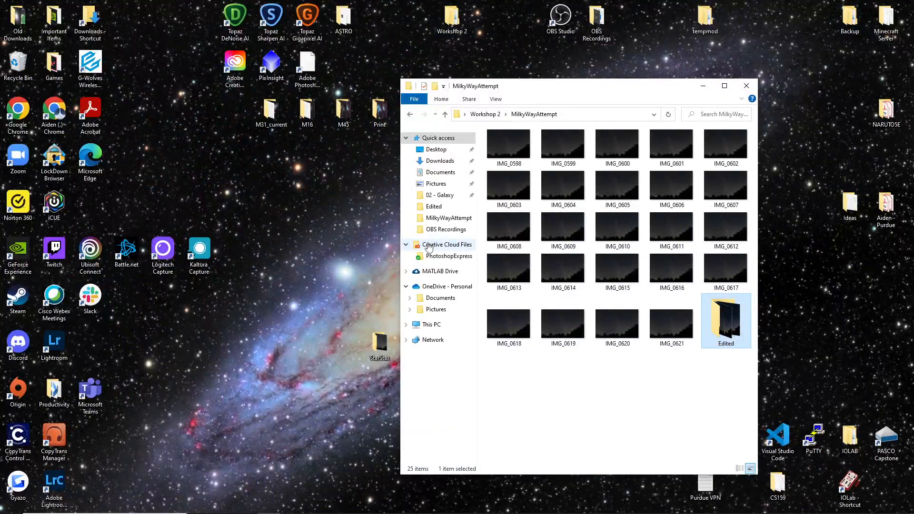
click(573, 367)
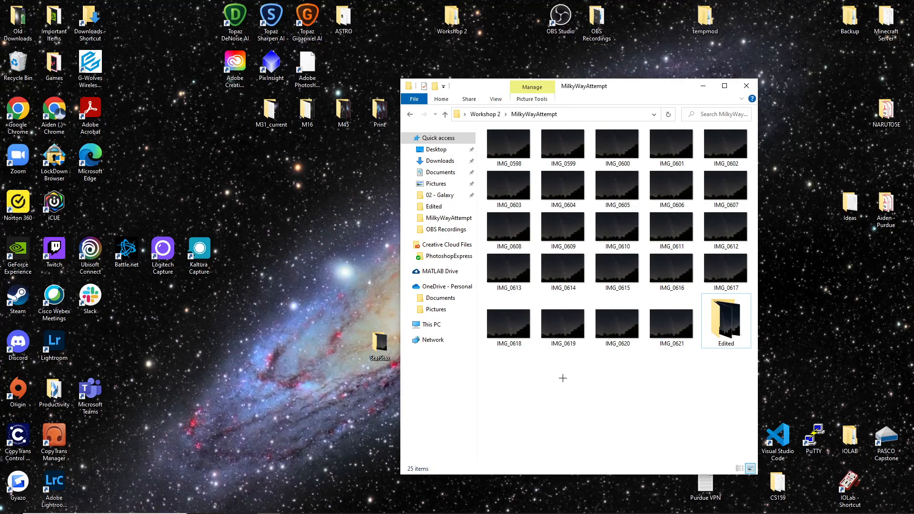
double_click(344, 19)
drag(343, 61, 280, 87)
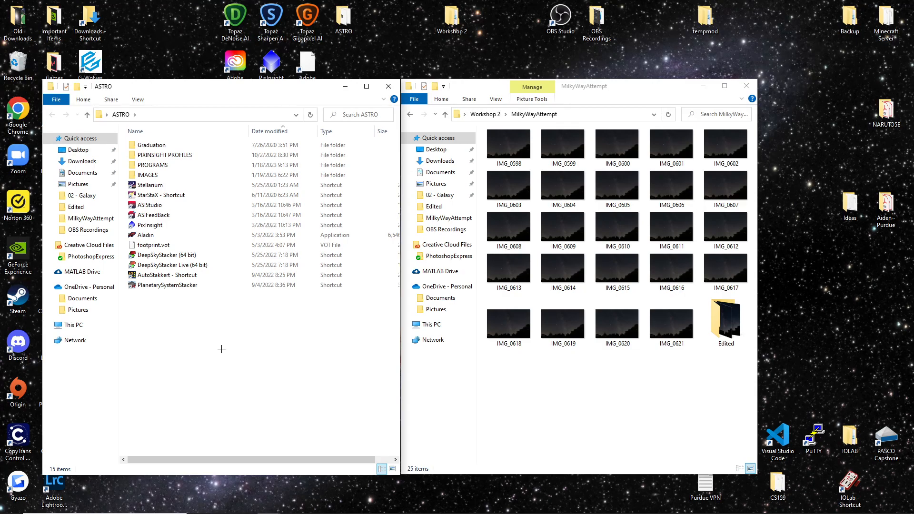
Launch StarStaX and load all the PNG frames IMG_0598 through IMG_0621 from the MilkyWayAttempt folder's Edited subfolder.
double_click(190, 195)
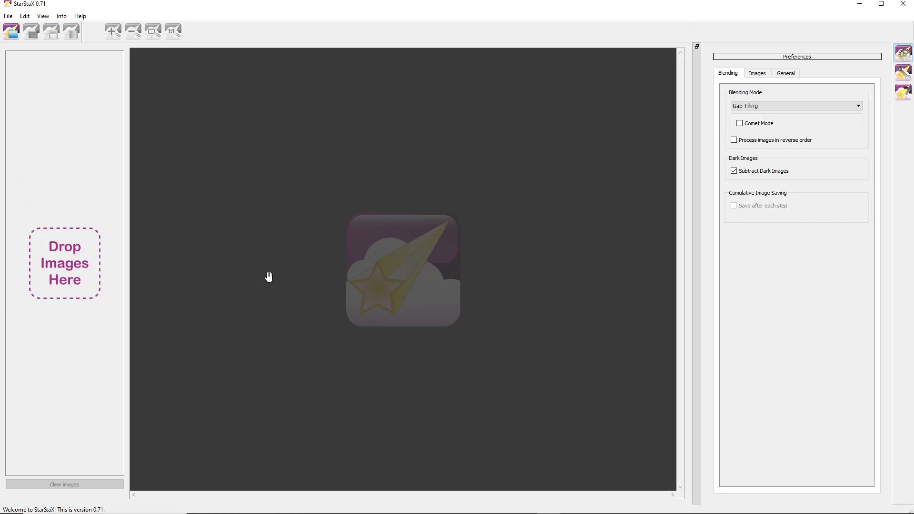
click(11, 32)
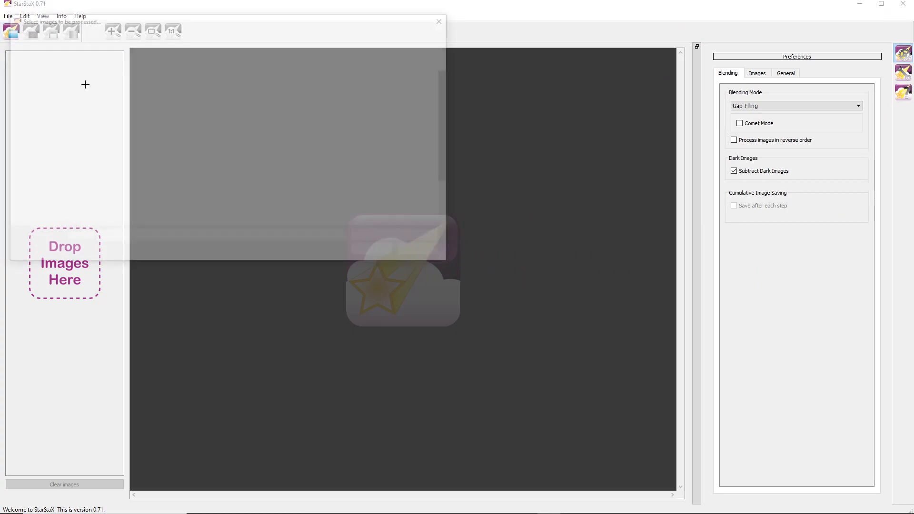
click(444, 22)
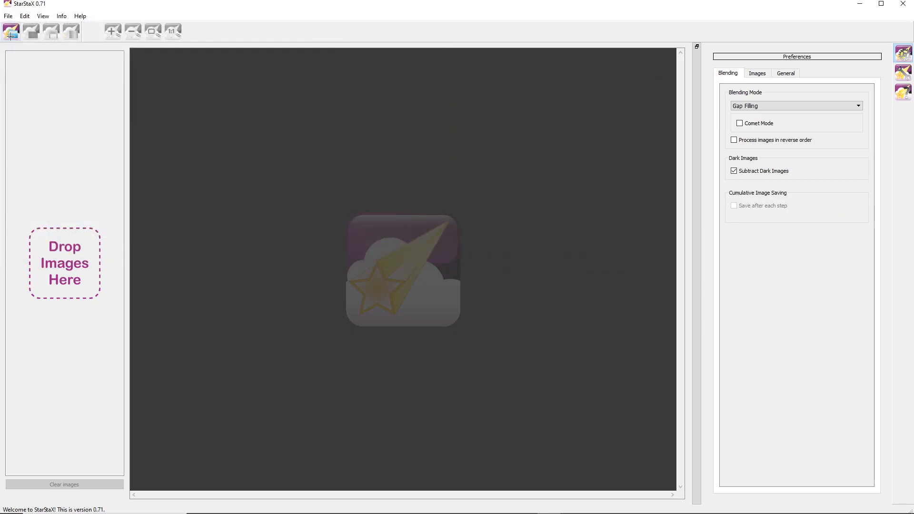
click(11, 33)
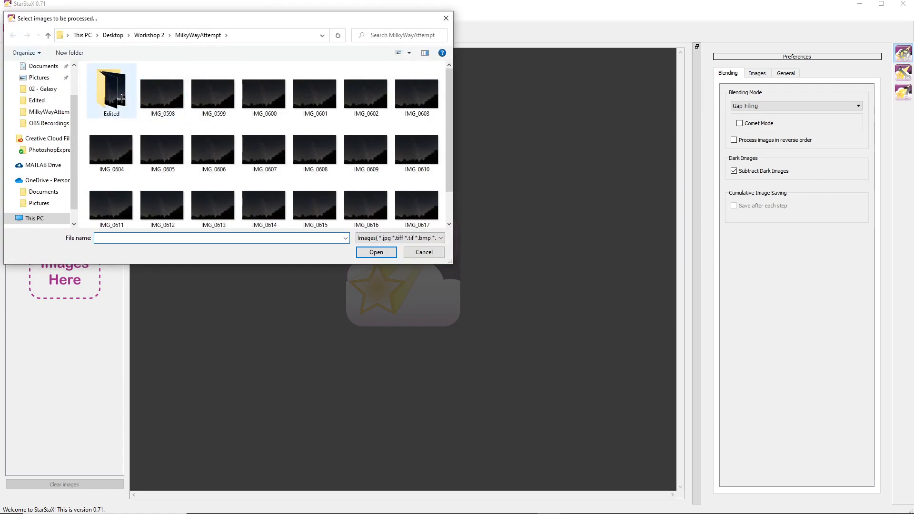
double_click(122, 98)
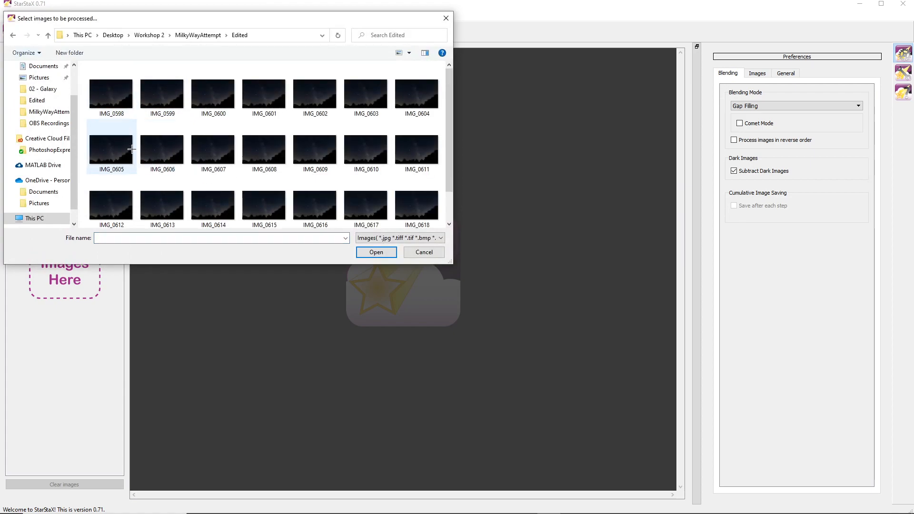
click(105, 95)
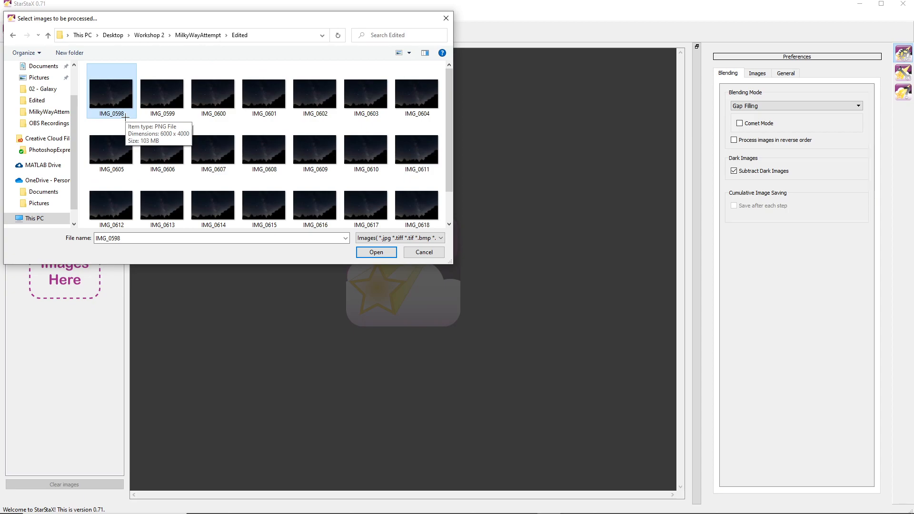
scroll(125, 119, down, 1)
shift+click(213, 207)
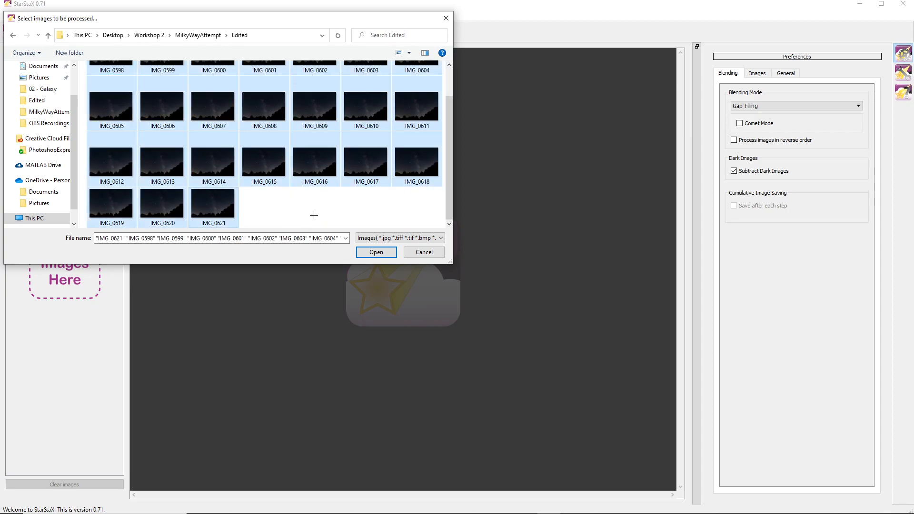
click(376, 251)
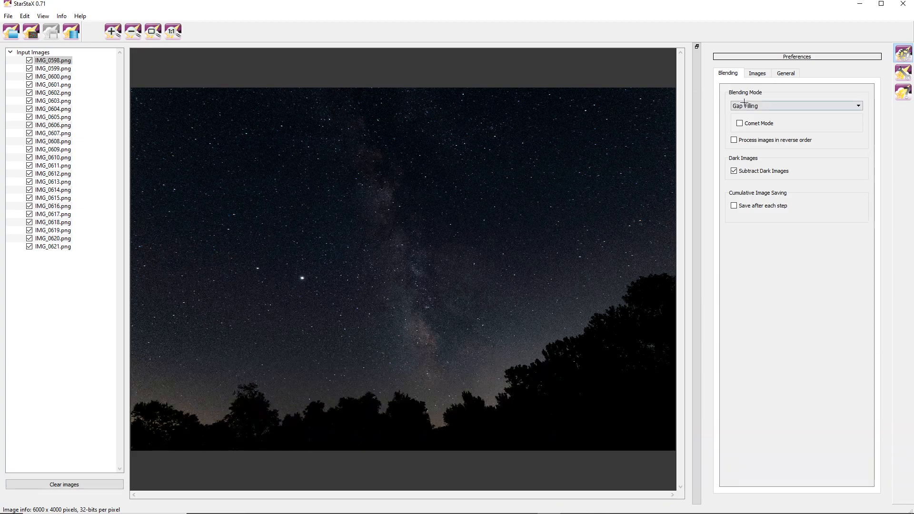
Review the descriptions and list of available blending modes, keeping Gap Filling selected.
mouse_move(745, 105)
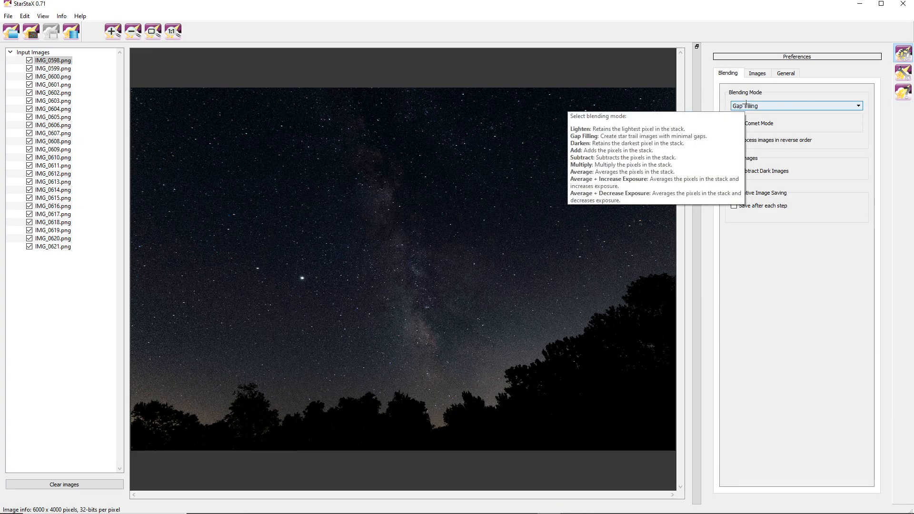
click(747, 106)
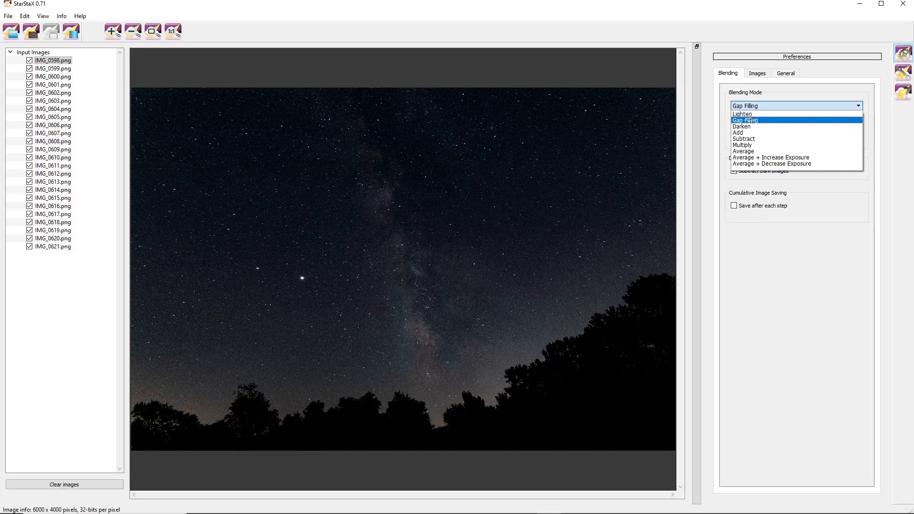
click(760, 335)
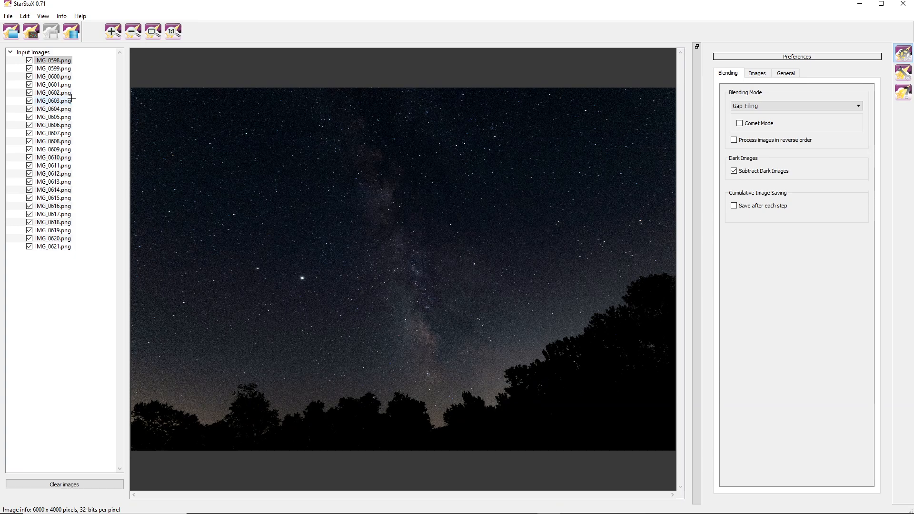
Compare the last and first input frames, and blend all the frames into a star-trail image with Gap Filling.
click(68, 247)
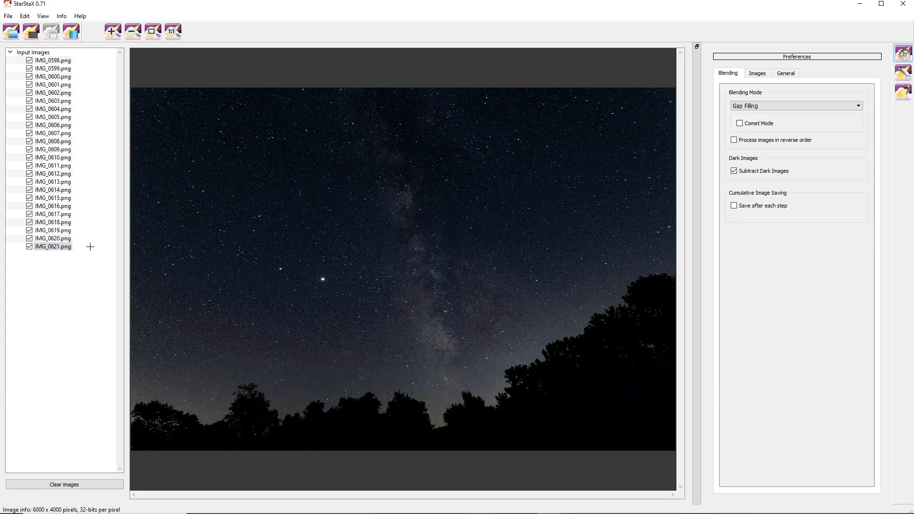
click(63, 58)
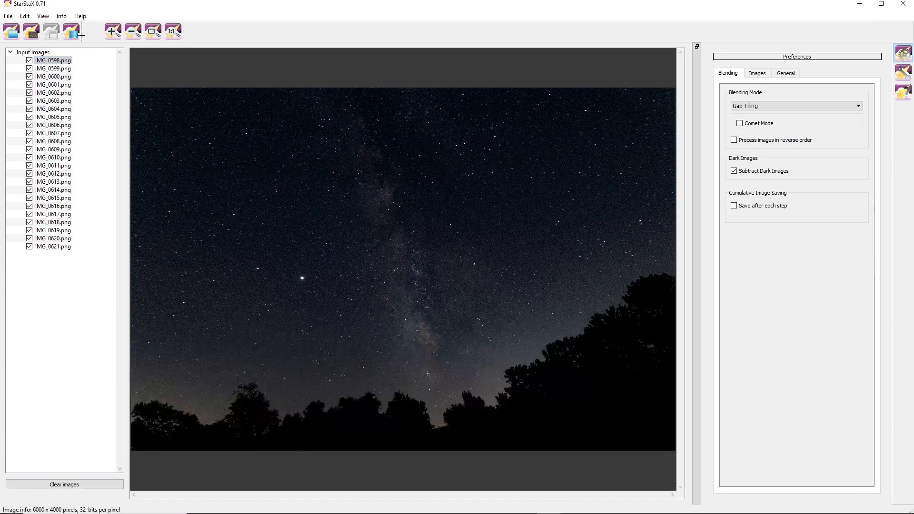
click(76, 32)
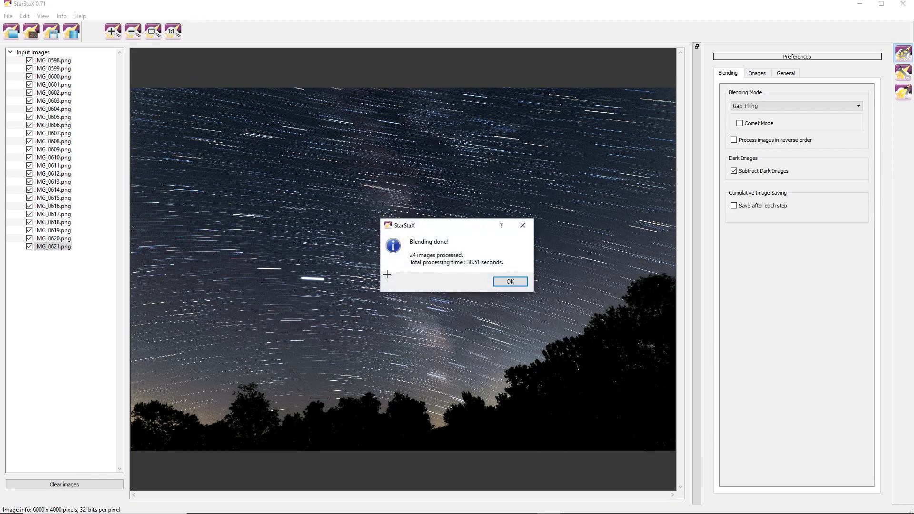
click(497, 280)
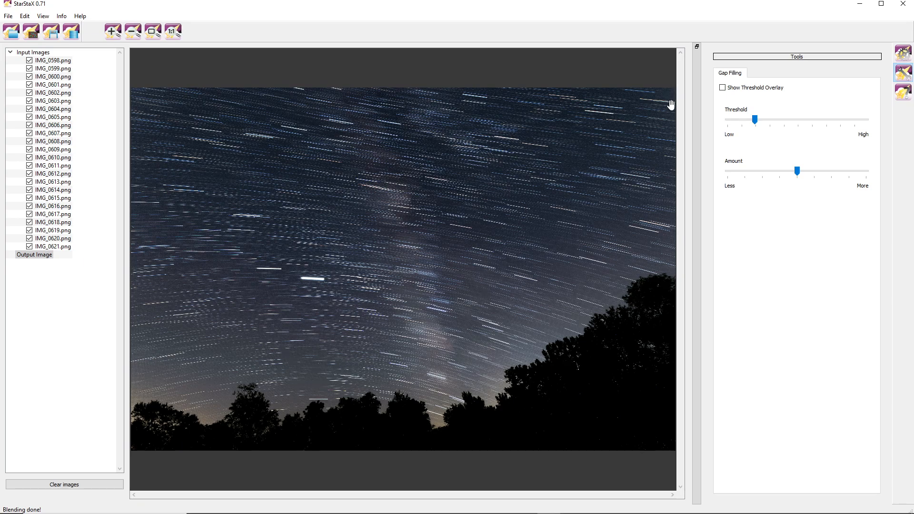
Show the threshold overlay and raise the gap-filling threshold to slightly above the middle of its range.
click(722, 88)
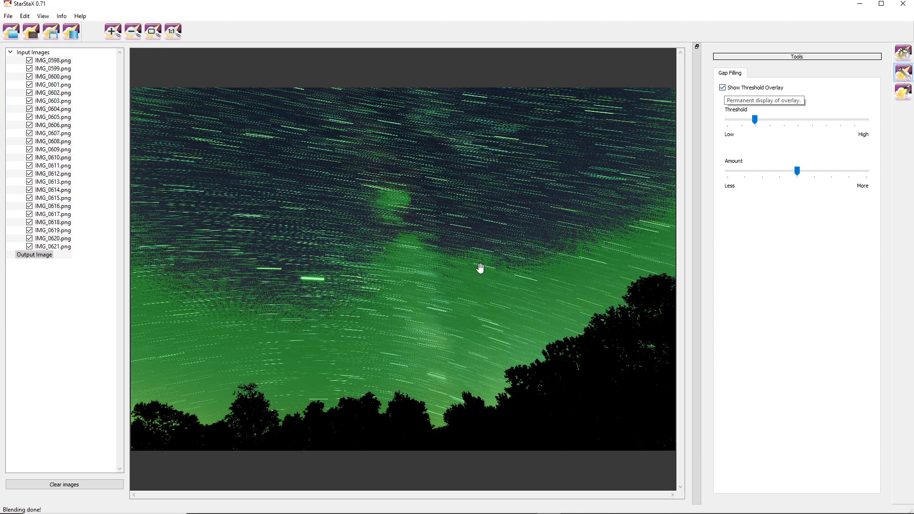
mouse_move(754, 119)
mouse_down()
mouse_move(813, 124)
mouse_move(765, 125)
mouse_up()
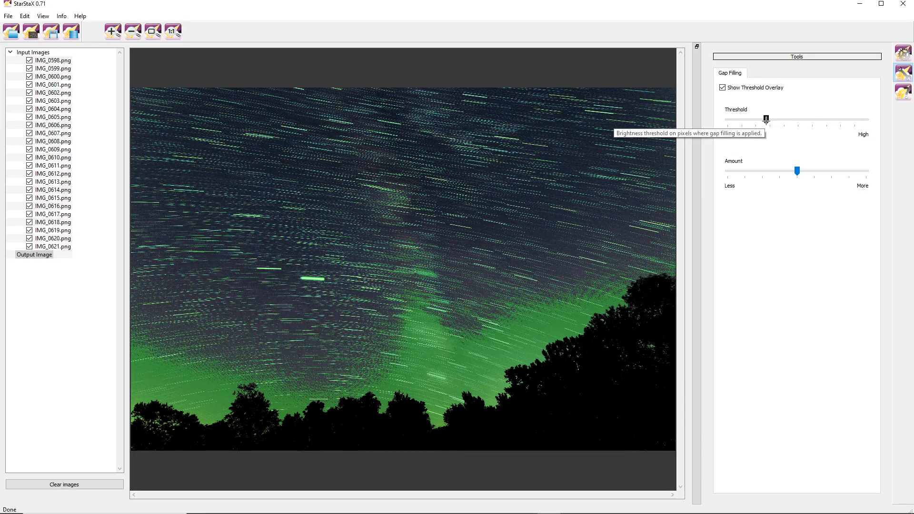
drag(765, 120, 785, 121)
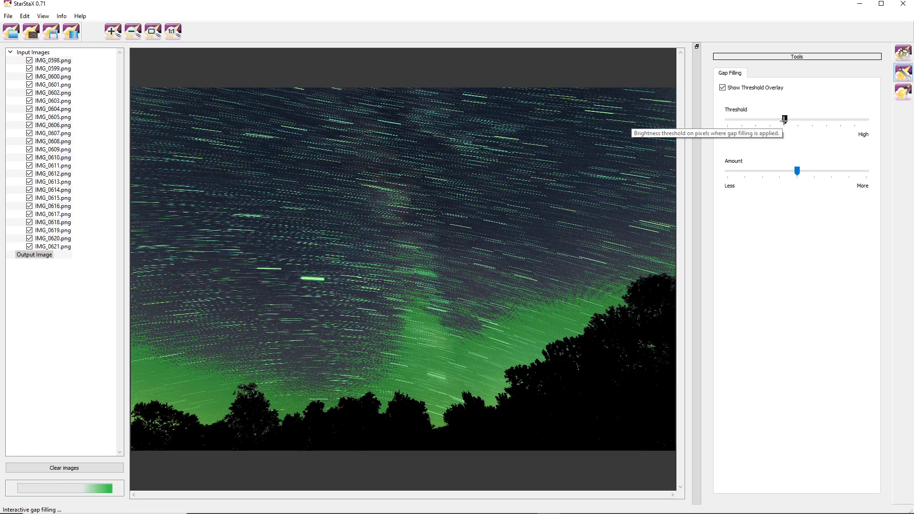
drag(783, 123, 799, 120)
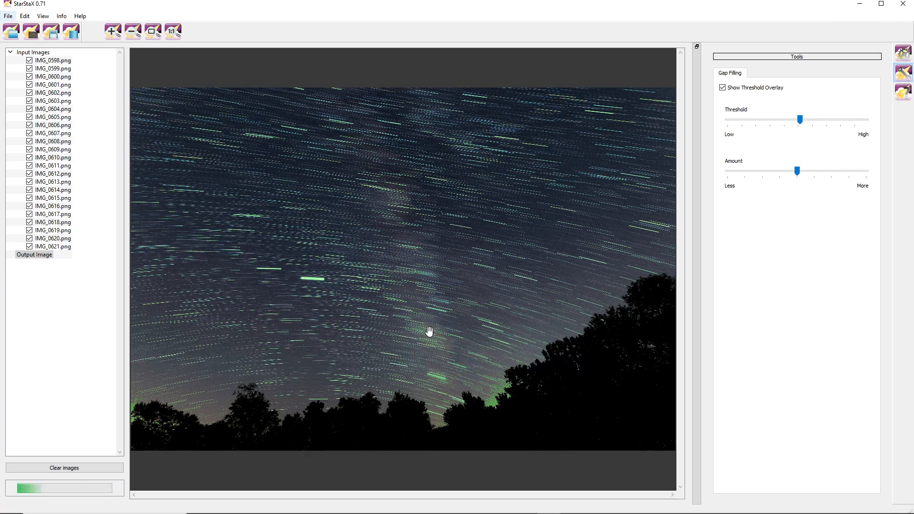
Increase the gap-filling amount to about two thirds of its range.
click(797, 170)
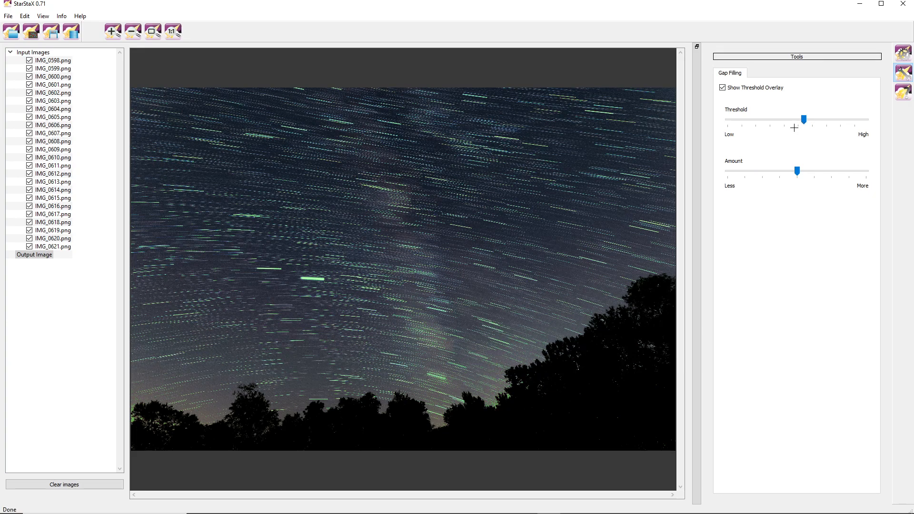
drag(799, 166, 809, 169)
drag(806, 170, 819, 171)
Save the blended image as StarStaX_IMG_0598-IMG_0621_gap_filling in the desktop's Workshop 2 folder.
click(8, 16)
click(47, 53)
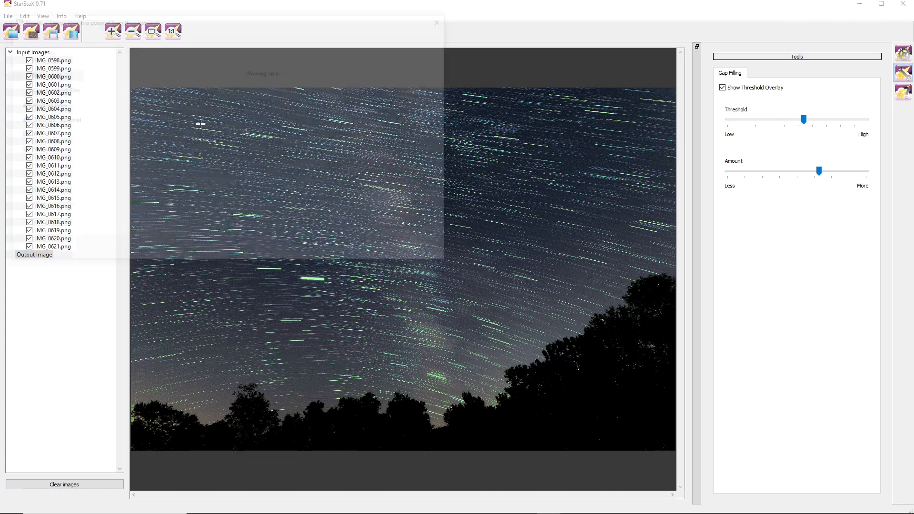
click(41, 97)
click(39, 85)
scroll(155, 165, down, 3)
double_click(131, 189)
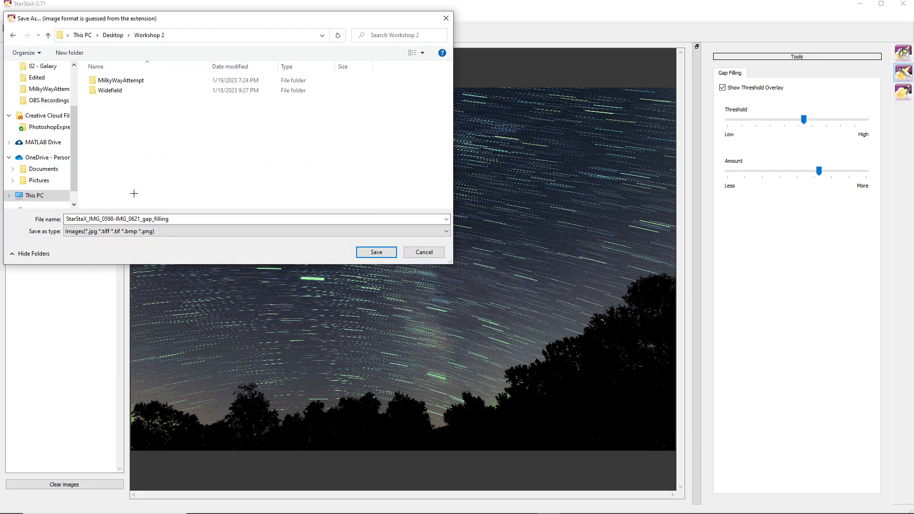
click(375, 252)
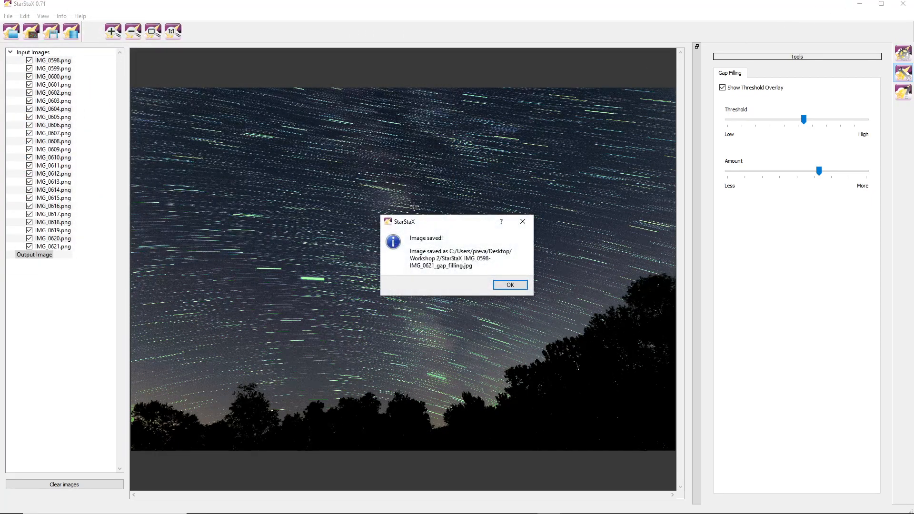
click(510, 285)
Minimize StarStaX and open the saved star-trail JPG from the Workshop 2 folder in Adobe Photoshop 2023.
click(858, 5)
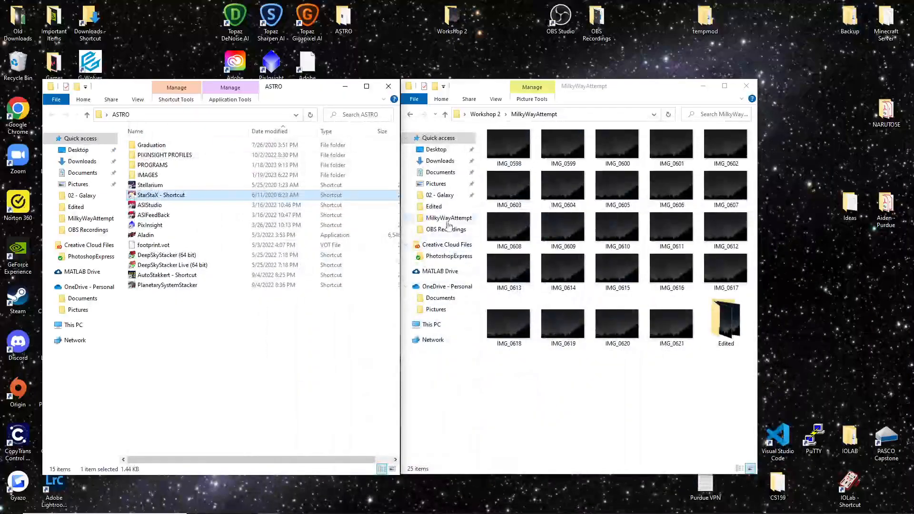
click(411, 113)
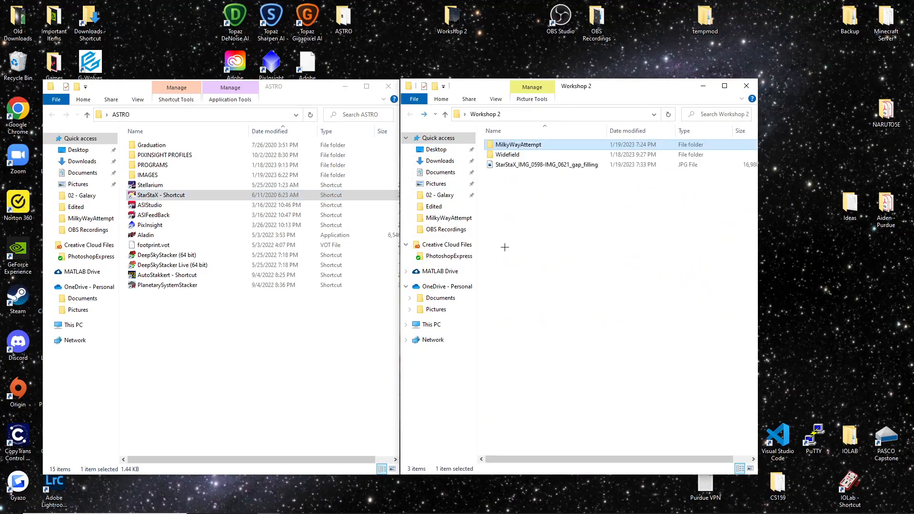
click(517, 164)
right_click(518, 164)
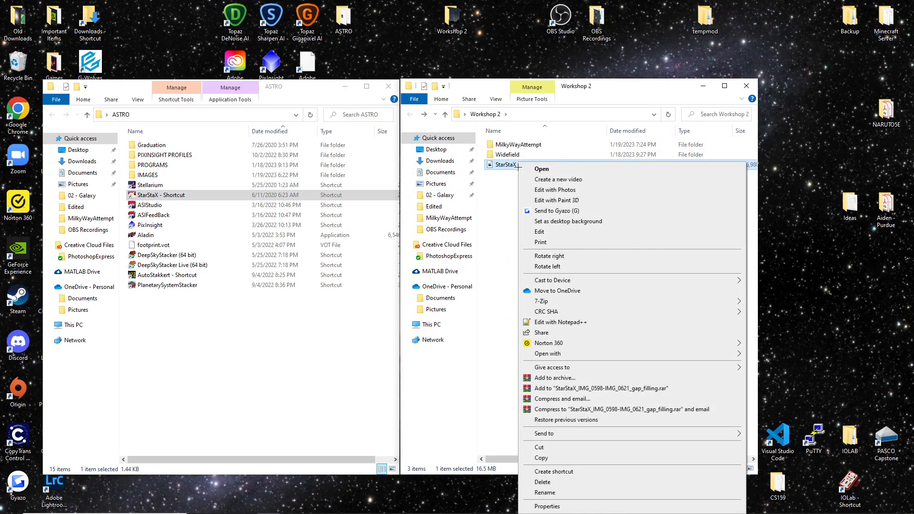
mouse_move(549, 354)
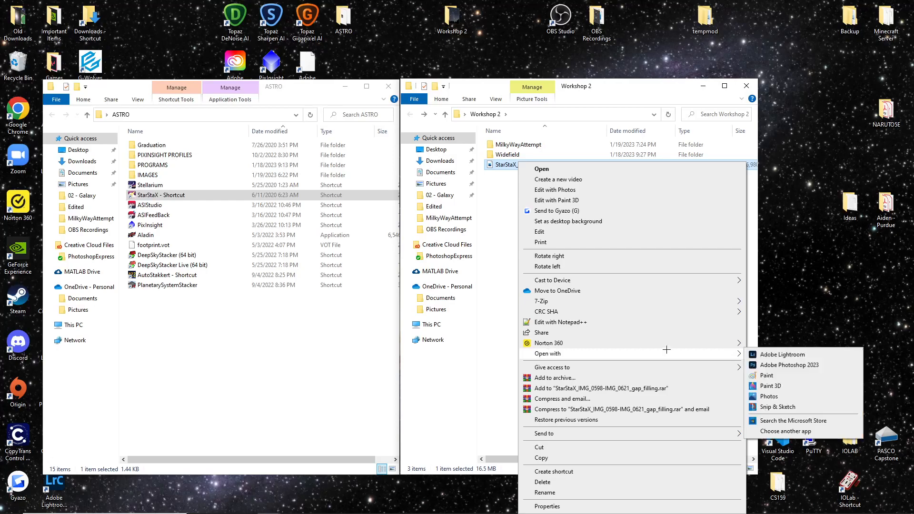
click(785, 365)
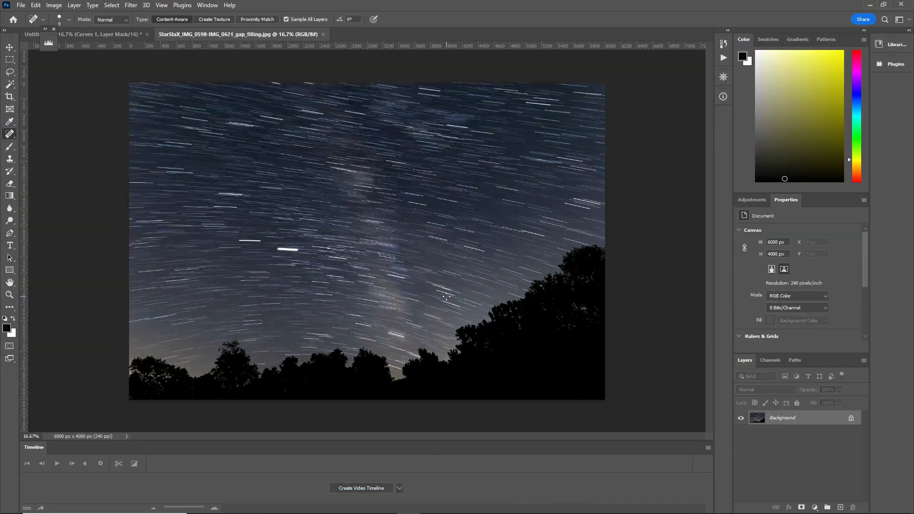
Examine the star trails up close for remaining gaps and return to a view of the whole image.
scroll(418, 294, up, 8)
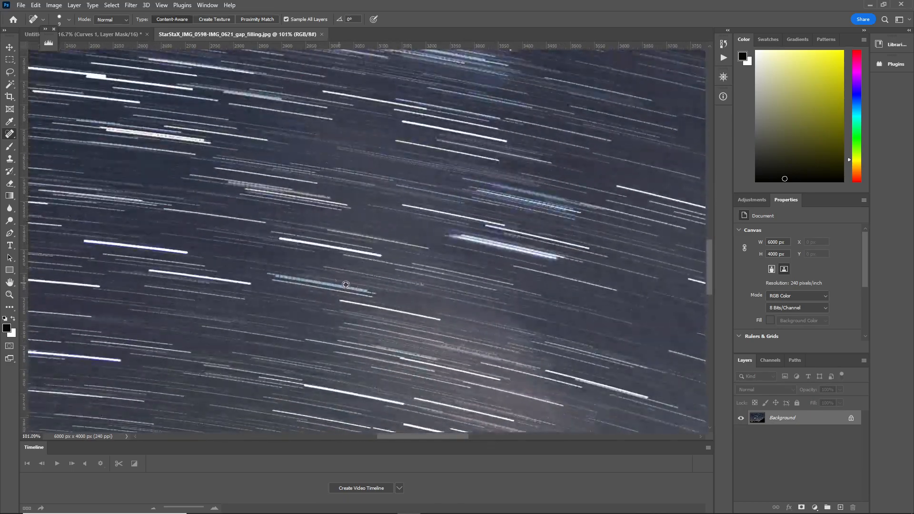
scroll(442, 299, down, 6)
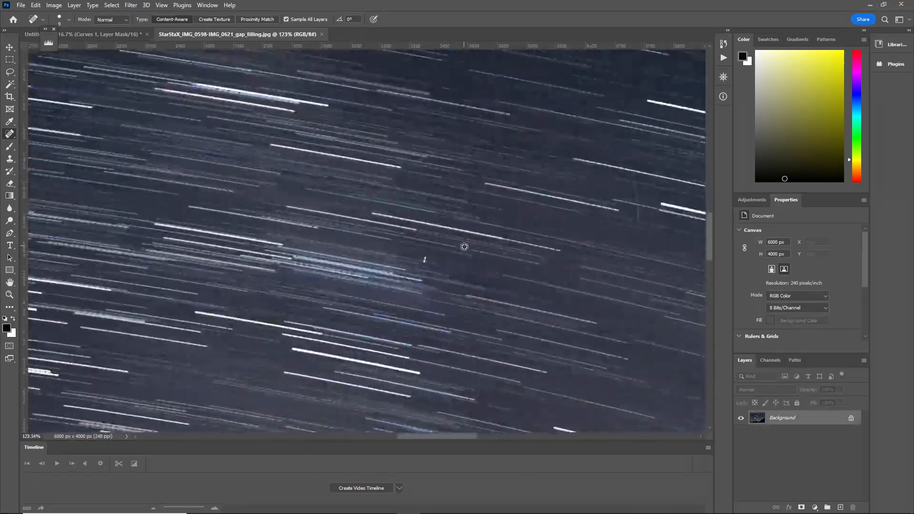
scroll(399, 281, down, 2)
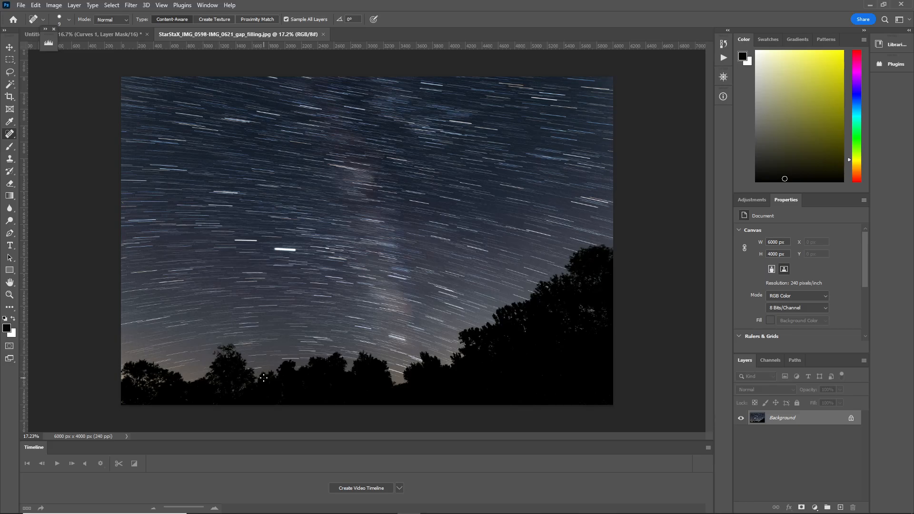
scroll(263, 378, down, 2)
scroll(263, 378, up, 2)
Open the star-trail image in the Select and Mask workspace.
click(109, 5)
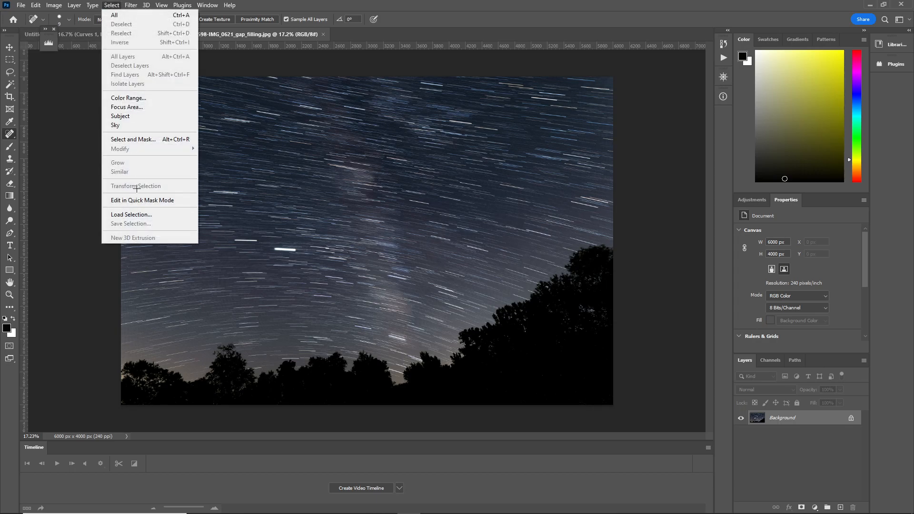
click(133, 140)
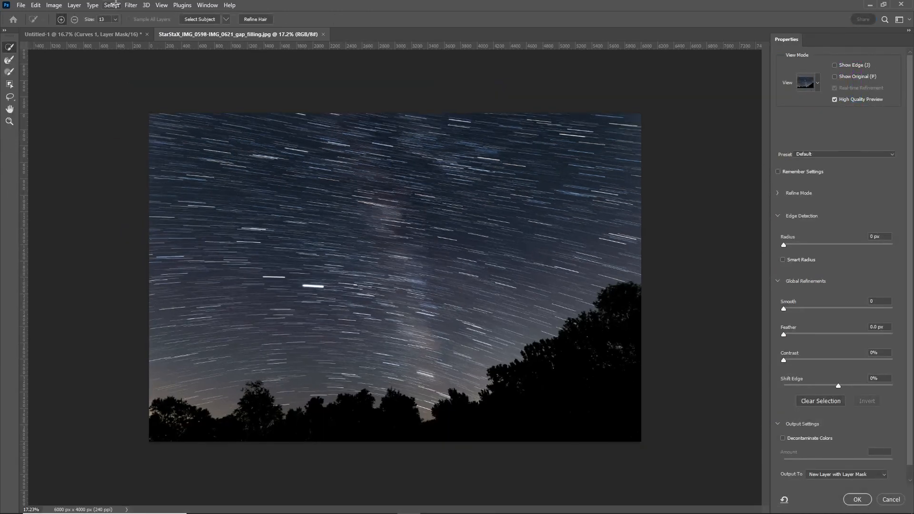
click(112, 5)
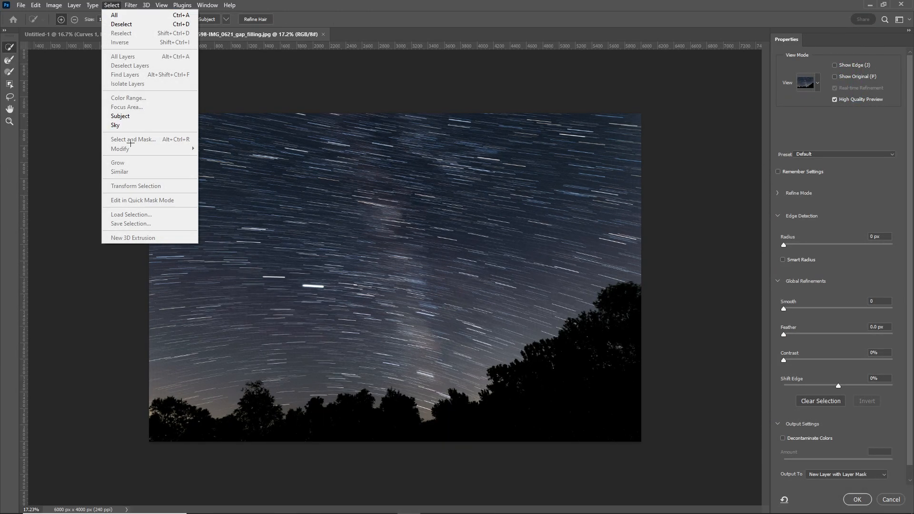
click(403, 3)
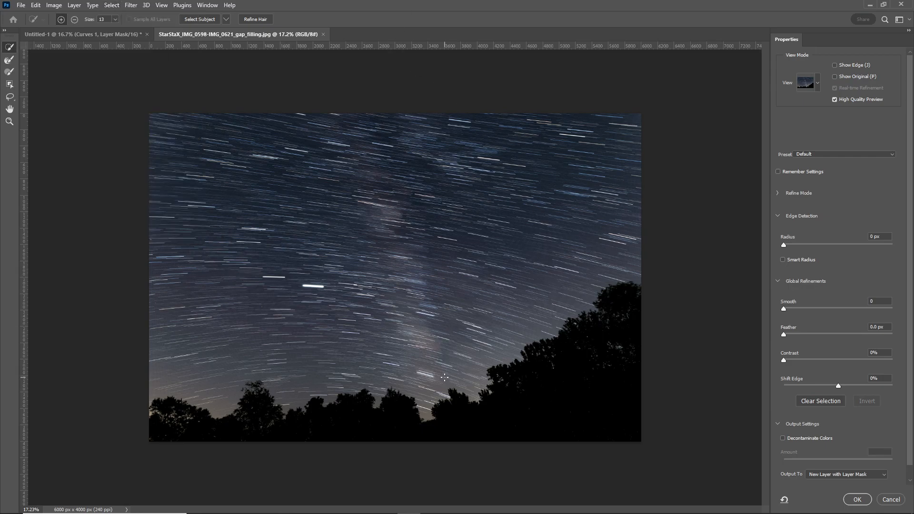
Select the entire dark tree line along the bottom of the image with the Quick Selection tool.
scroll(211, 423, up, 8)
scroll(147, 447, down, 8)
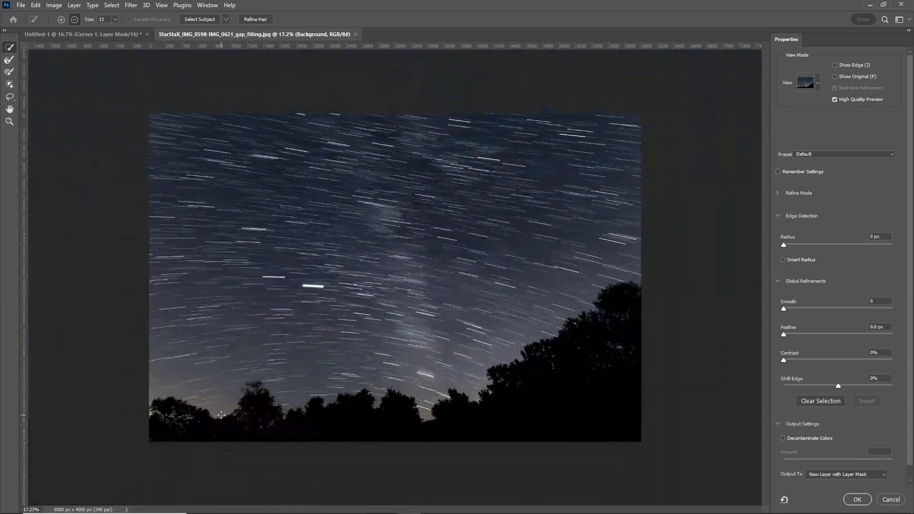
scroll(145, 450, up, 8)
scroll(145, 449, down, 5)
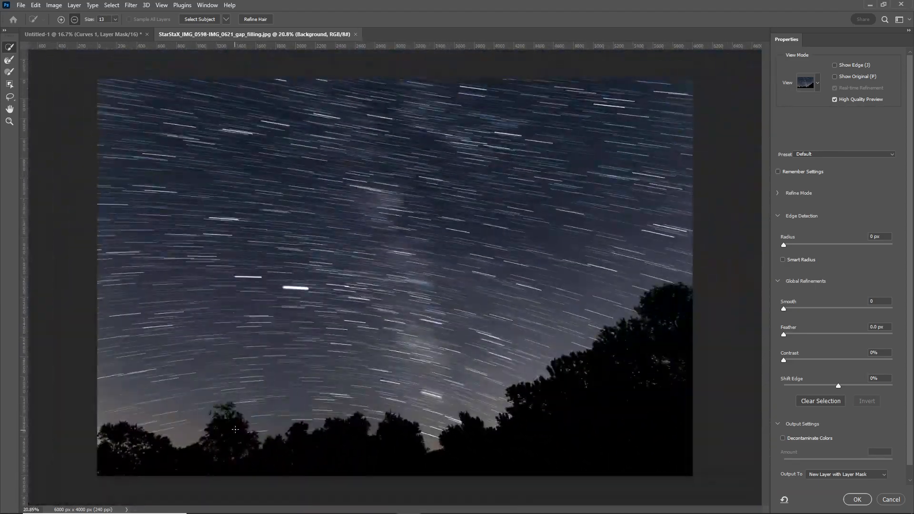
scroll(279, 391, up, 5)
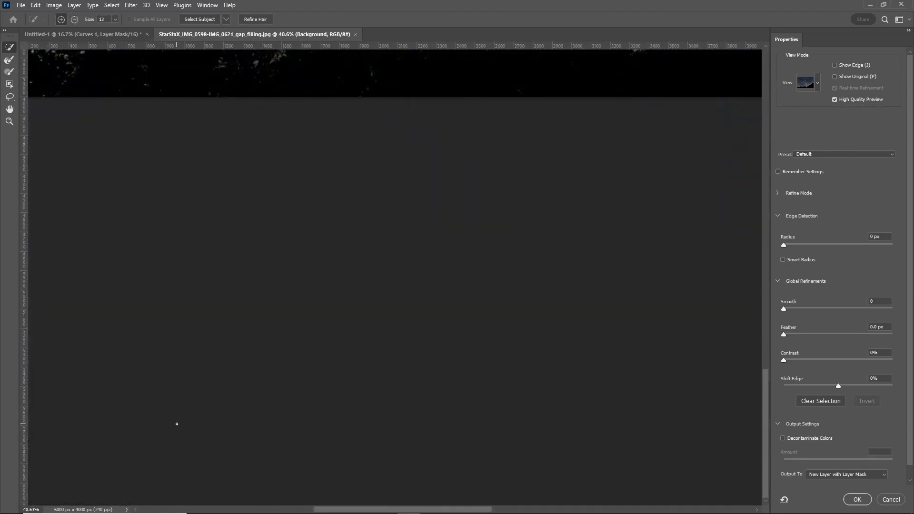
scroll(250, 394, down, 2)
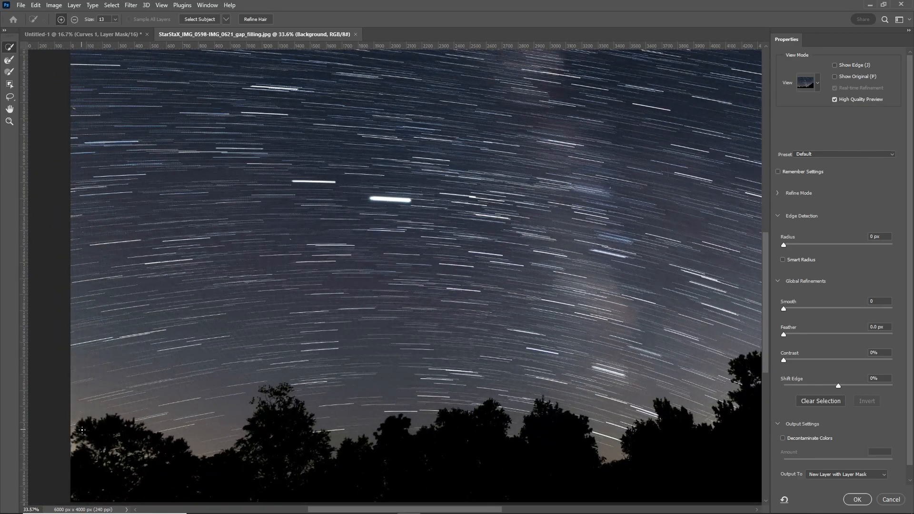
drag(80, 429, 123, 429)
mouse_move(167, 449)
mouse_down()
mouse_move(250, 468)
mouse_move(278, 433)
mouse_move(275, 390)
mouse_move(263, 387)
mouse_move(254, 402)
mouse_move(276, 386)
mouse_up()
drag(315, 472, 679, 480)
scroll(678, 480, down, 5)
drag(496, 462, 638, 445)
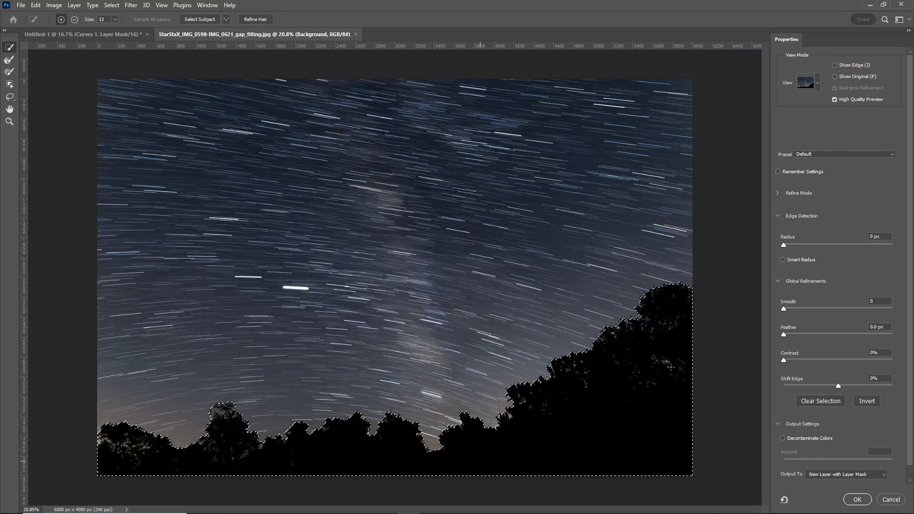
Examine the selection edge up close along the tree line for patches of sky caught between the trees.
scroll(523, 417, up, 10)
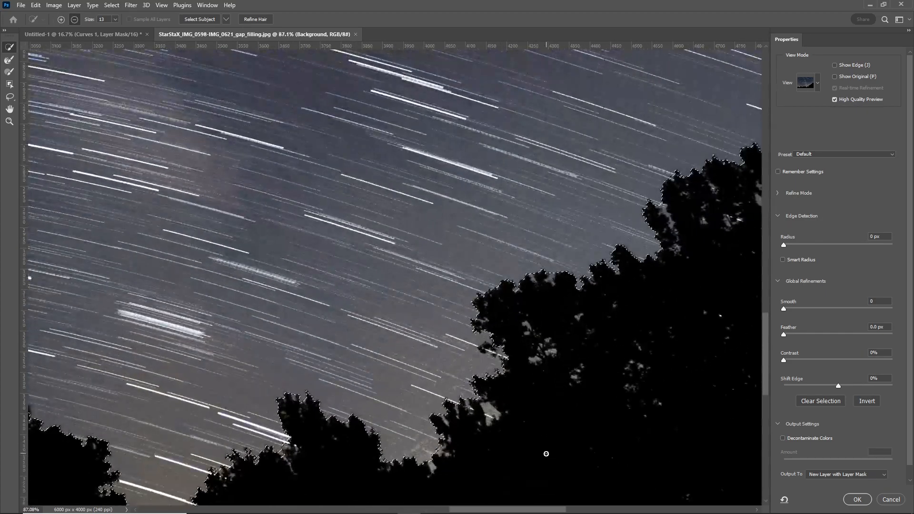
scroll(537, 442, down, 2)
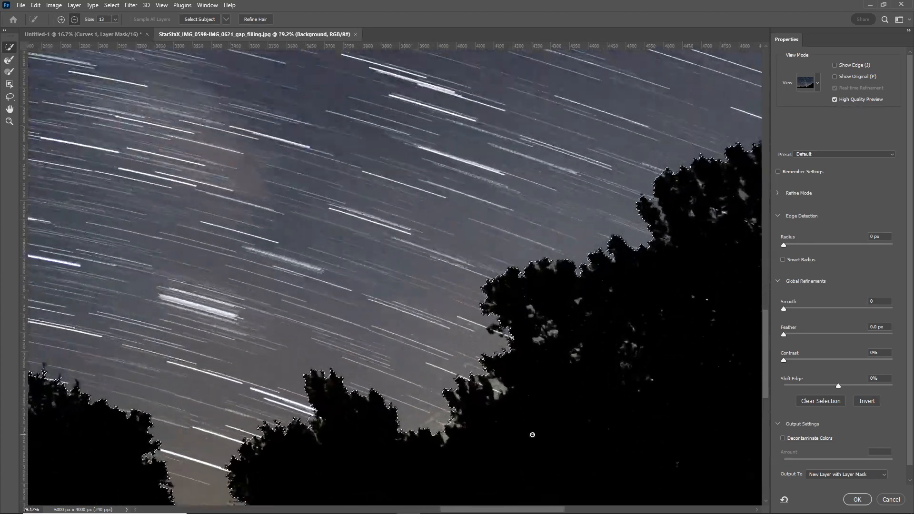
scroll(532, 435, up, 1)
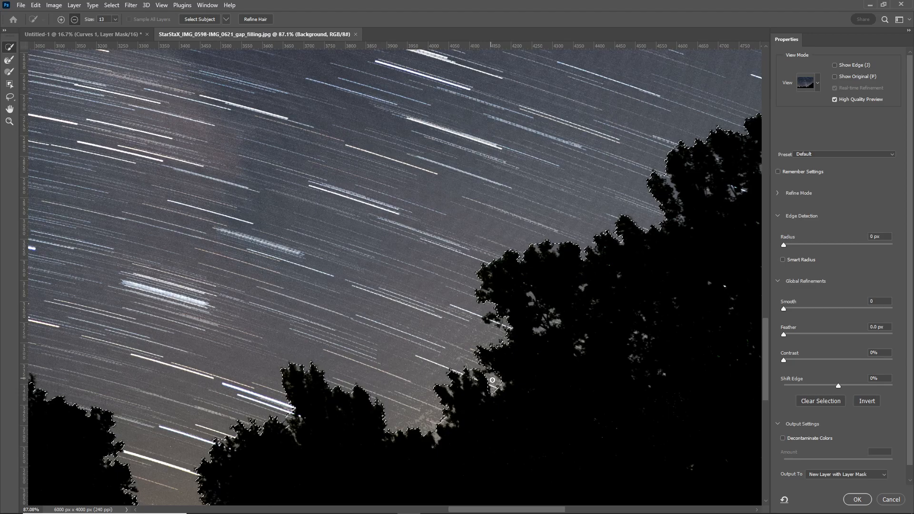
key(alt)
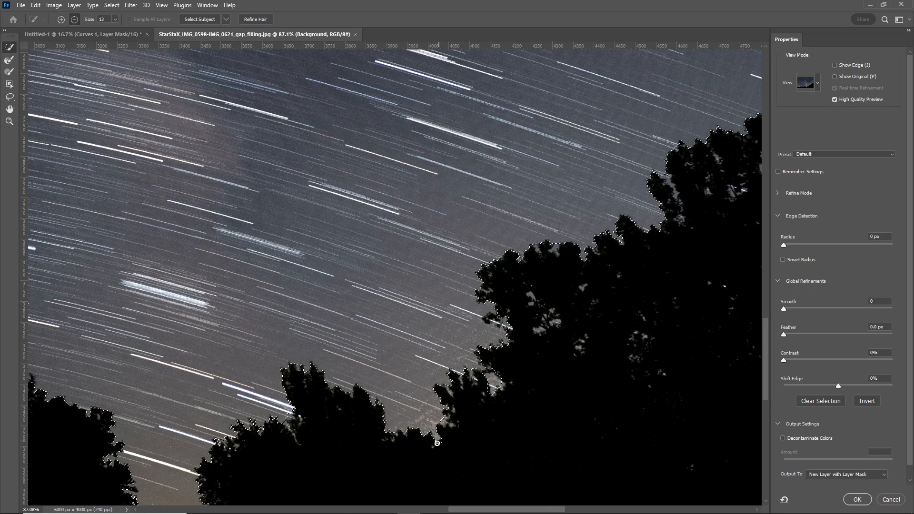
scroll(439, 442, down, 4)
scroll(310, 449, up, 4)
scroll(195, 481, up, 5)
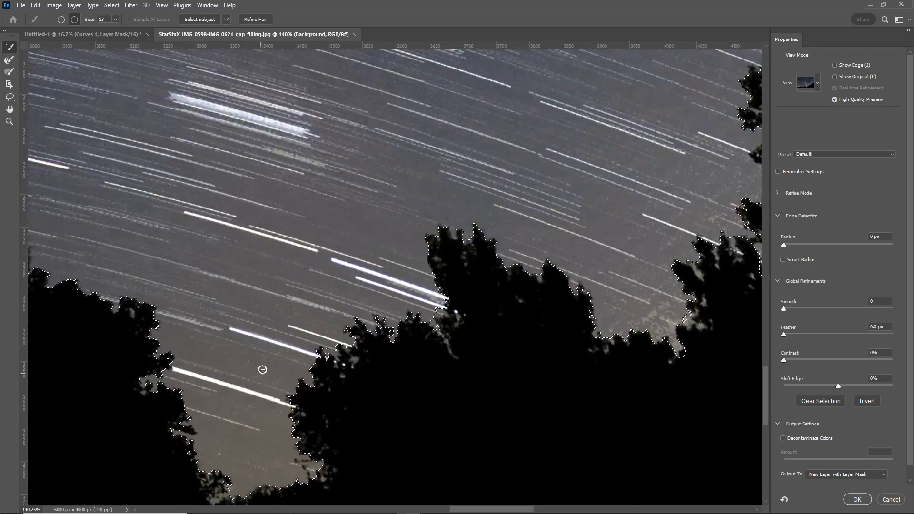
scroll(258, 382, down, 5)
scroll(258, 381, left, 4)
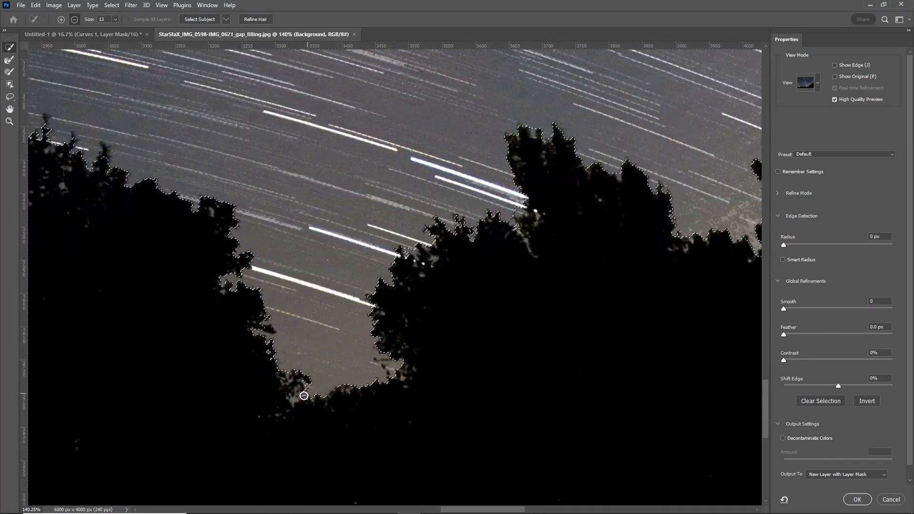
scroll(298, 393, down, 3)
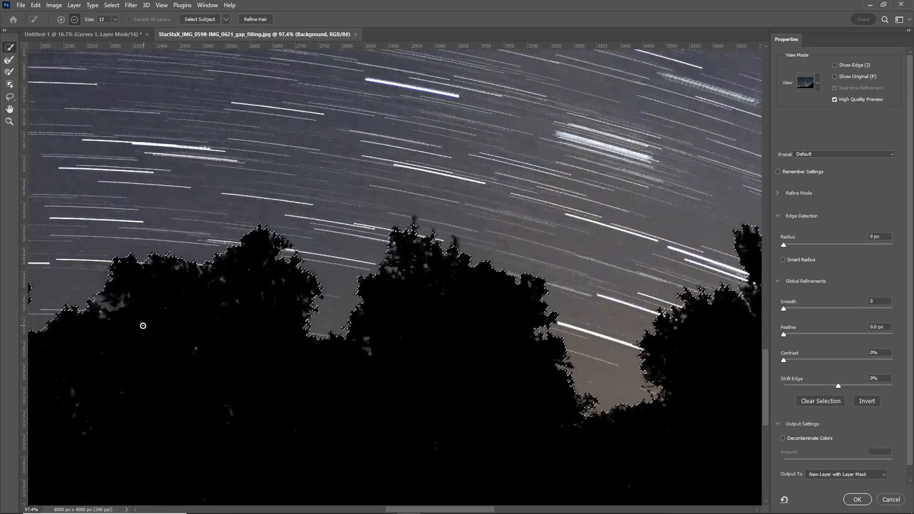
scroll(481, 309, down, 2)
scroll(452, 299, up, 4)
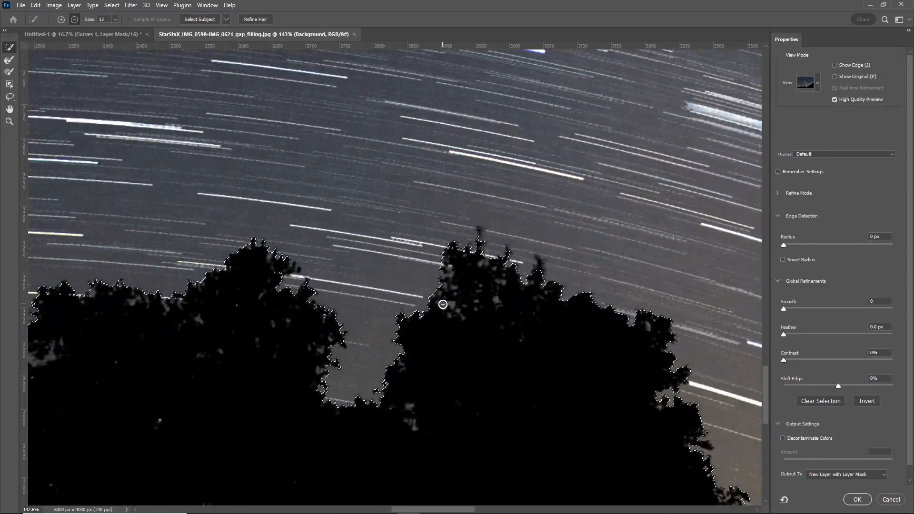
Refine the tree selection by brushing small patches of sky between the treetops out of it.
scroll(443, 304, down, 3)
scroll(493, 292, up, 3)
mouse_move(475, 300)
mouse_down()
mouse_move(493, 298)
mouse_move(466, 316)
mouse_up()
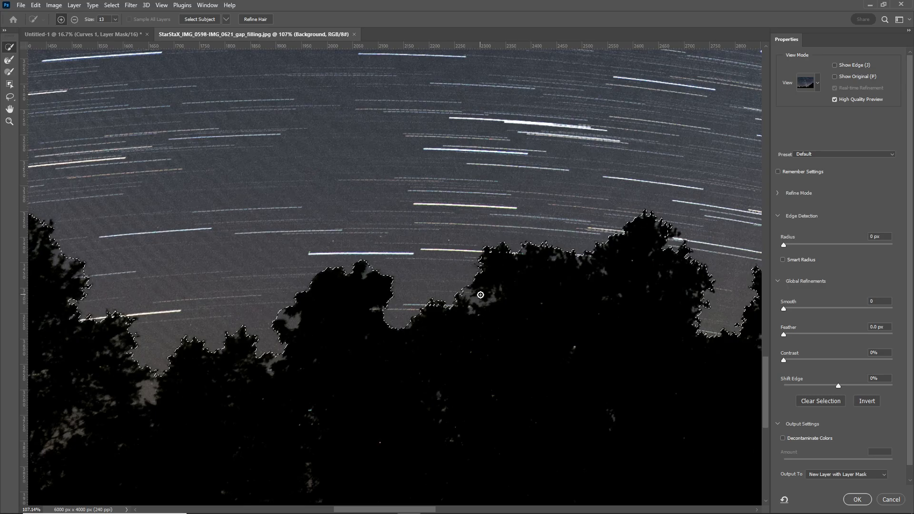
drag(464, 298, 478, 301)
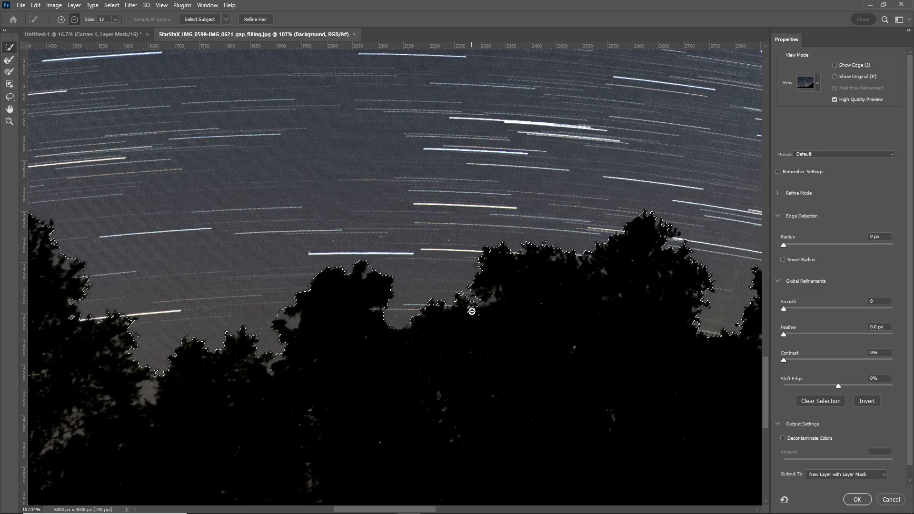
scroll(498, 335, down, 3)
scroll(498, 335, up, 3)
drag(394, 326, 391, 339)
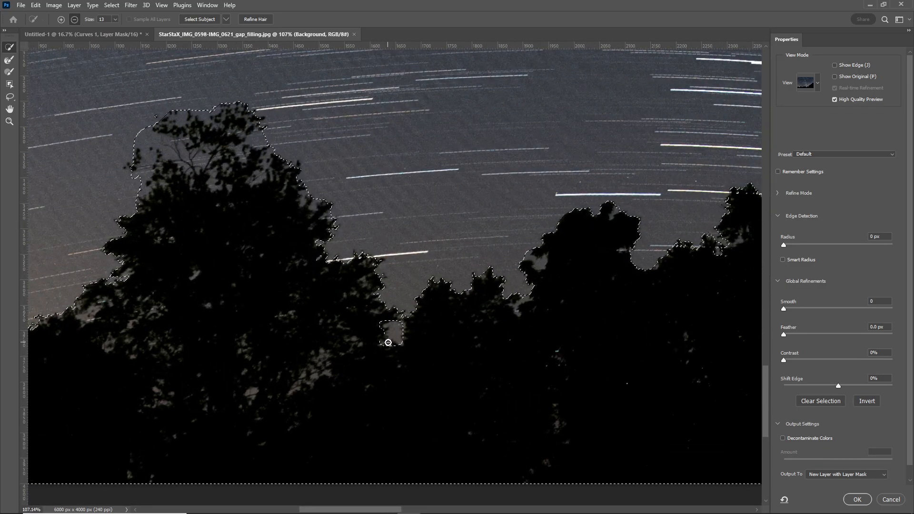
Feather the tree selection by 4.0 px and output it as a new layer with a layer mask.
scroll(274, 409, down, 6)
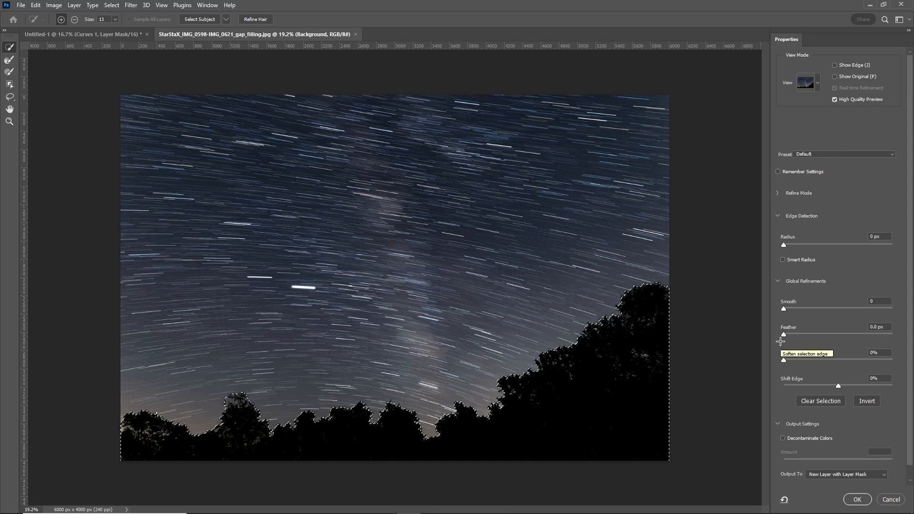
drag(783, 335, 807, 336)
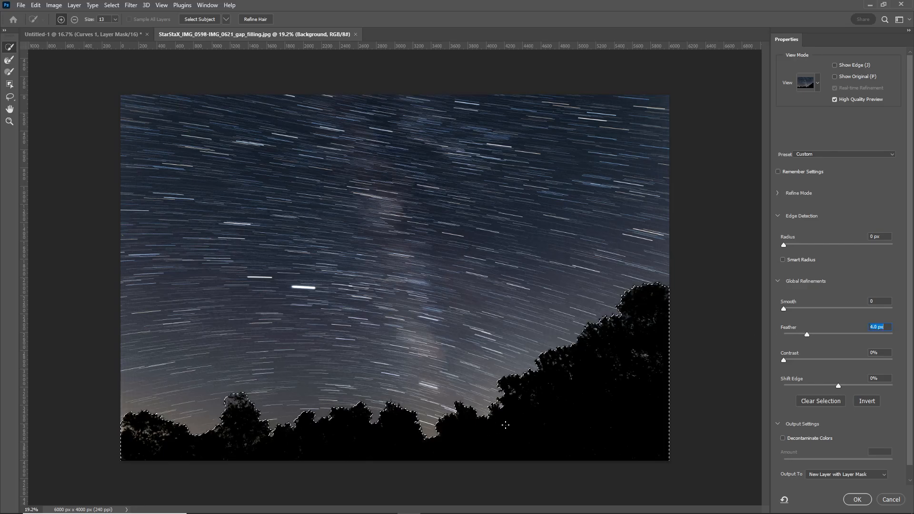
scroll(794, 410, down, 1)
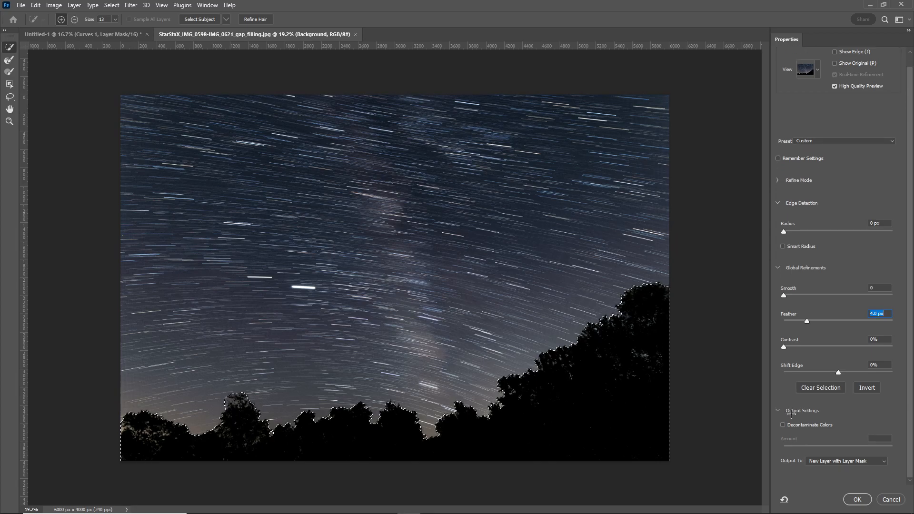
click(828, 461)
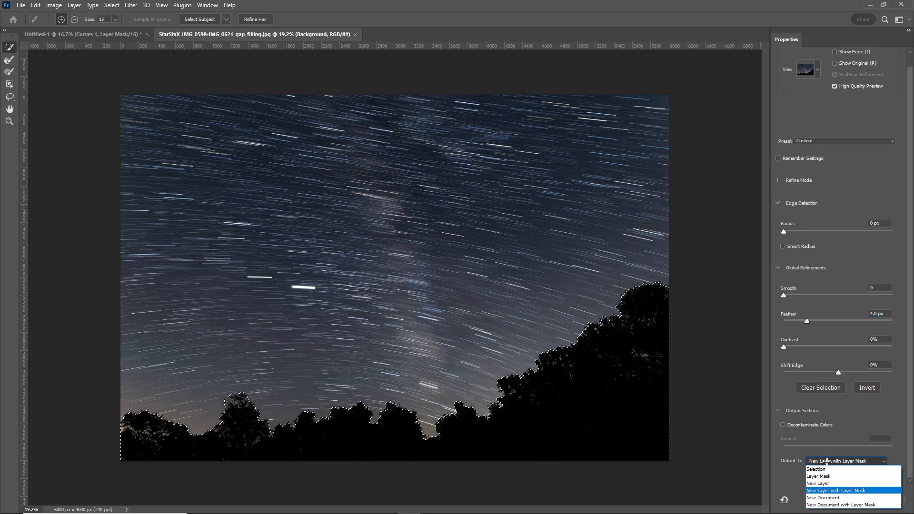
click(826, 467)
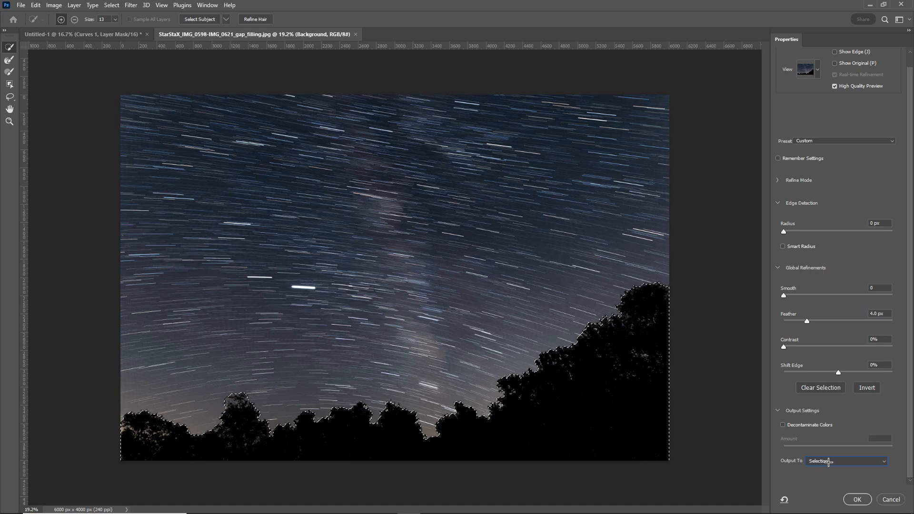
click(826, 462)
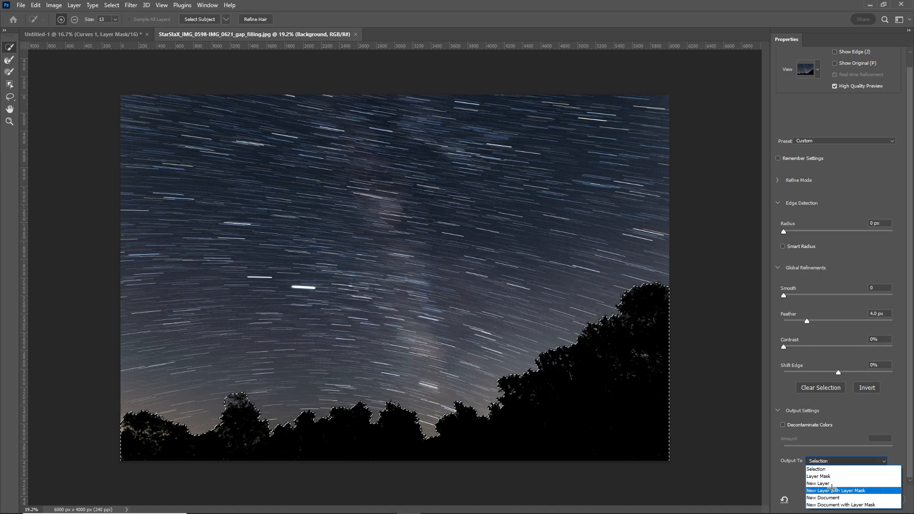
click(852, 490)
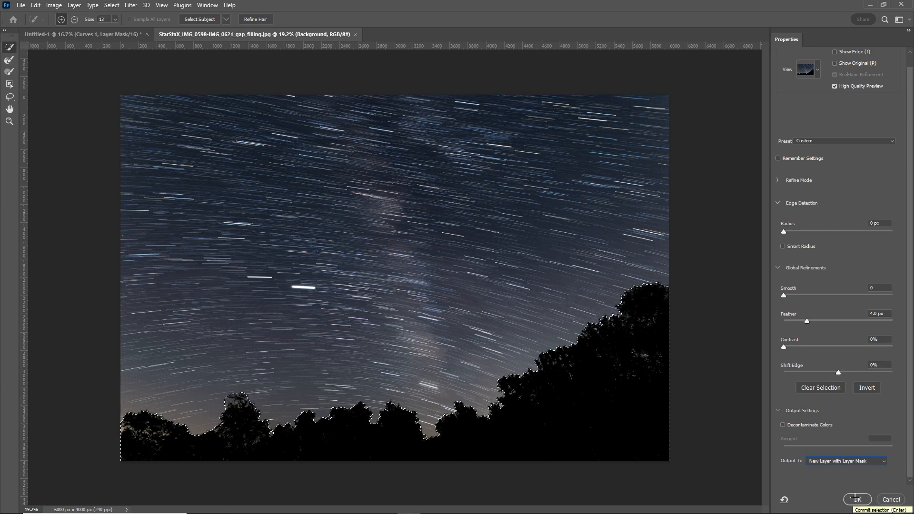
click(855, 498)
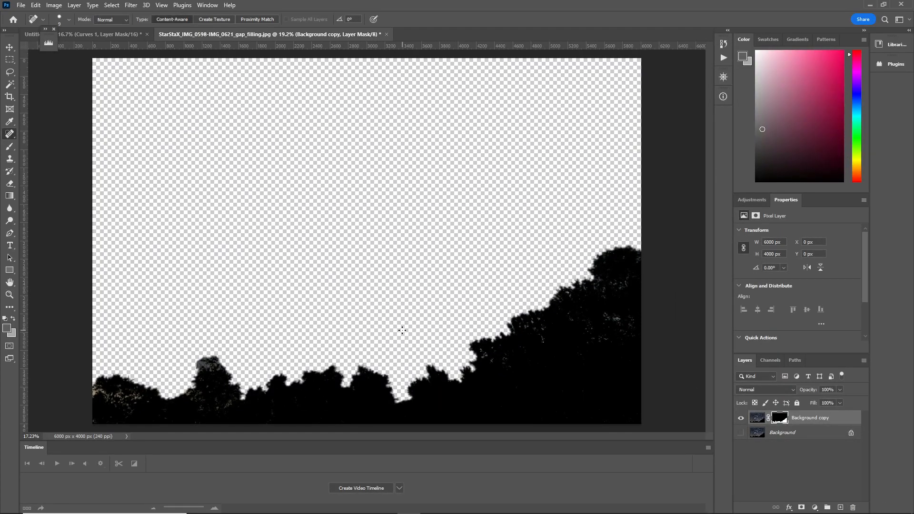
Make the original Background layer visible again beneath the masked tree layer.
scroll(405, 296, down, 3)
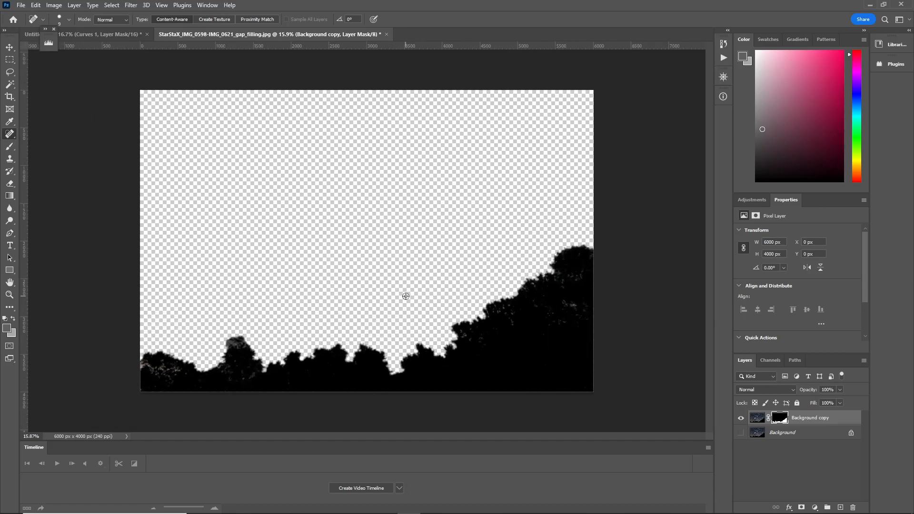
scroll(405, 296, up, 1)
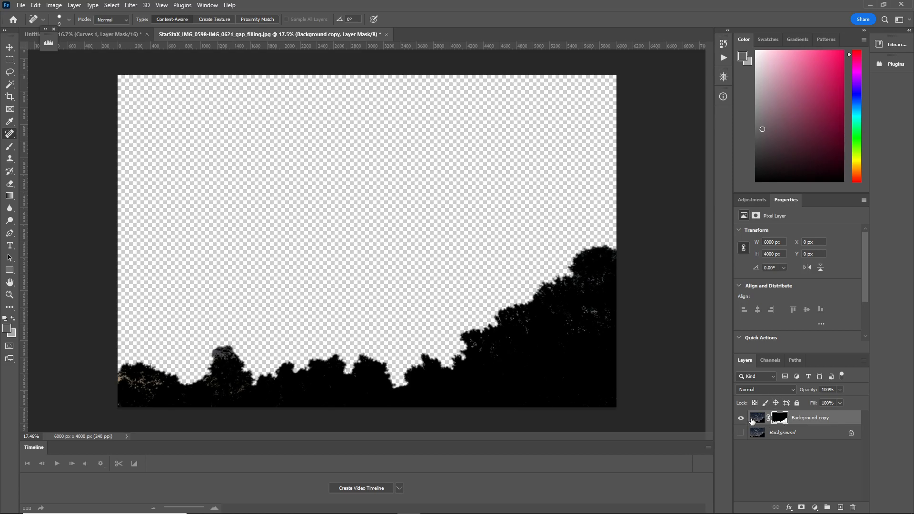
click(740, 432)
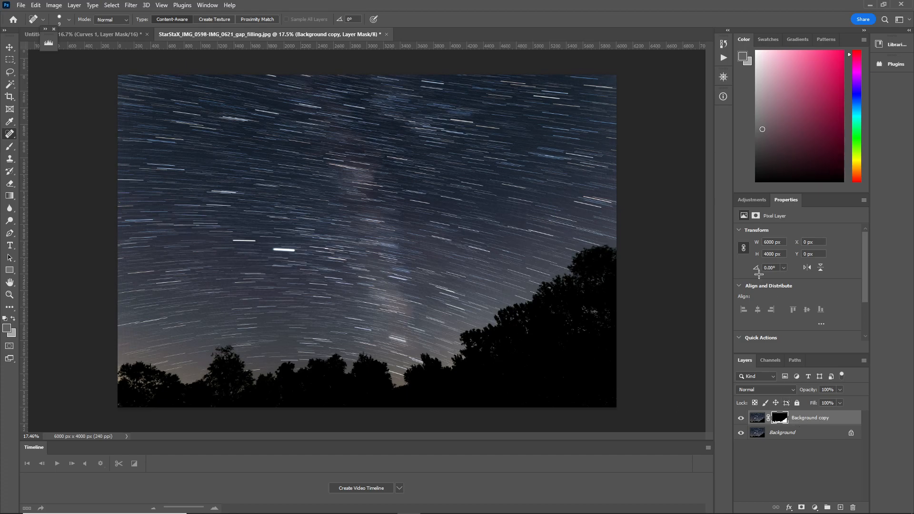
Add a Curves adjustment that strongly raises the darker midtones and clip it to the Background copy layer.
click(751, 200)
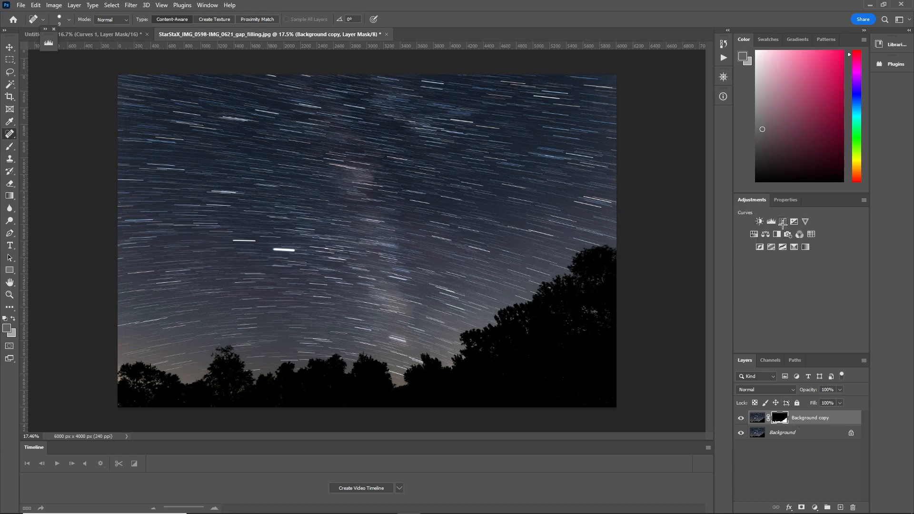
click(782, 221)
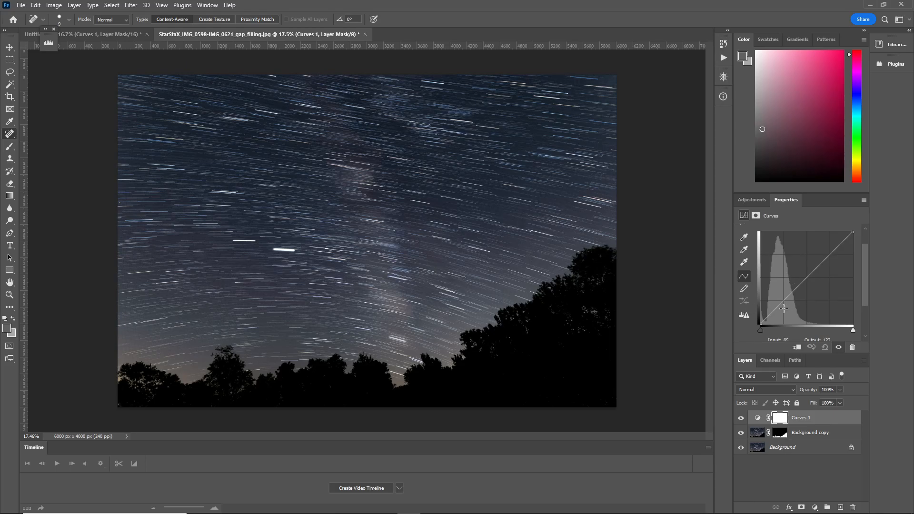
mouse_move(795, 288)
mouse_down()
mouse_move(783, 267)
mouse_move(797, 288)
mouse_move(785, 275)
mouse_up()
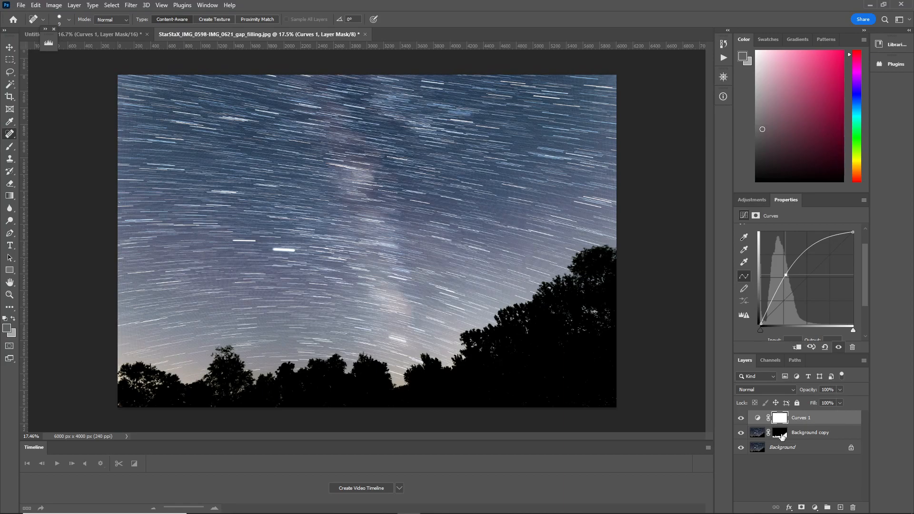
click(799, 348)
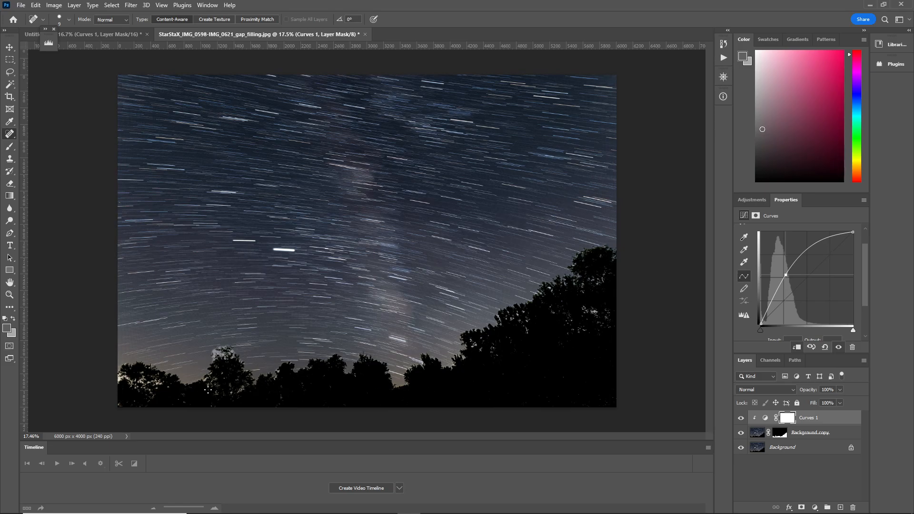
Try an extreme brightening curve on the masked trees, then pull the curve back to a straight diagonal.
drag(783, 275, 759, 250)
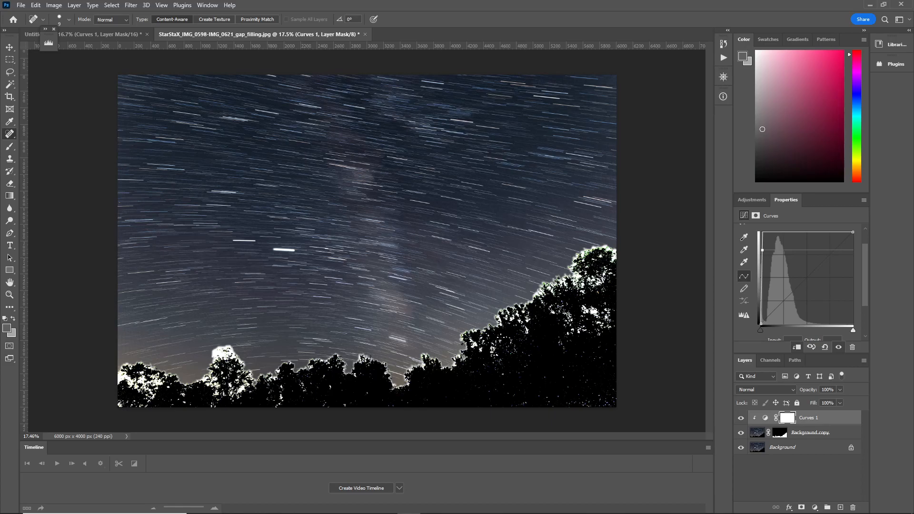
drag(764, 251, 798, 284)
Delete the Curves 1 adjustment layer above the Background copy.
click(804, 433)
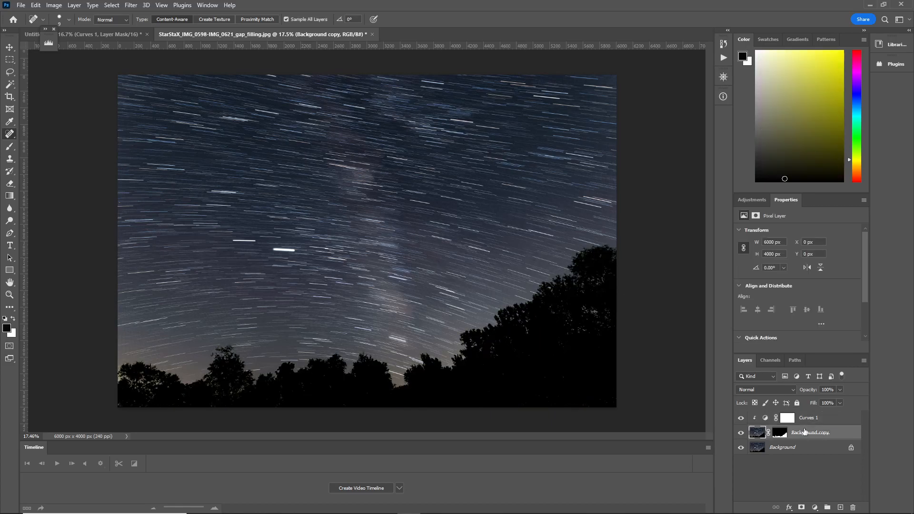
click(804, 419)
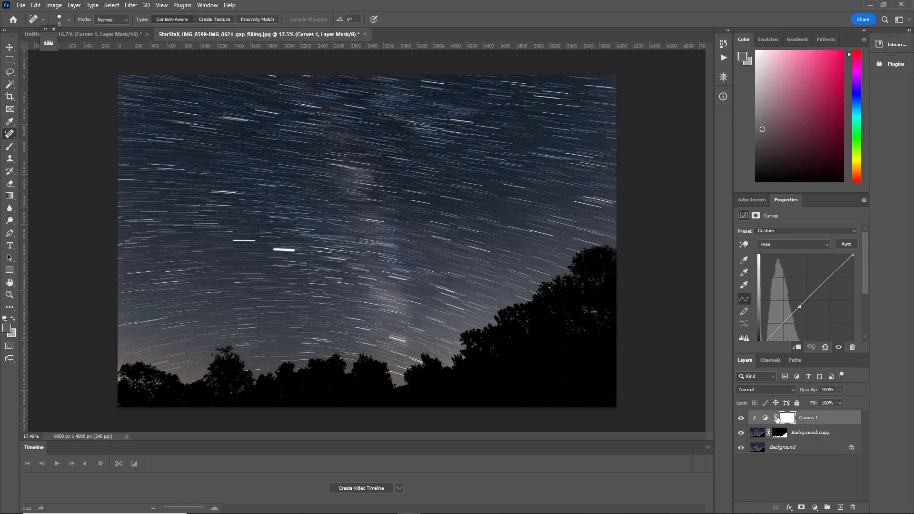
click(808, 421)
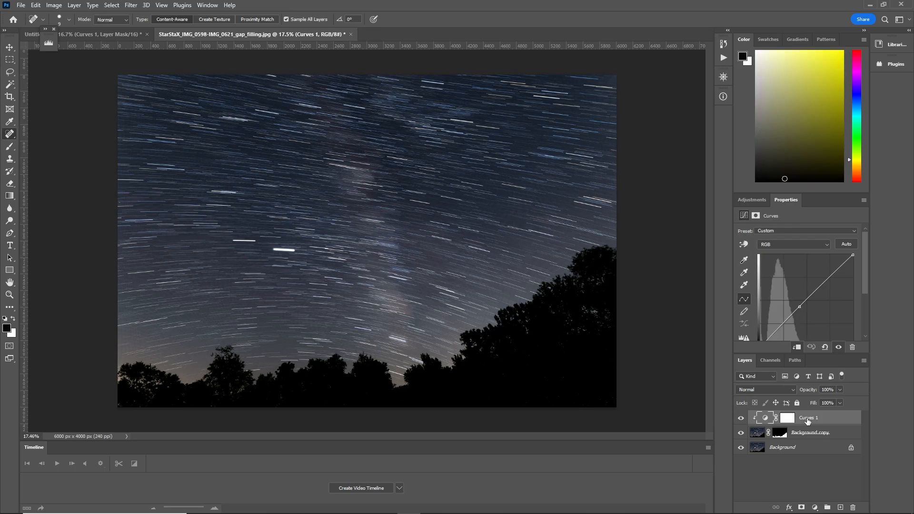
key(Delete)
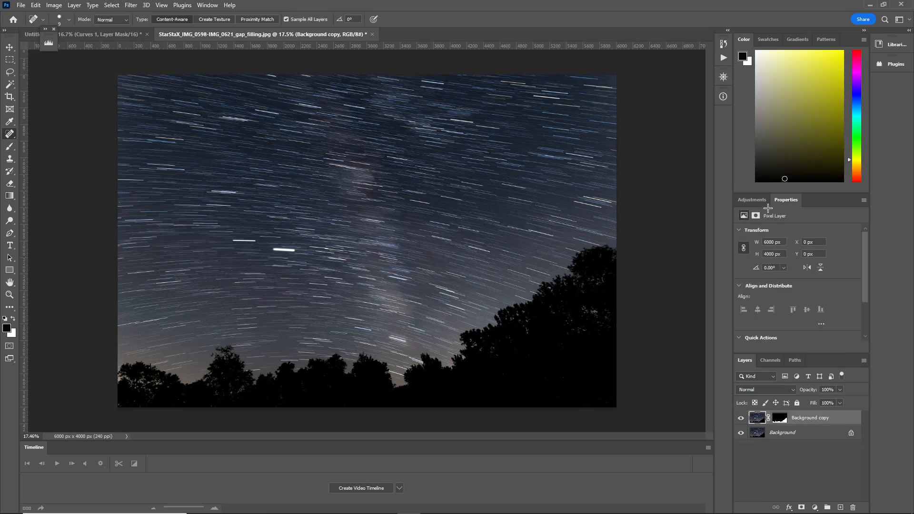
Add a Hue/Saturation adjustment clipped to the Background copy layer and set its saturation to -100.
click(753, 200)
click(757, 236)
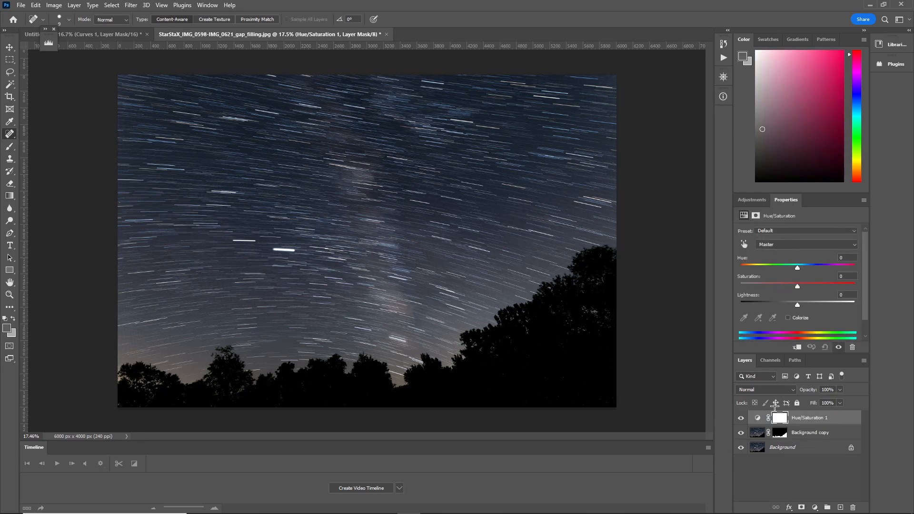
click(796, 346)
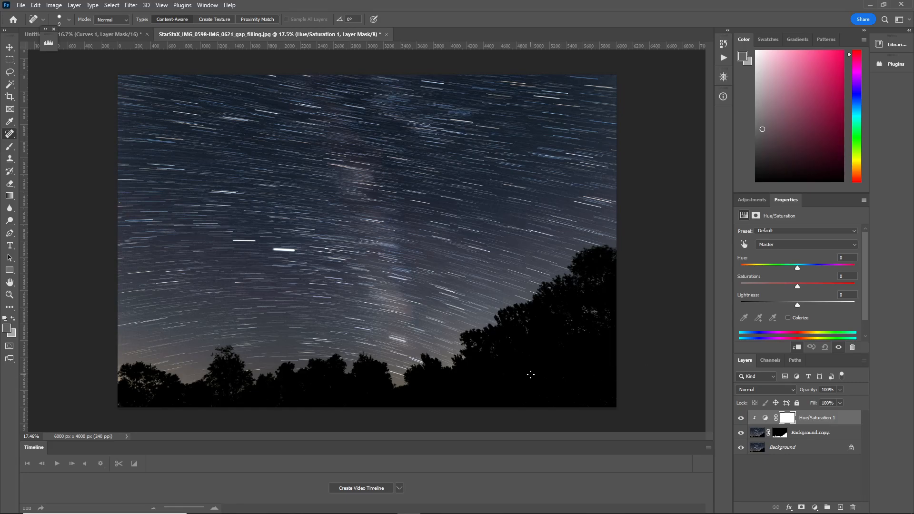
scroll(532, 374, up, 5)
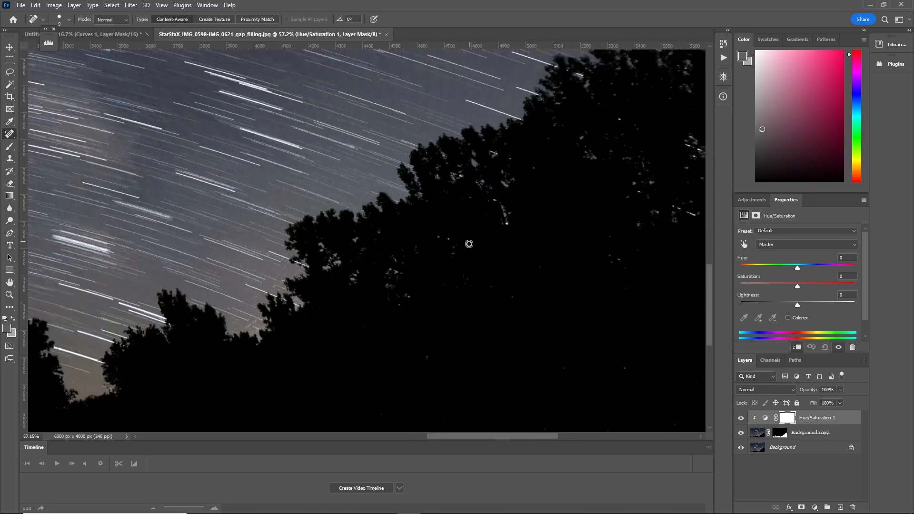
scroll(551, 284, down, 3)
scroll(204, 364, up, 6)
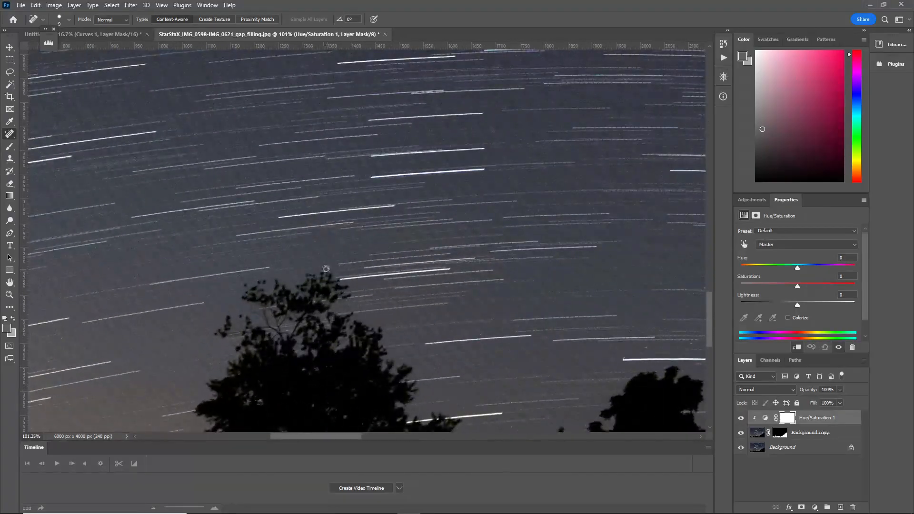
scroll(321, 273, down, 6)
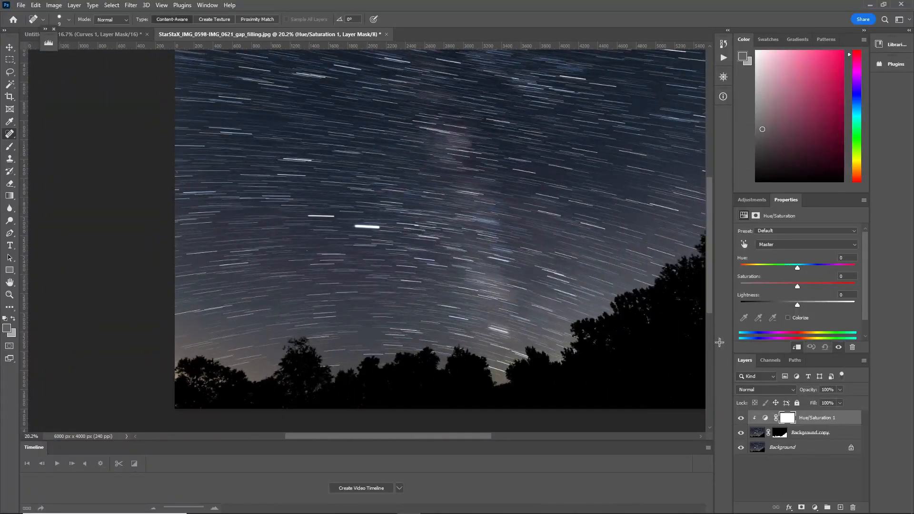
scroll(374, 379, up, 5)
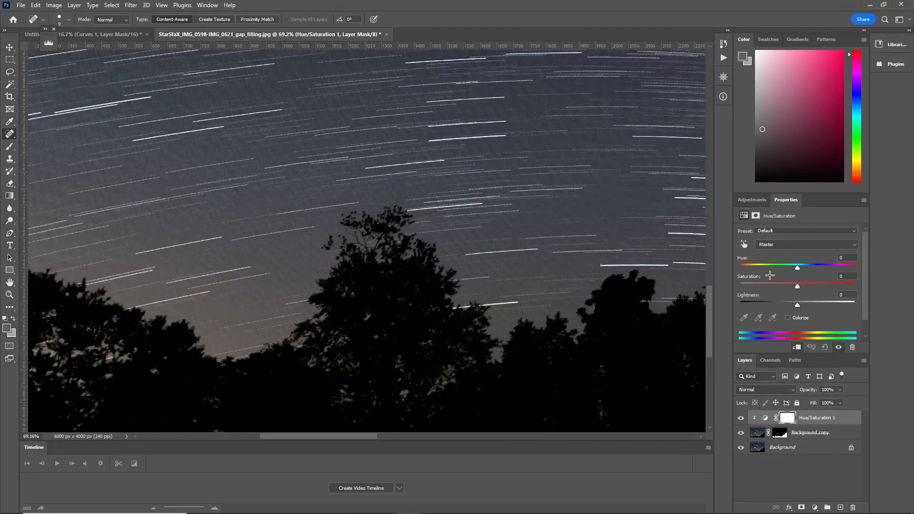
drag(796, 287, 718, 290)
Check the desaturated gaps in the trees, try raising the saturation again, and undo that change.
scroll(629, 316, down, 3)
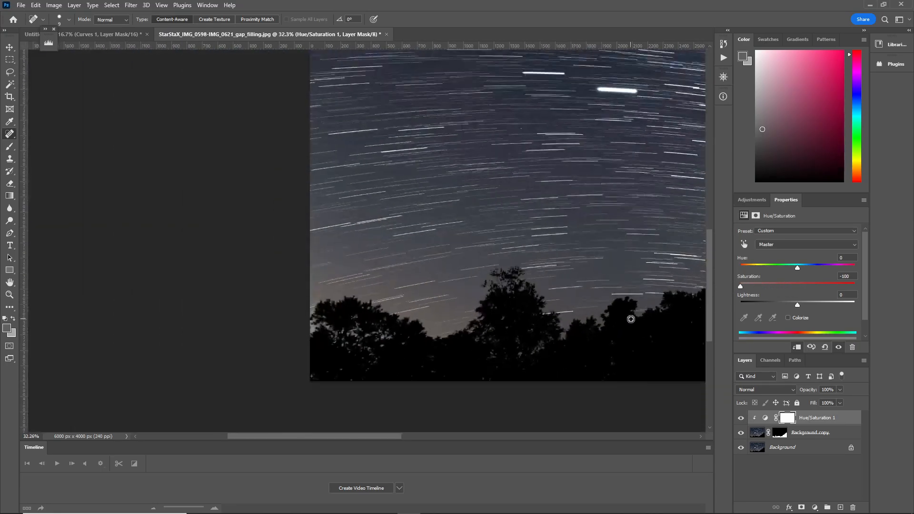
scroll(314, 333, up, 2)
scroll(297, 311, up, 2)
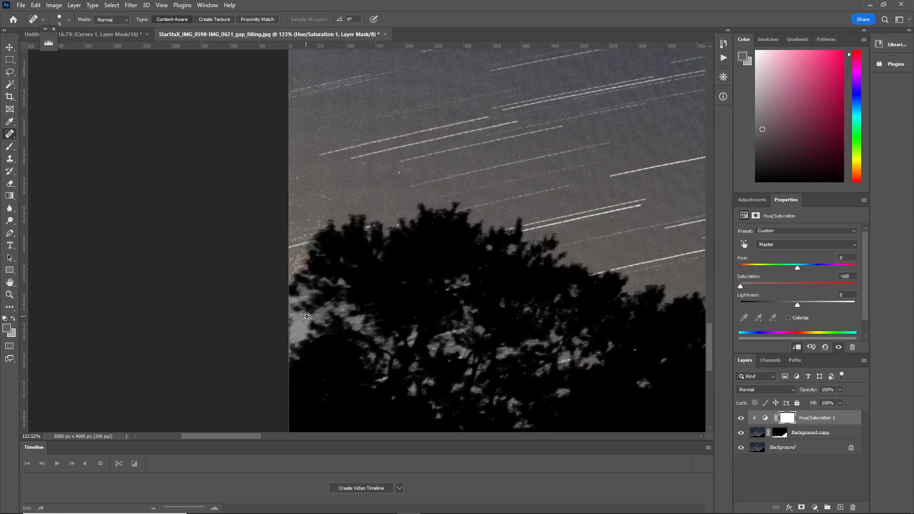
scroll(302, 316, down, 6)
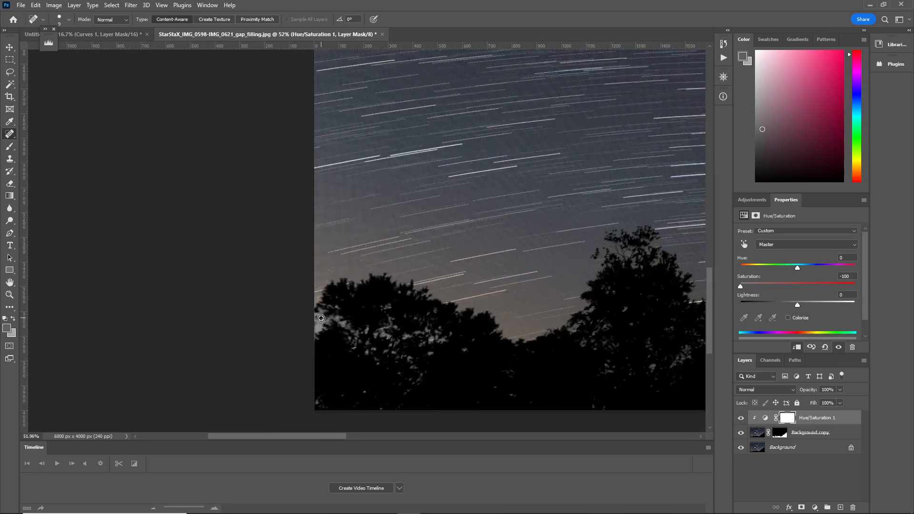
scroll(304, 317, up, 1)
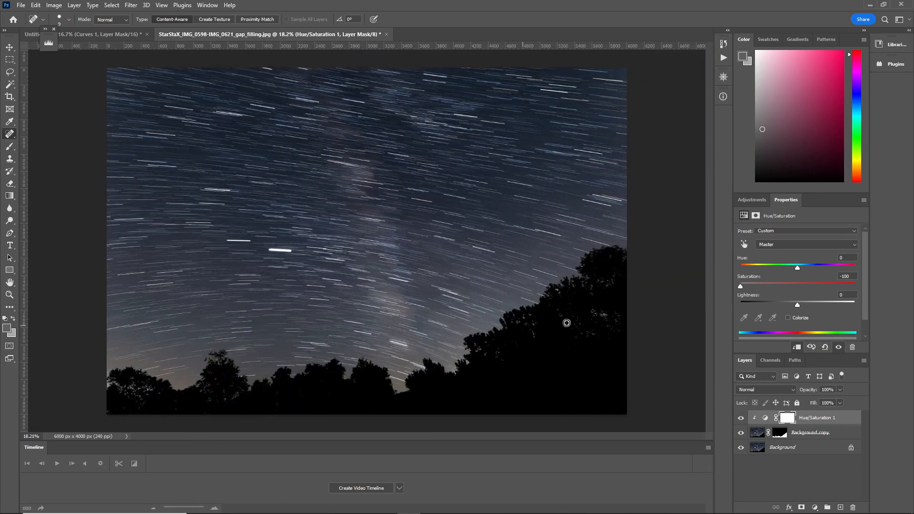
drag(740, 286, 803, 286)
key(ctrl+z)
click(112, 6)
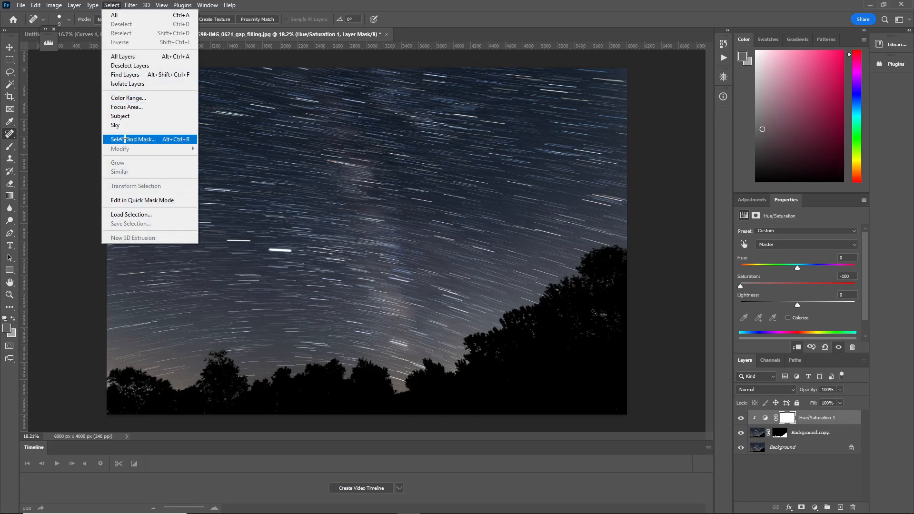
click(125, 139)
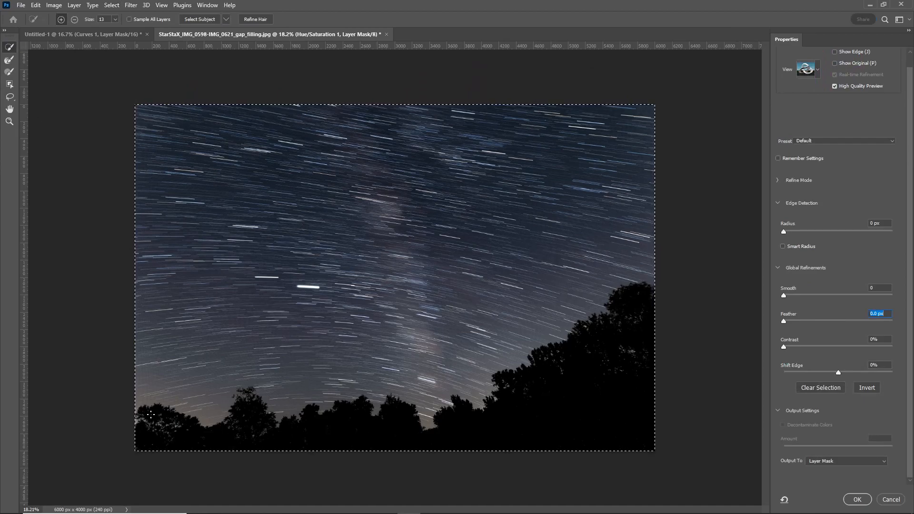
drag(147, 413, 151, 415)
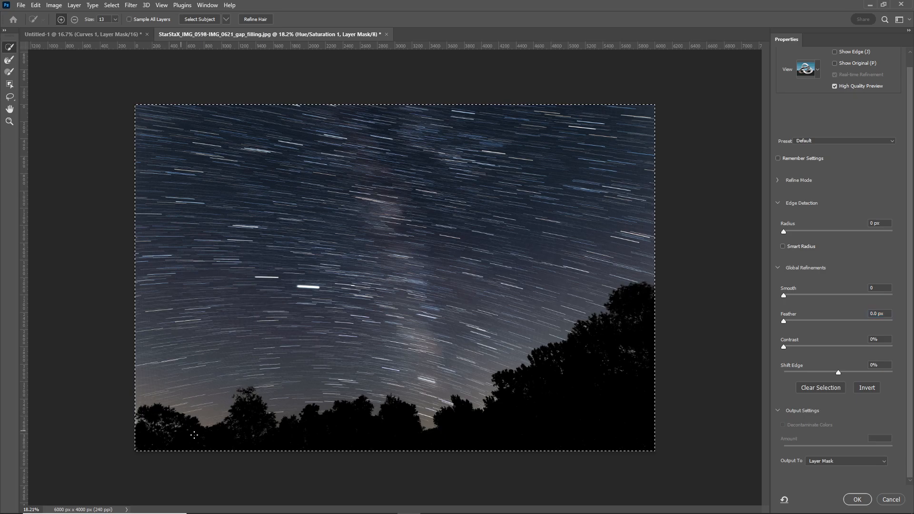
click(890, 499)
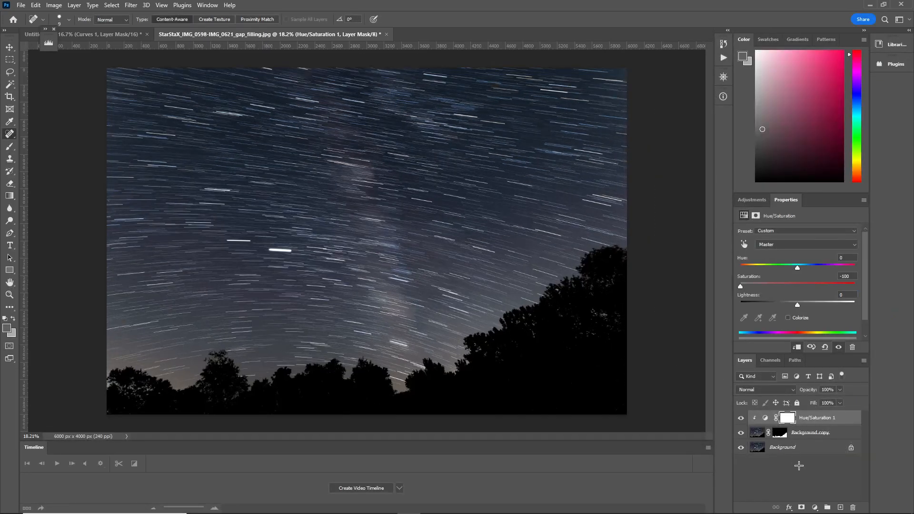
Add a new blank layer above the Hue/Saturation adjustment and hide the Timeline.
click(840, 507)
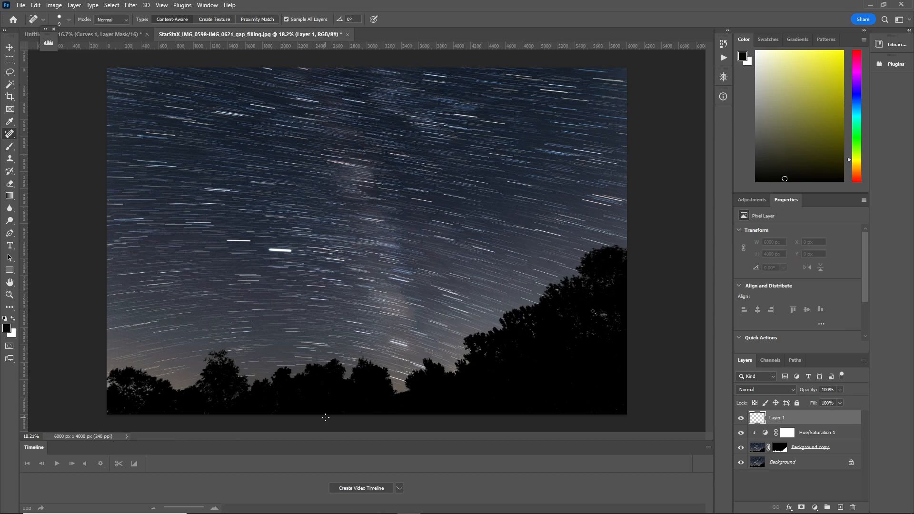
click(208, 6)
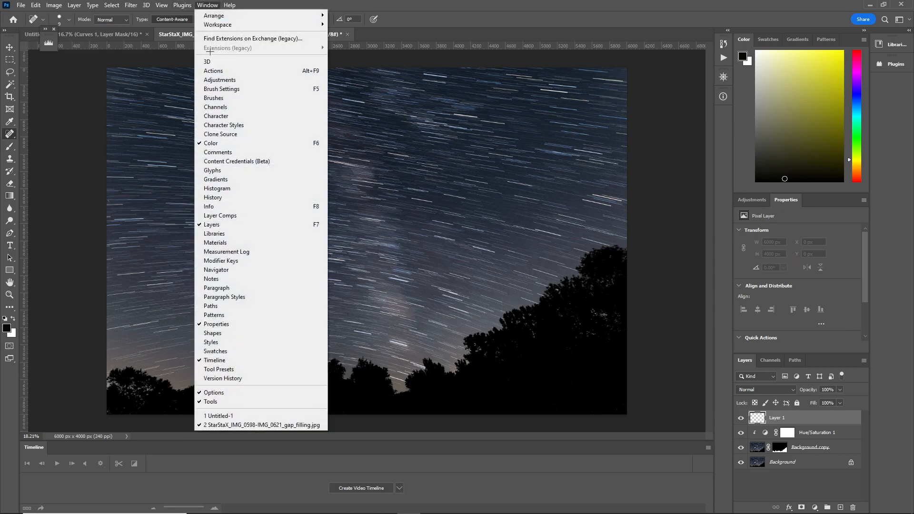
click(239, 360)
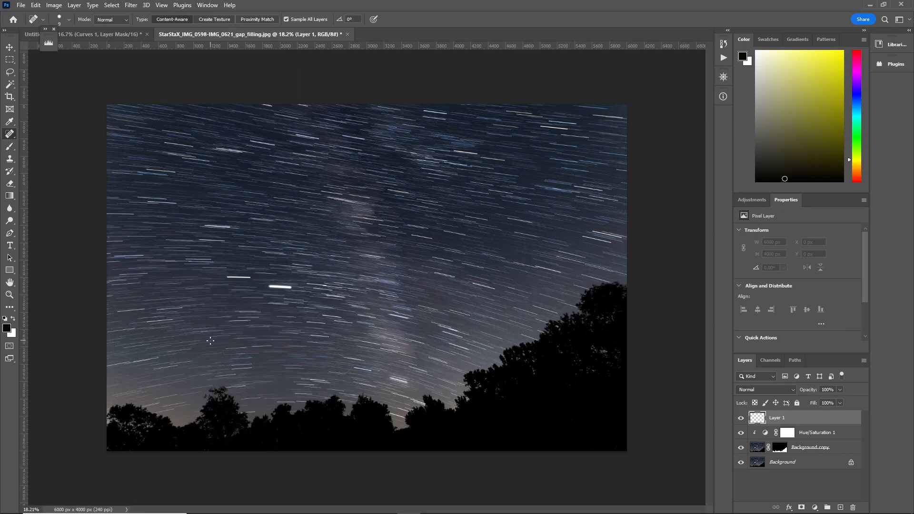
Try to brush a selection of the tree line in Select and Mask from the new blank layer.
click(111, 5)
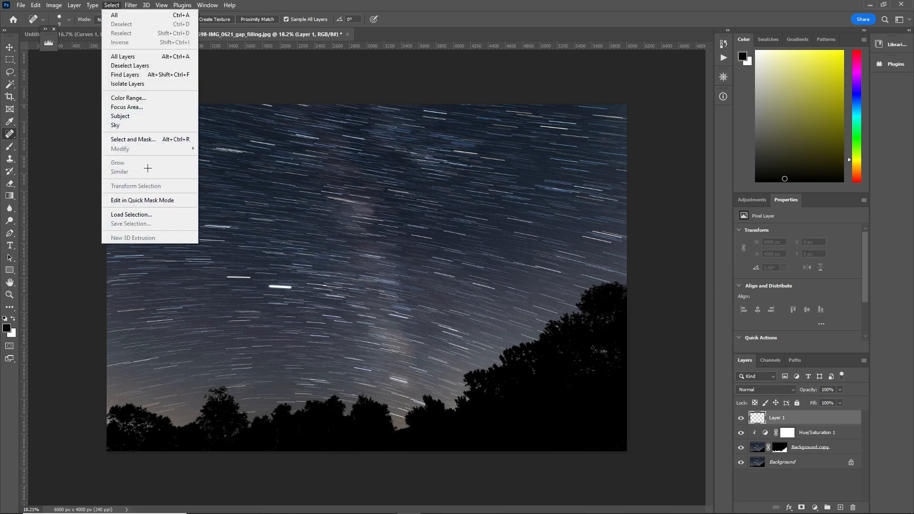
click(145, 141)
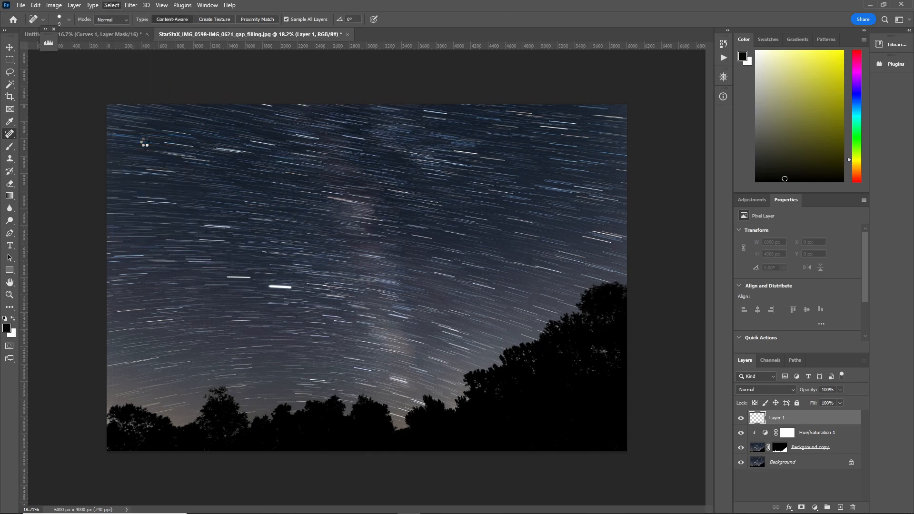
key(alt)
mouse_move(144, 414)
mouse_down()
mouse_move(176, 435)
mouse_move(185, 428)
mouse_move(140, 406)
mouse_move(169, 417)
mouse_up()
drag(498, 426, 616, 408)
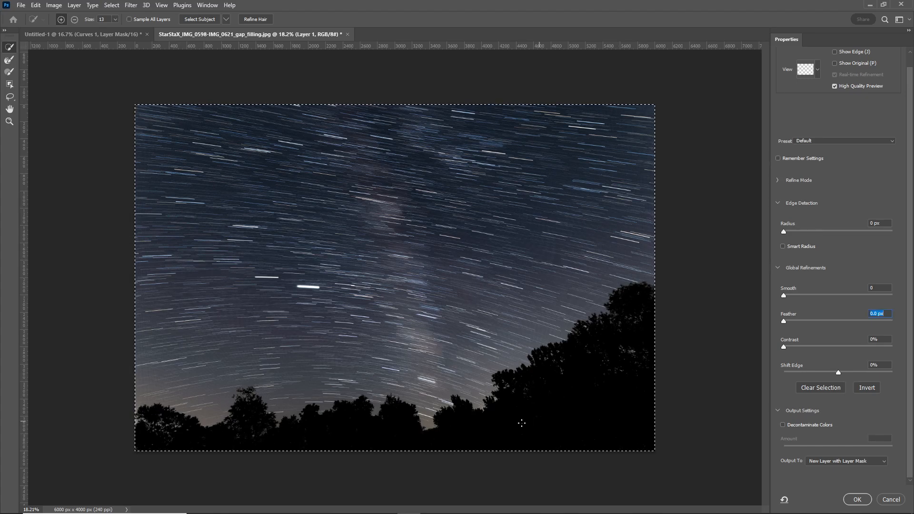
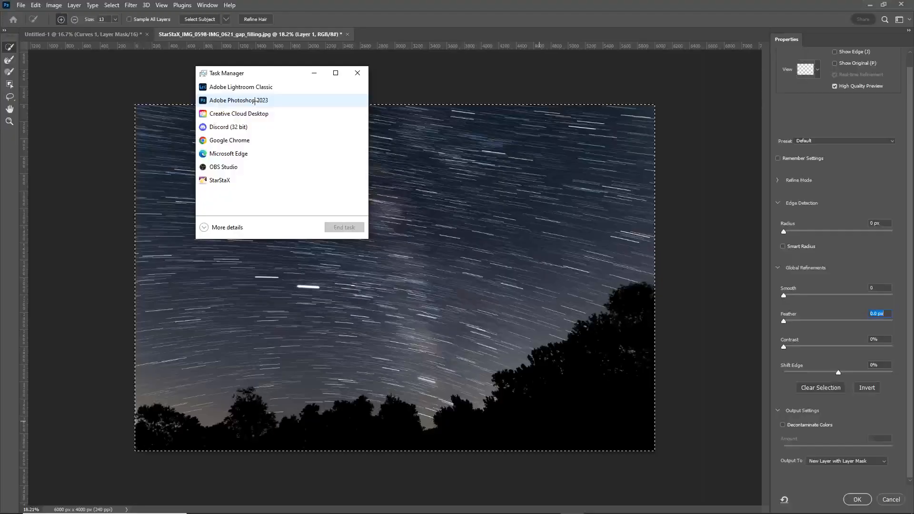
End the Adobe Photoshop 2023 task in Task Manager.
right_click(255, 101)
click(285, 117)
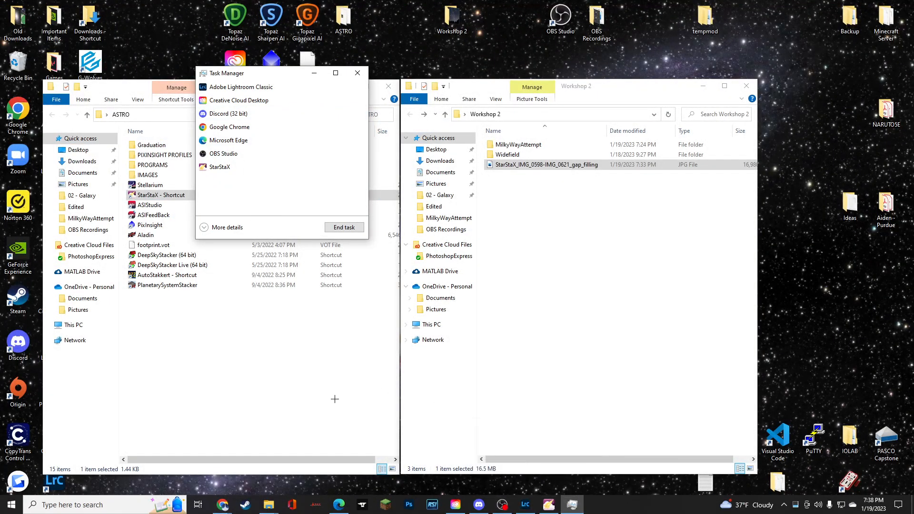
right_click(518, 163)
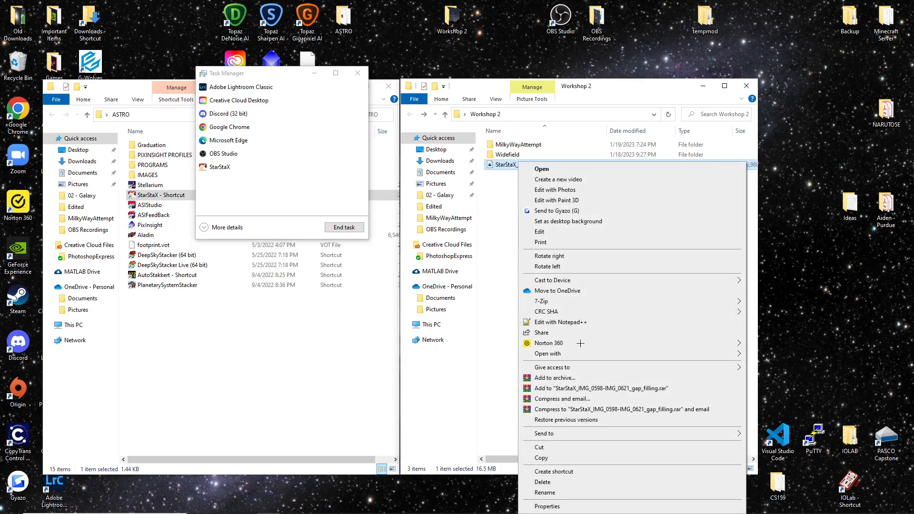
mouse_move(566, 352)
click(775, 355)
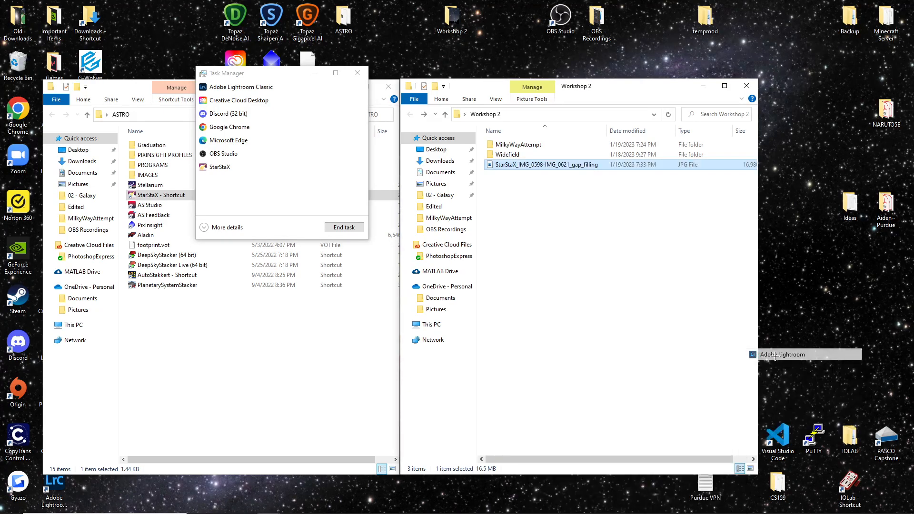
Open StarStaX_IMG_0598-IMG_0621_gap_filling from the Workshop 2 folder with Photoshop and close the Lightroom window.
right_click(541, 164)
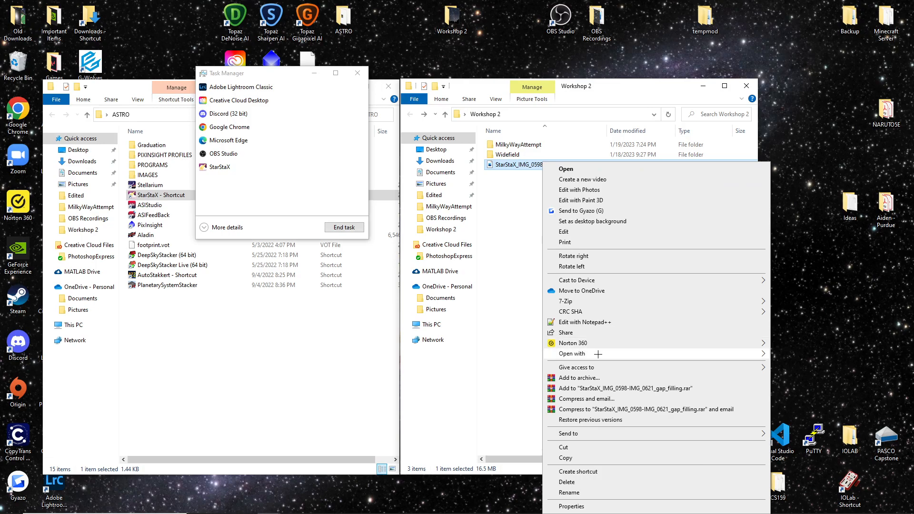
mouse_move(661, 354)
click(813, 365)
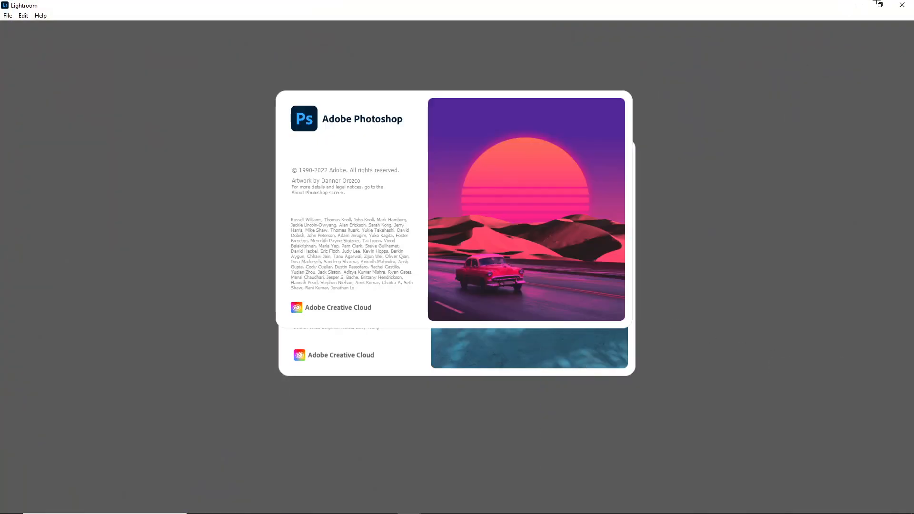
right_click(526, 505)
click(510, 485)
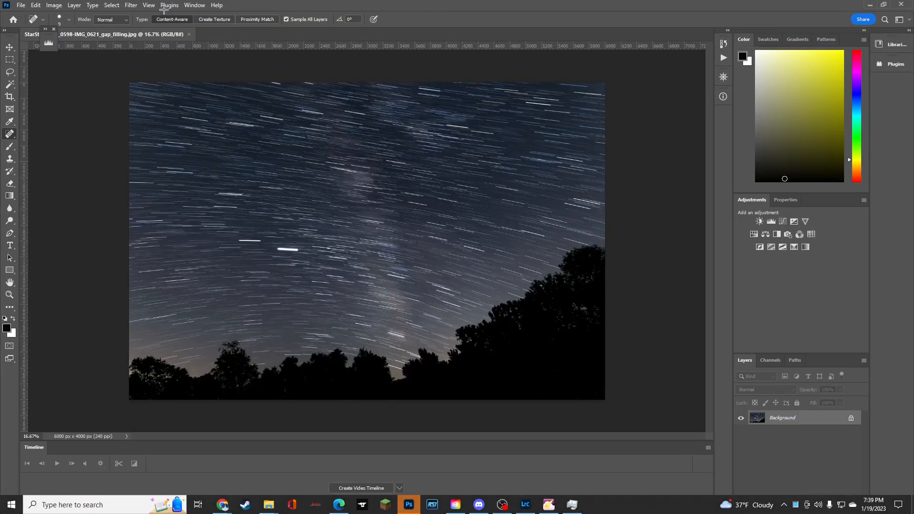
Hide the Timeline and brush a selection over the whole tree line, including the tall tree's crown, in Select and Mask.
click(194, 5)
click(200, 360)
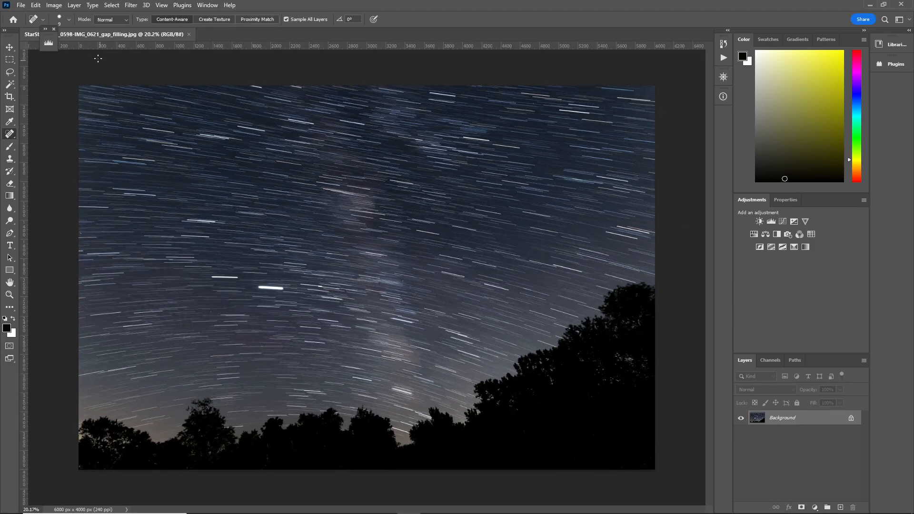
click(111, 5)
click(139, 139)
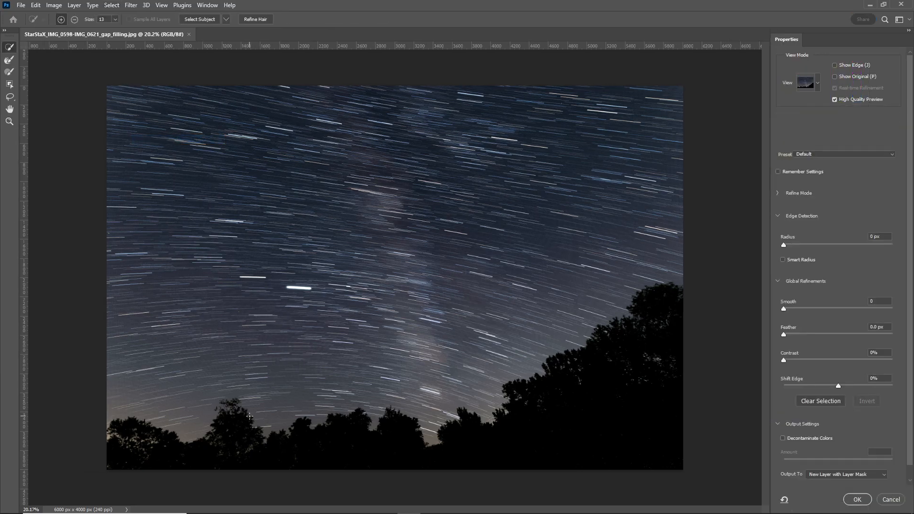
mouse_move(111, 427)
mouse_down()
mouse_move(182, 454)
mouse_move(246, 458)
mouse_move(498, 456)
mouse_move(620, 432)
mouse_up()
drag(233, 414, 231, 402)
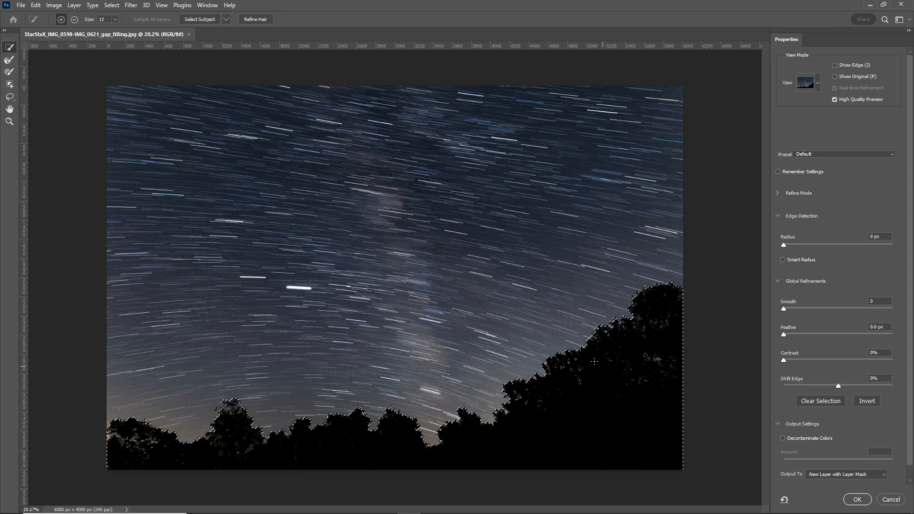
Invert the tree selection, feather it 4.2 px, output it as a new layer with layer mask, and show the Background layer.
click(112, 6)
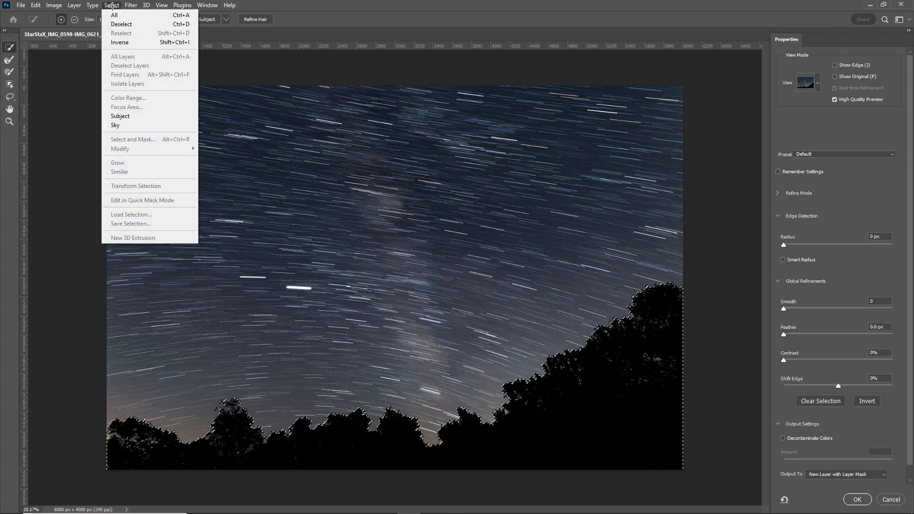
click(120, 42)
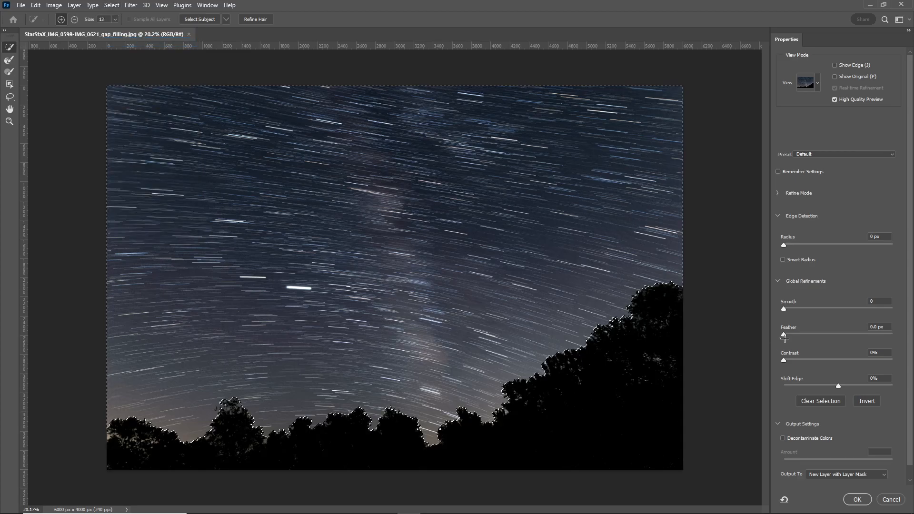
drag(783, 335, 808, 335)
click(112, 5)
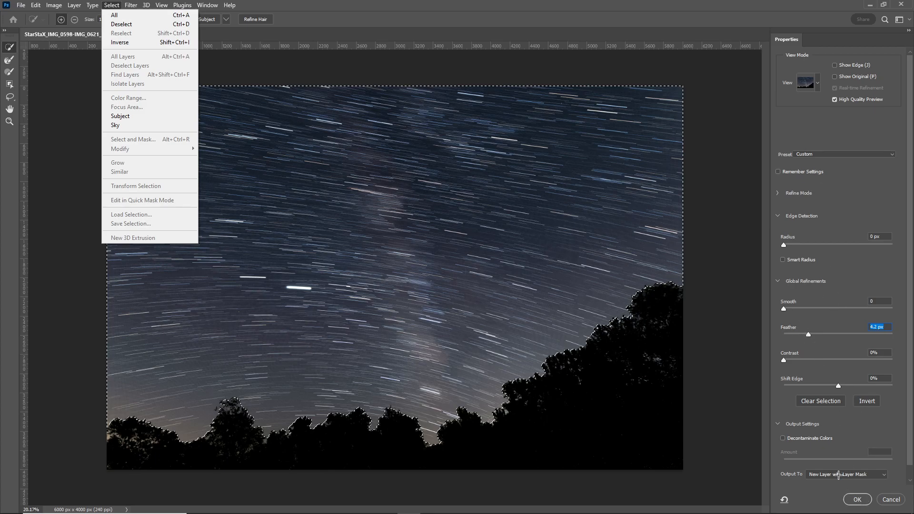
click(856, 498)
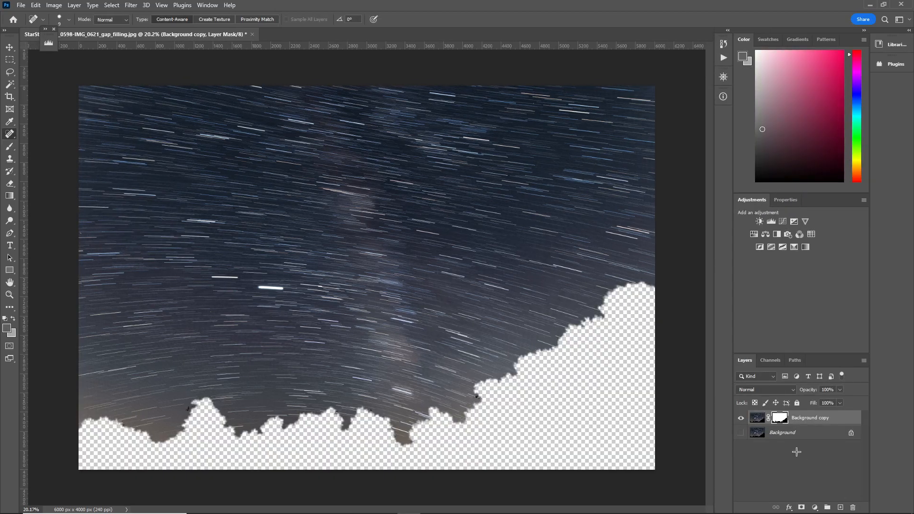
click(740, 432)
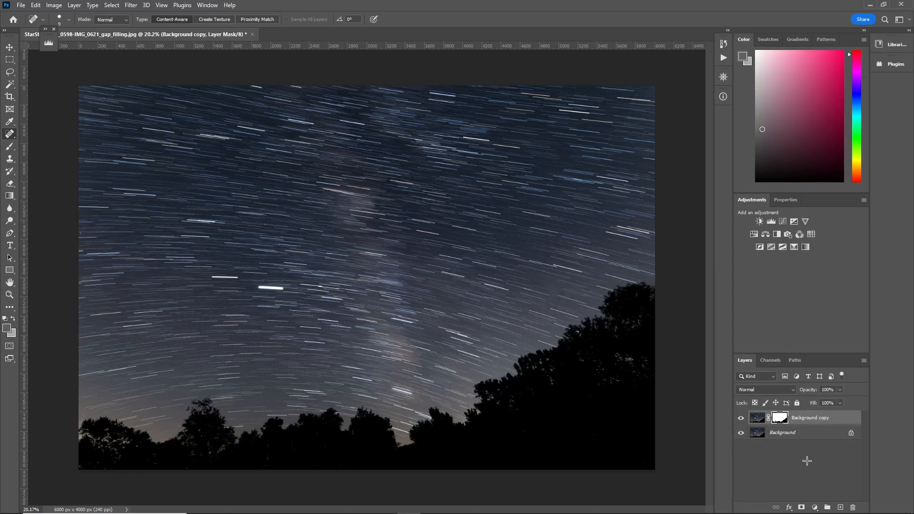
Add a Curves adjustment clipped to the masked sky layer and shape a gentle S-curve that lifts the highlights.
click(782, 221)
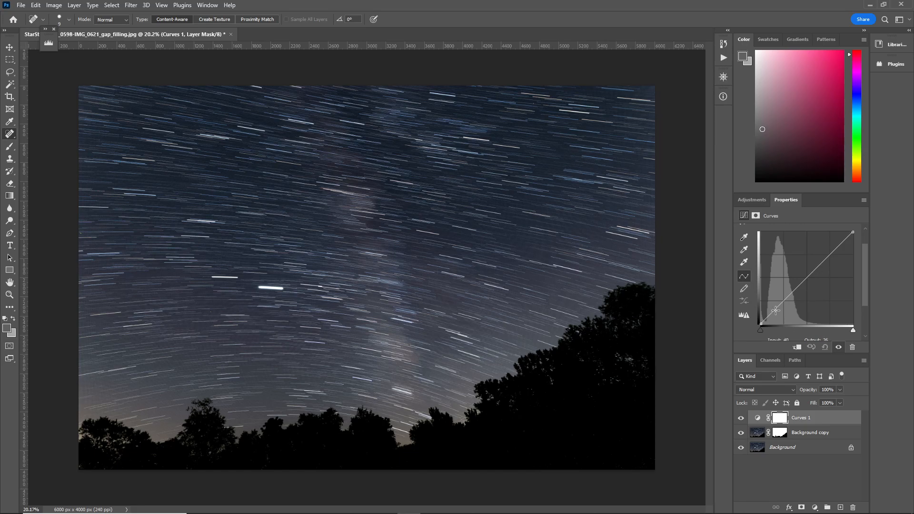
click(798, 347)
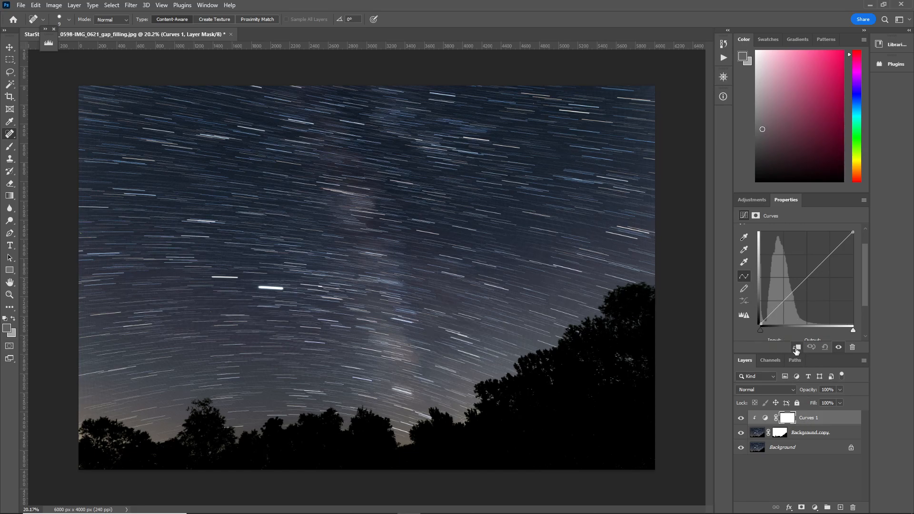
drag(780, 303, 781, 298)
drag(812, 269, 813, 266)
drag(781, 297, 791, 299)
scroll(495, 285, down, 3)
scroll(494, 286, up, 3)
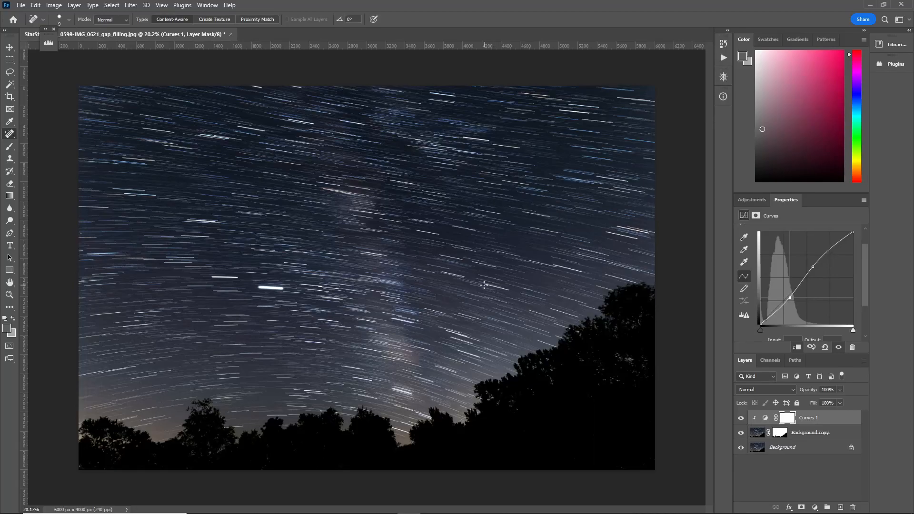
Examine the star trails up close across the sky for stray streaks, hot pixels and other blemishes.
scroll(384, 251, up, 5)
scroll(342, 195, down, 5)
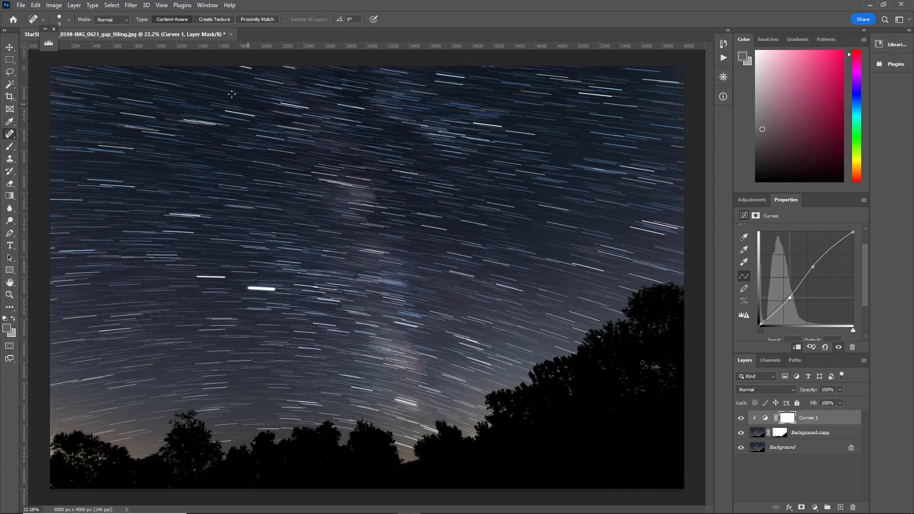
click(814, 419)
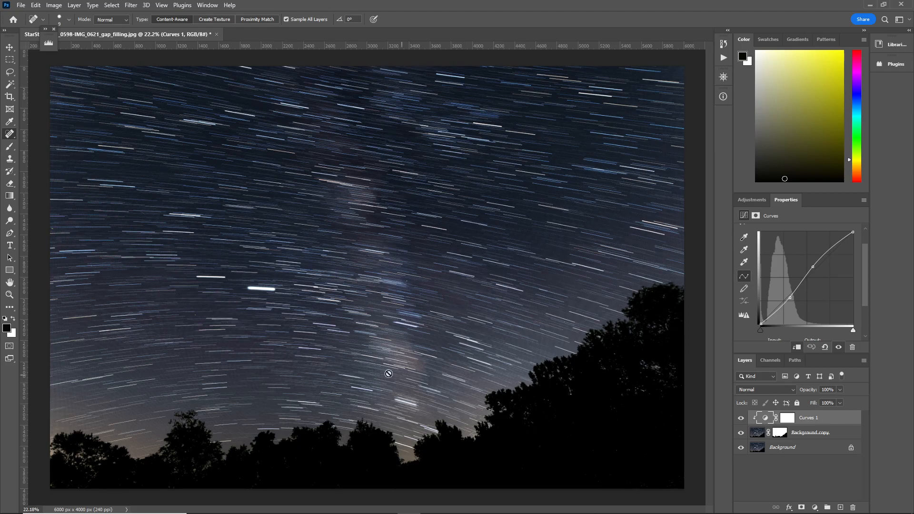
scroll(186, 331, up, 3)
scroll(185, 331, up, 6)
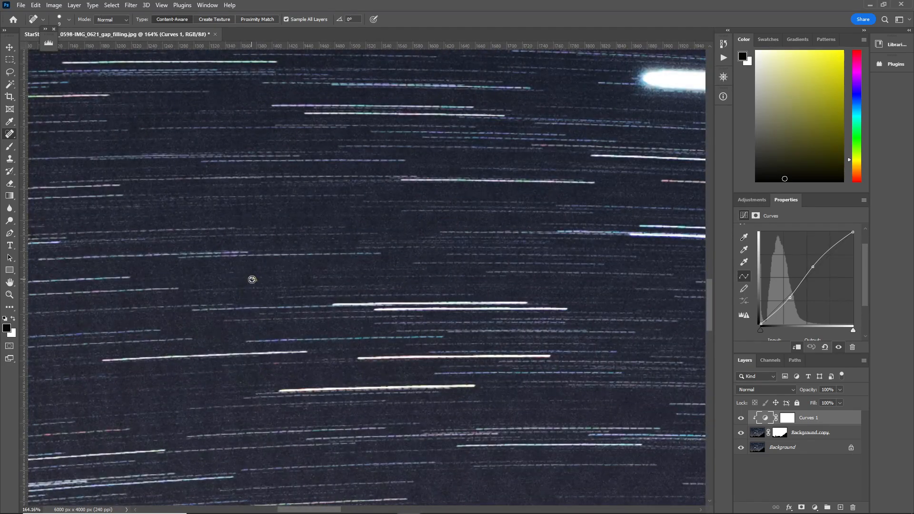
scroll(389, 247, down, 2)
scroll(143, 319, down, 3)
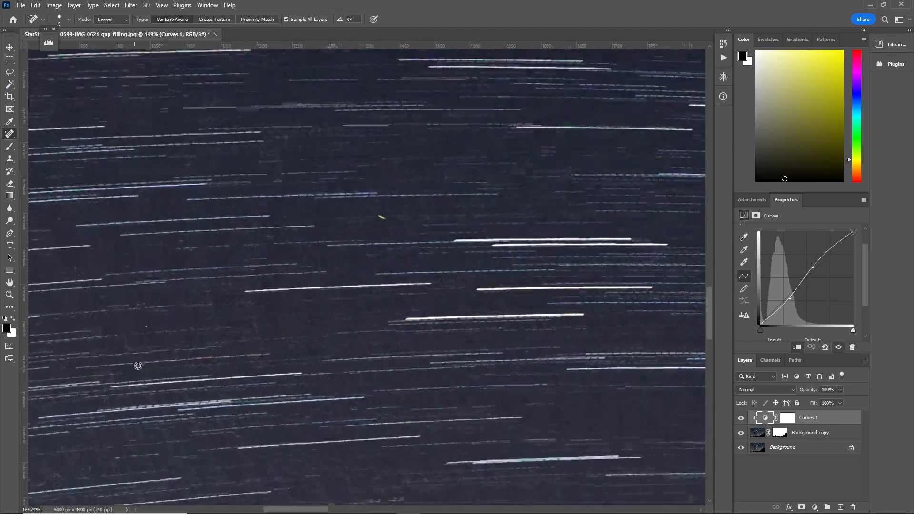
scroll(154, 344, down, 3)
scroll(571, 209, up, 4)
scroll(448, 297, down, 2)
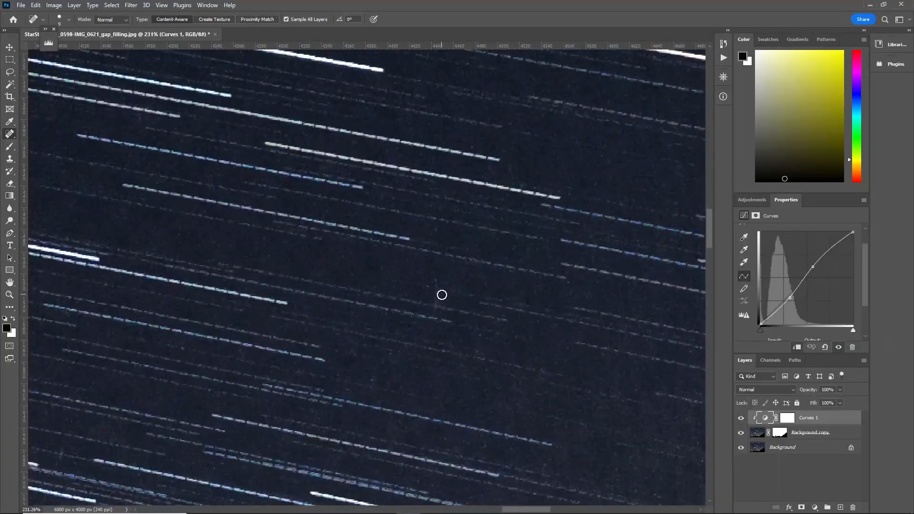
scroll(424, 310, down, 2)
scroll(422, 343, down, 2)
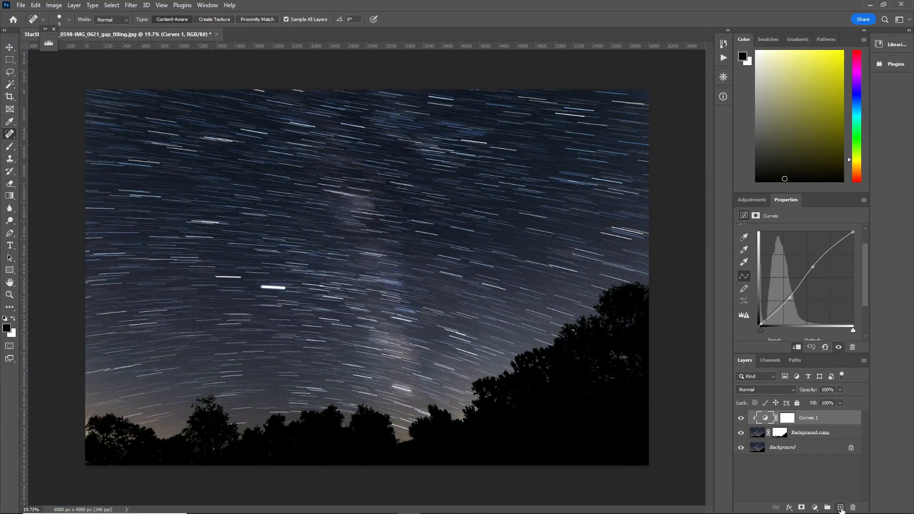
Add a blank layer on top and remove the short yellow-green streak with the Spot Healing Brush, sampling all layers.
click(841, 509)
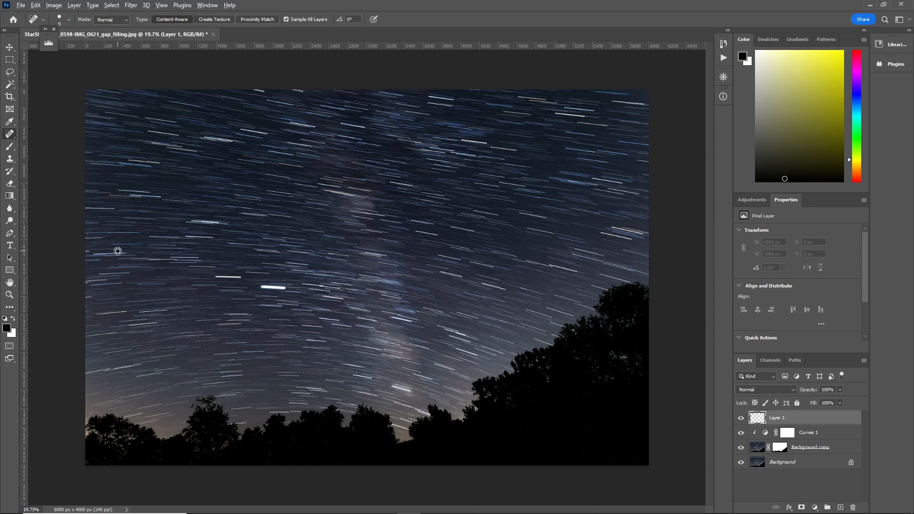
scroll(157, 329, up, 5)
scroll(328, 305, up, 6)
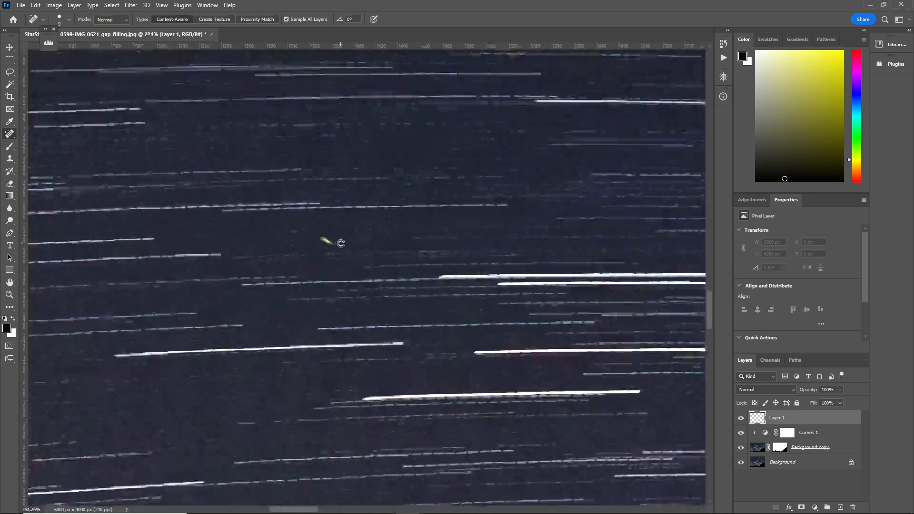
scroll(328, 305, up, 5)
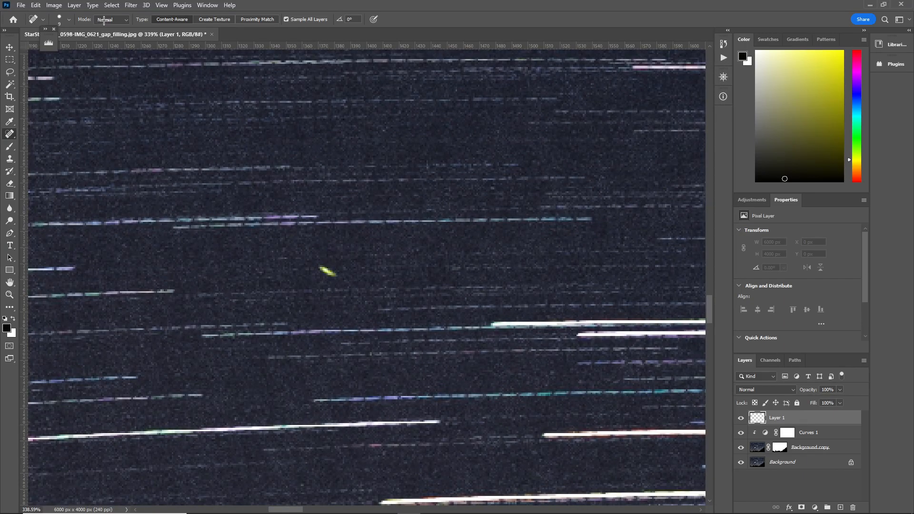
click(111, 20)
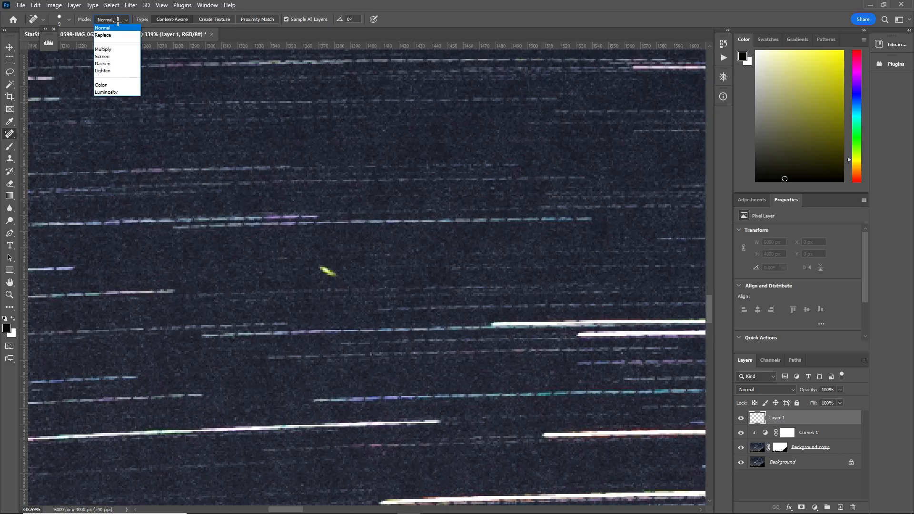
click(119, 20)
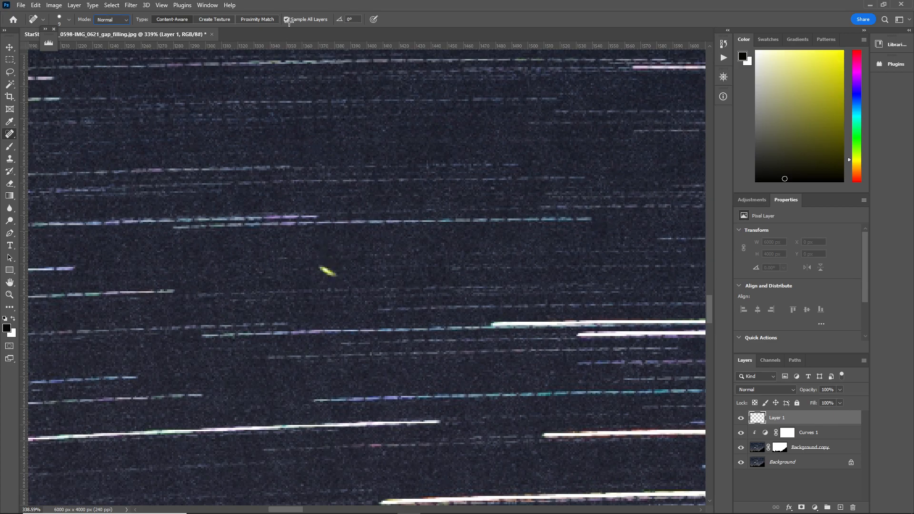
drag(312, 262, 350, 288)
drag(306, 259, 344, 288)
drag(316, 264, 335, 278)
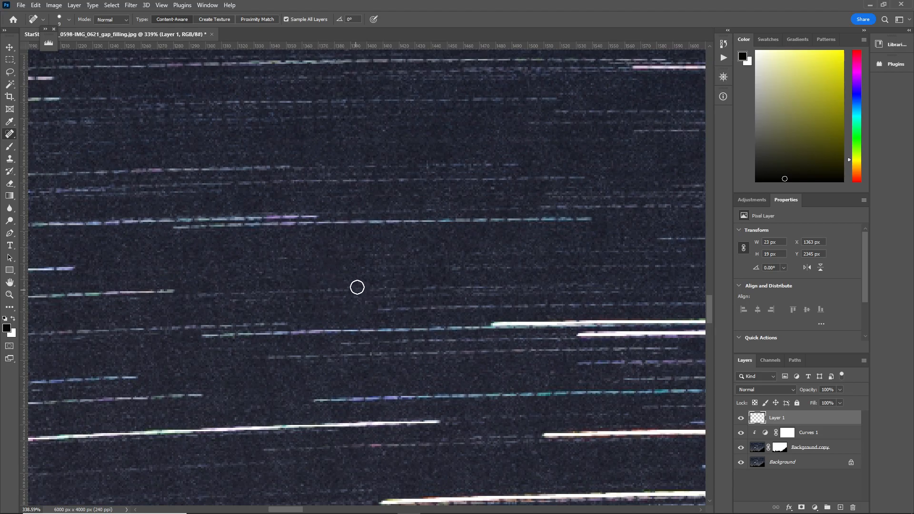
Heal the small isolated bright pixels between the star trails in the left part of the sky.
scroll(369, 235, down, 6)
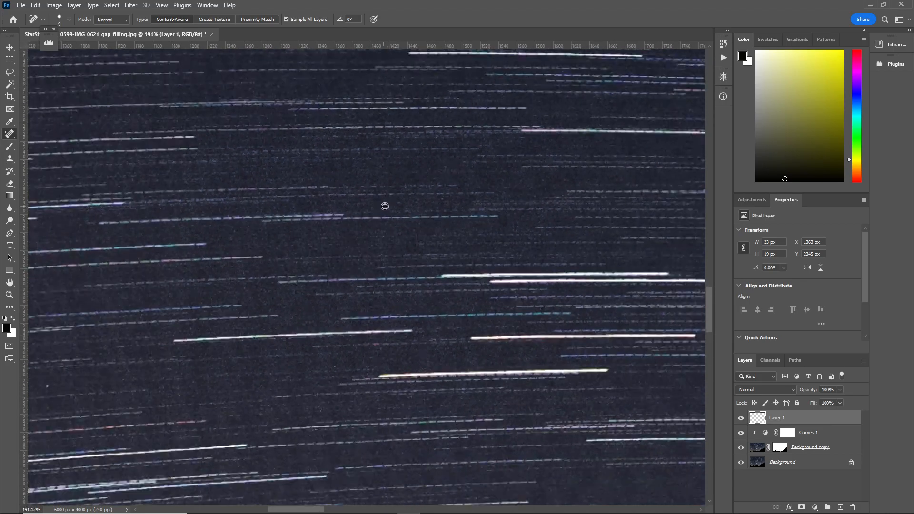
scroll(159, 351, up, 8)
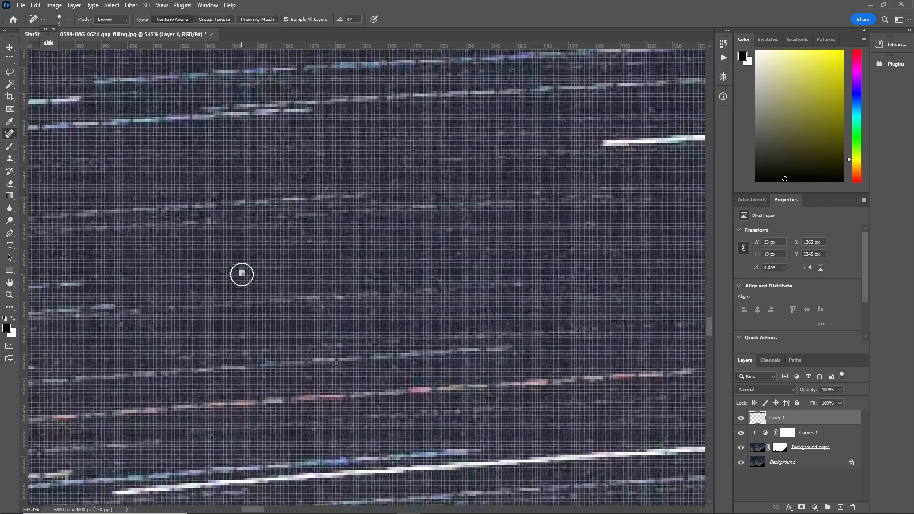
scroll(290, 324, down, 4)
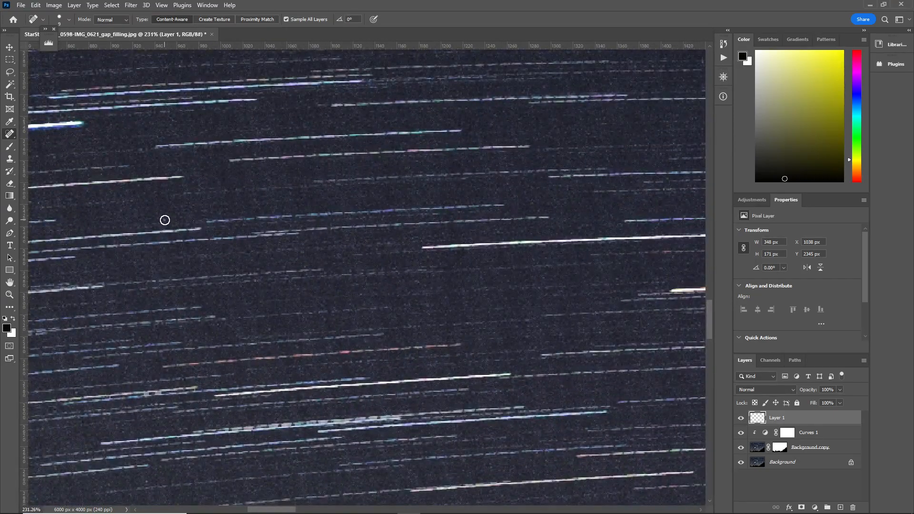
scroll(310, 304, down, 7)
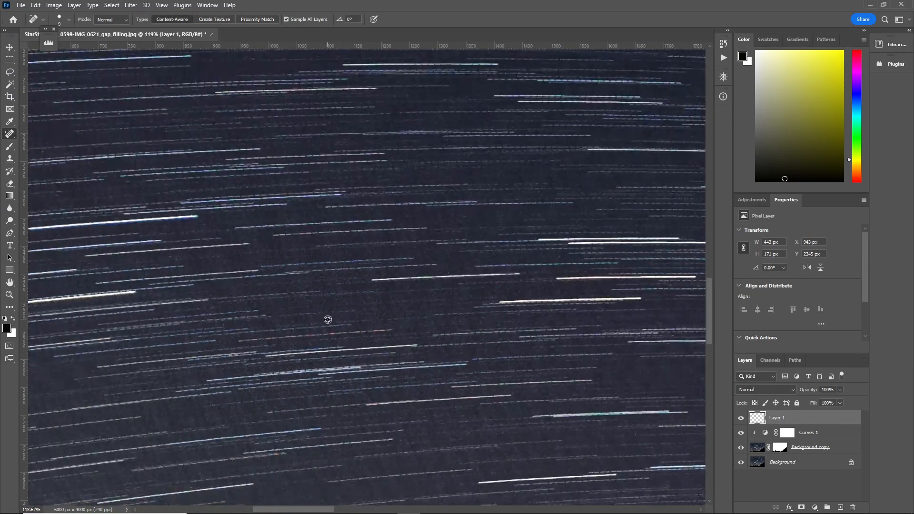
scroll(393, 300, down, 3)
scroll(219, 387, up, 6)
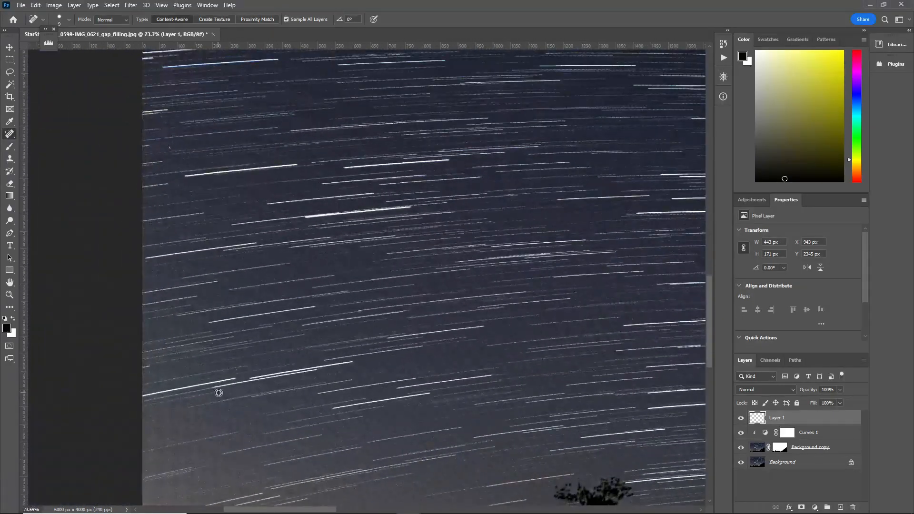
scroll(218, 393, down, 5)
scroll(175, 271, up, 7)
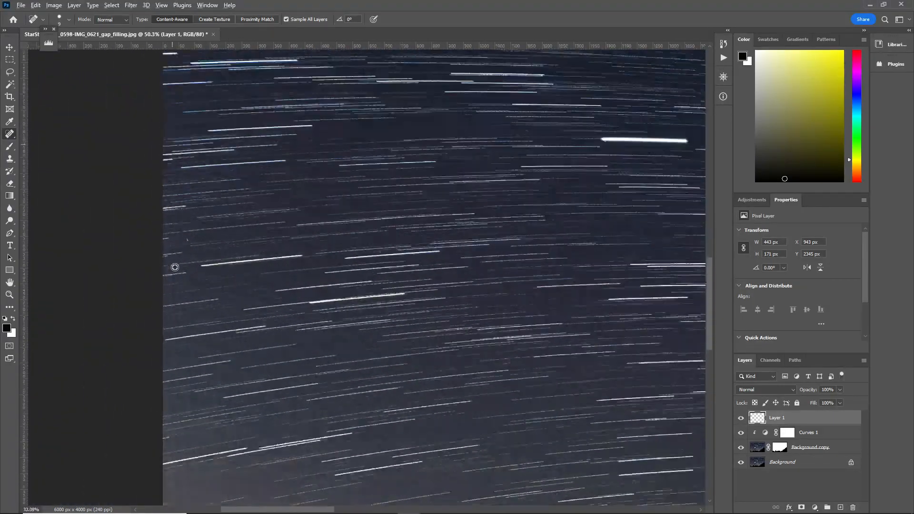
scroll(200, 248, up, 4)
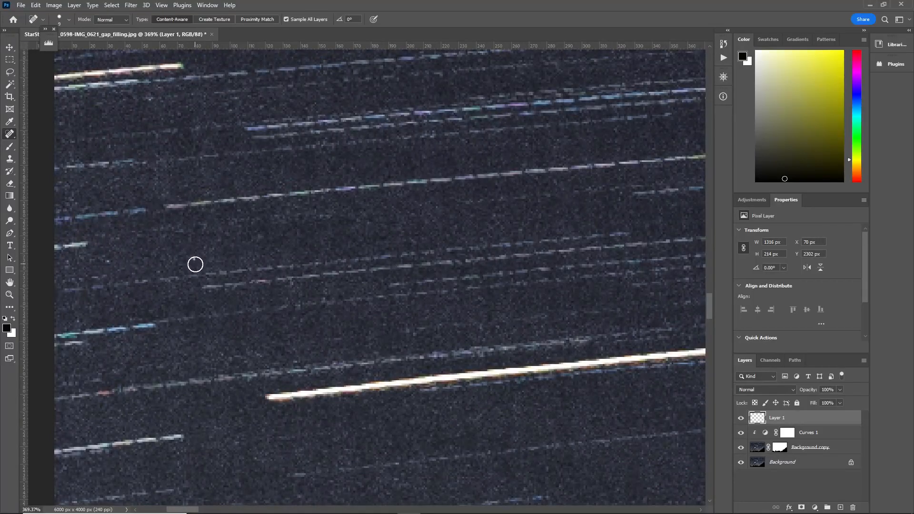
scroll(188, 305, down, 10)
scroll(195, 374, up, 1)
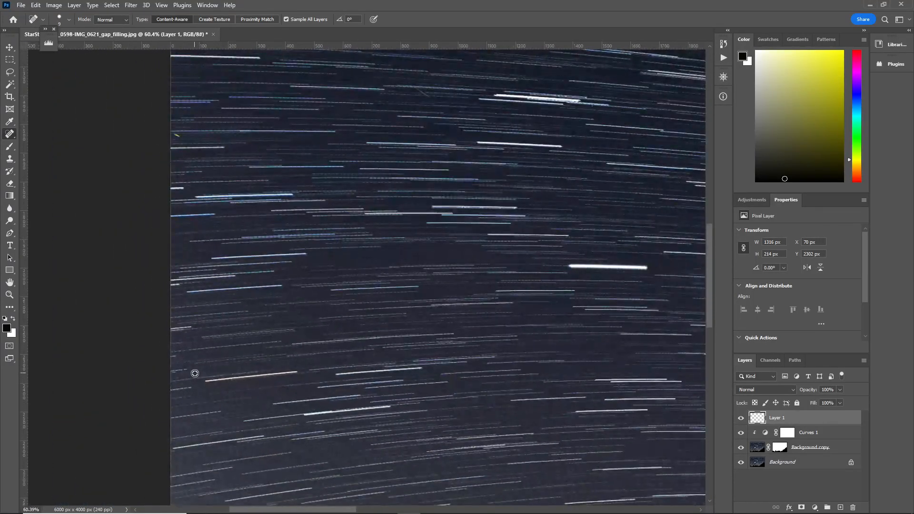
Heal the faint dashed diagonal line crossing the star trails in the upper right sky with one straight stroke.
scroll(209, 245, up, 5)
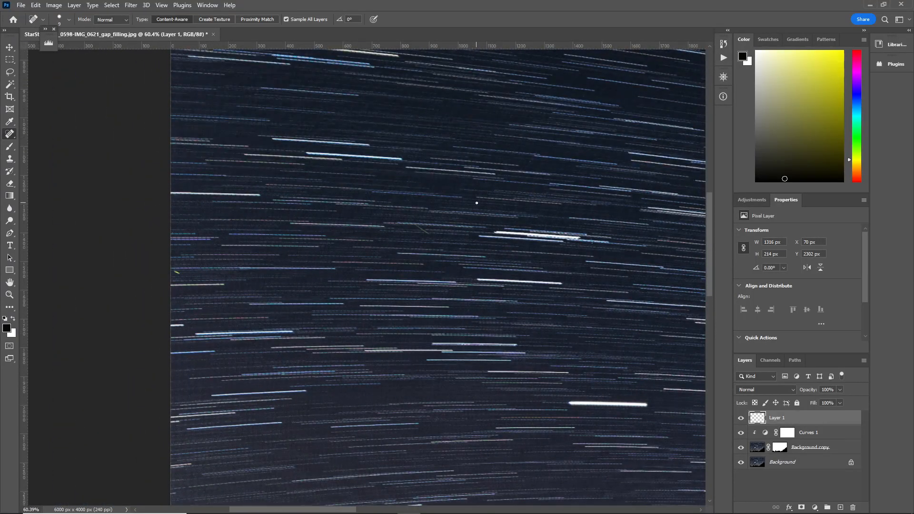
scroll(378, 261, down, 6)
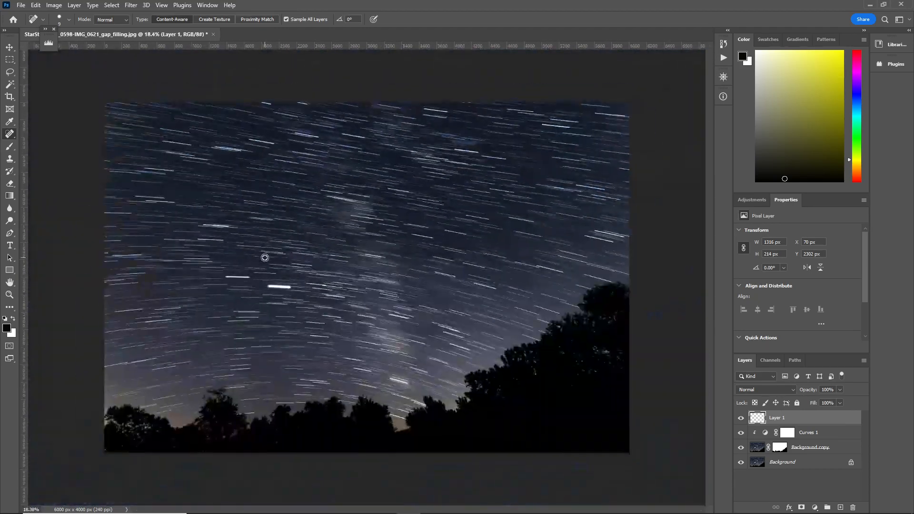
scroll(341, 241, up, 7)
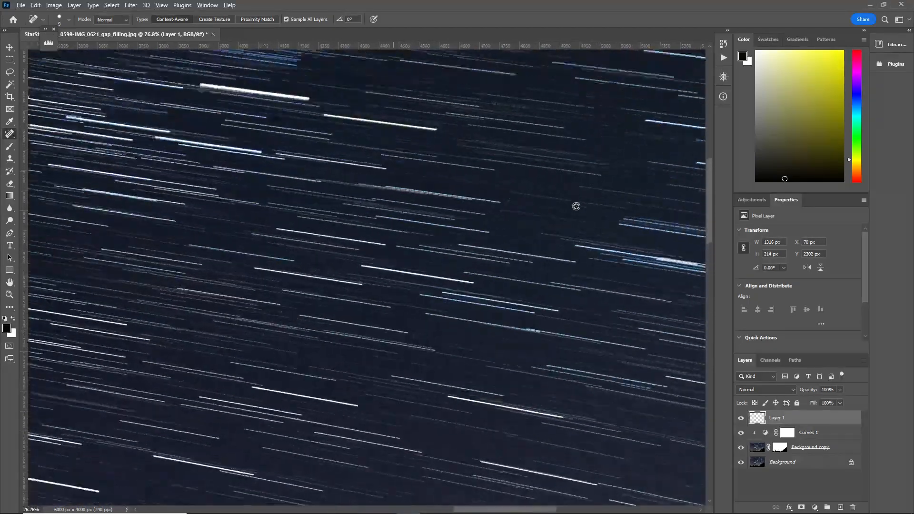
scroll(575, 204, up, 3)
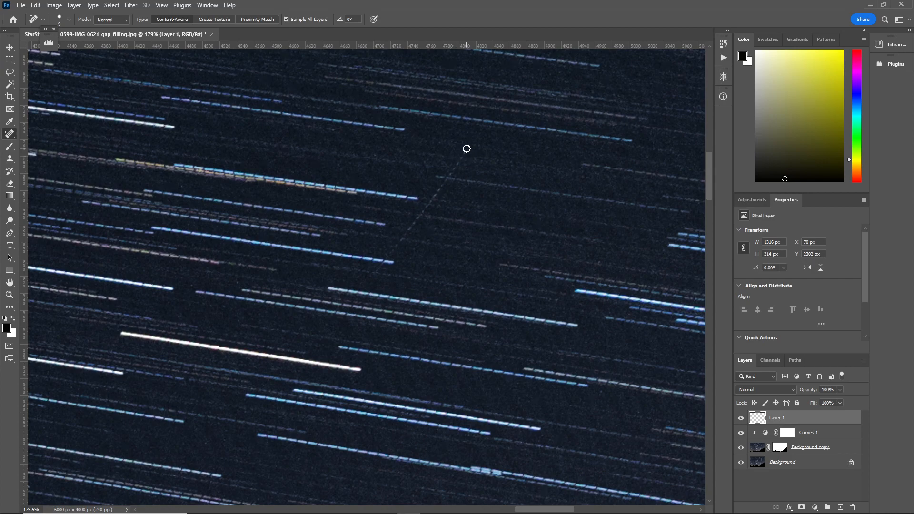
click(467, 149)
shift+click(375, 274)
alt+scroll(393, 257, down, 3)
alt+scroll(393, 257, down, 2)
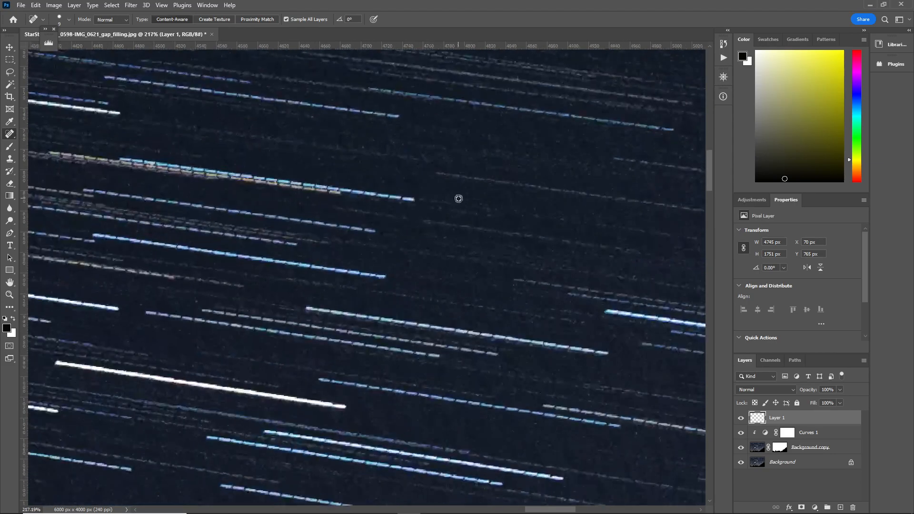
alt+scroll(364, 262, down, 3)
alt+scroll(395, 263, up, 3)
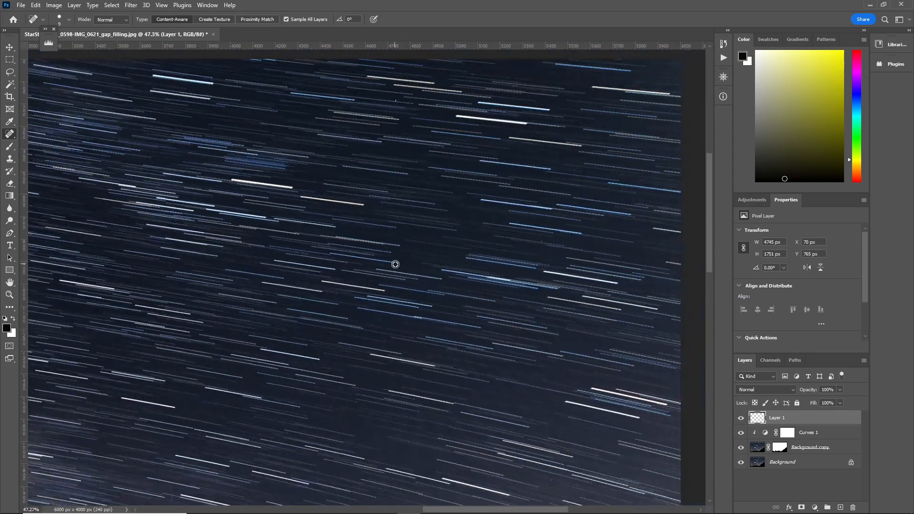
alt+scroll(402, 167, up, 5)
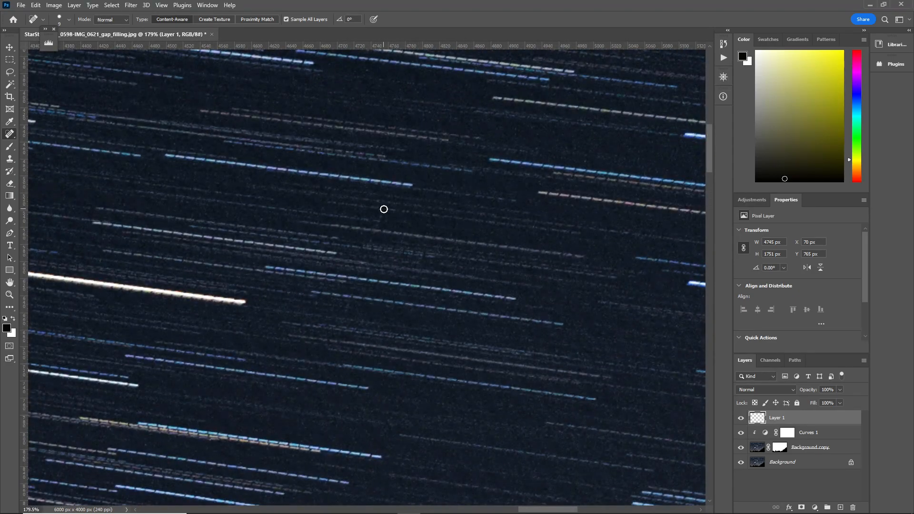
Heal the remaining faint steep marks crossing the star trails near the upper edge of the right-hand sky.
drag(383, 206, 336, 342)
alt+scroll(393, 310, down, 8)
alt+scroll(391, 235, up, 8)
shift+click(383, 218)
key(ctrl+z)
drag(385, 212, 382, 229)
alt+scroll(390, 295, down, 8)
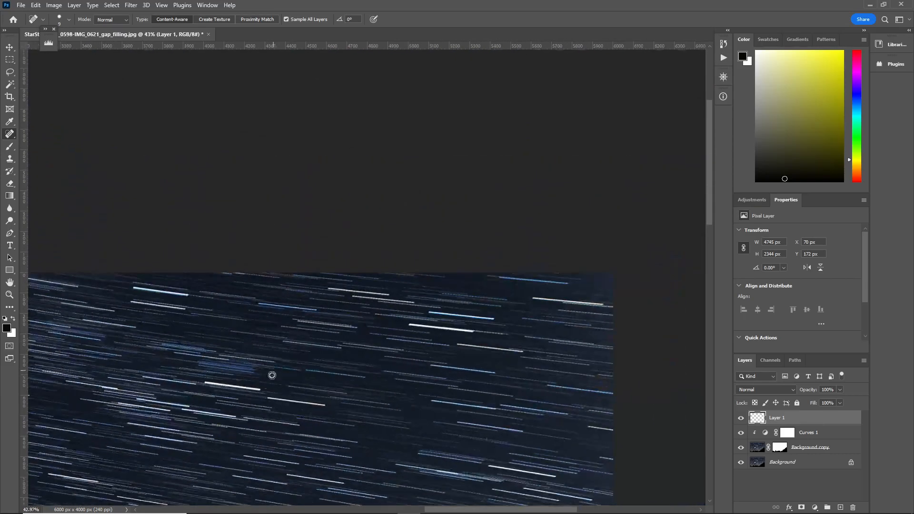
Heal the faint, nearly vertical mark and the small spot between the star trails in the central sky.
alt+scroll(246, 438, up, 6)
alt+scroll(291, 404, down, 5)
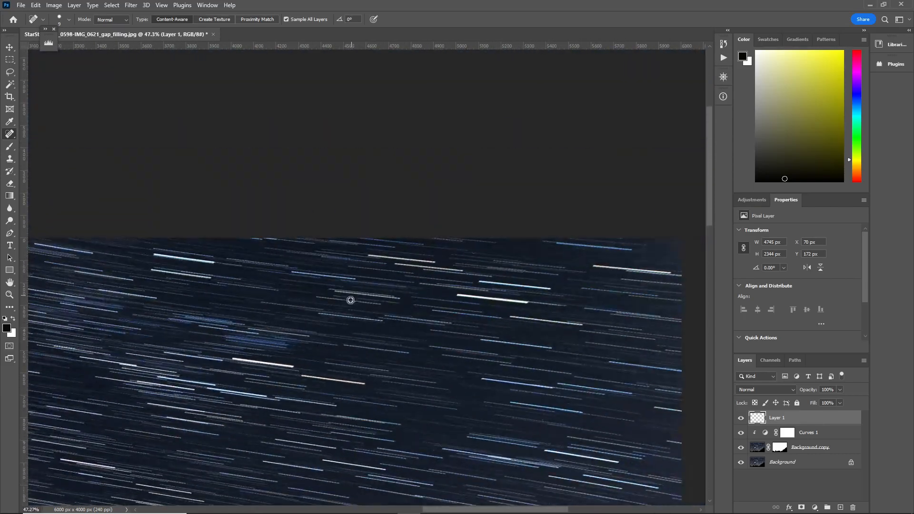
alt+scroll(324, 386, up, 3)
scroll(328, 382, down, 3)
scroll(329, 381, down, 10)
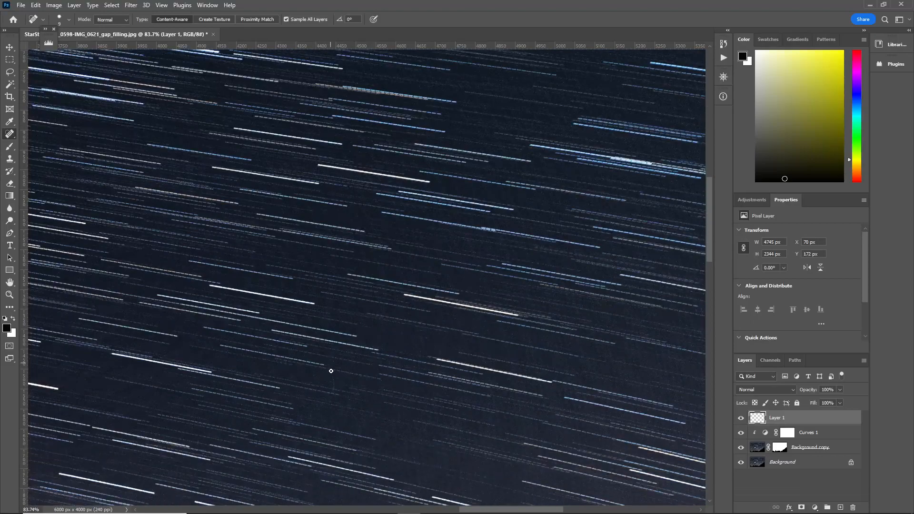
scroll(333, 364, down, 2)
alt+scroll(499, 326, down, 3)
alt+scroll(147, 347, up, 12)
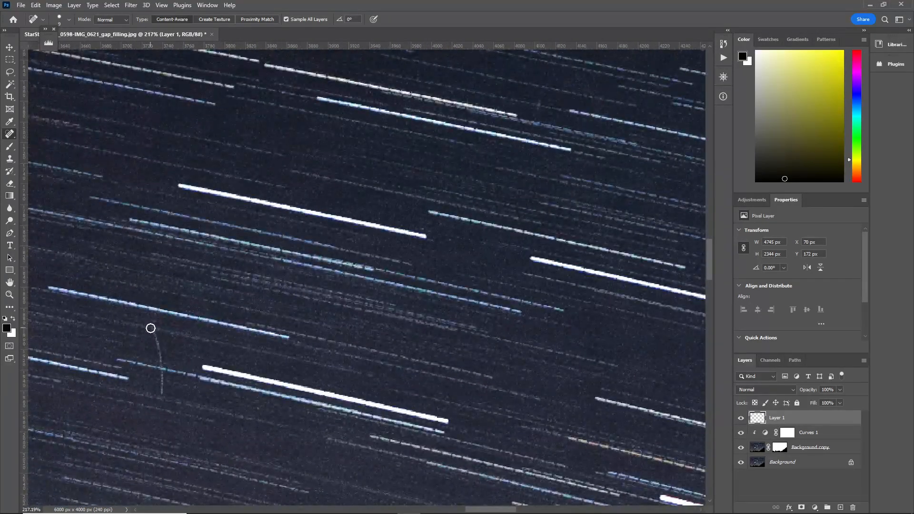
drag(163, 365, 155, 329)
drag(165, 399, 161, 376)
scroll(321, 310, down, 3)
scroll(112, 373, up, 8)
click(137, 361)
scroll(202, 380, down, 10)
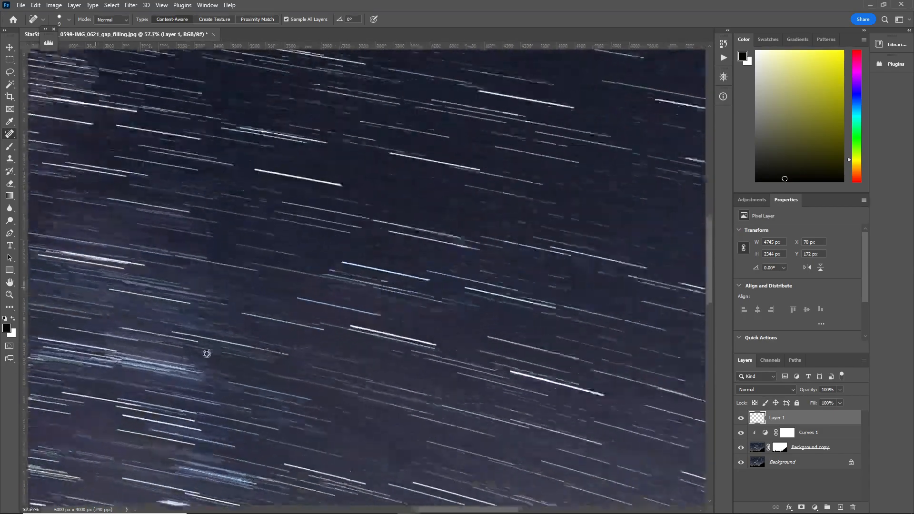
scroll(218, 353, down, 4)
scroll(210, 324, up, 3)
scroll(210, 297, up, 3)
scroll(208, 293, down, 6)
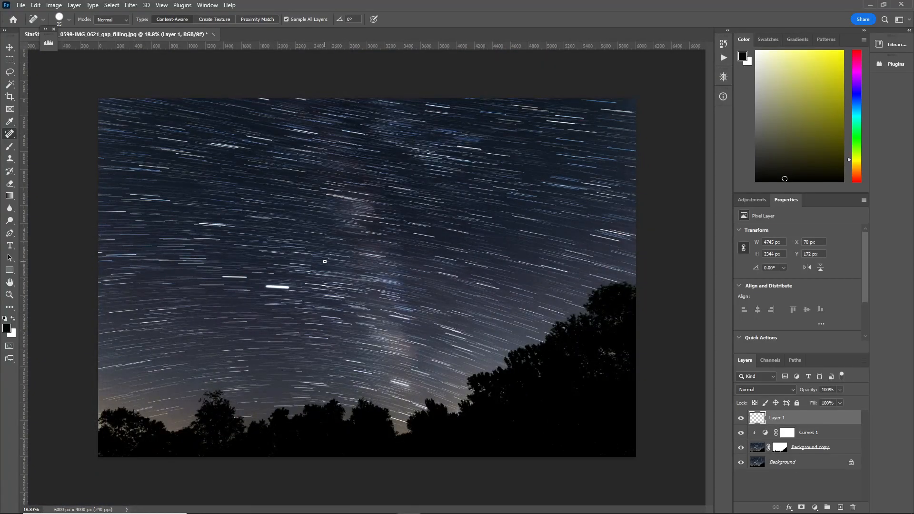
Enlarge the healing brush to about 900 px and try it on the centre of the Milky Way.
key(bracketright)
key(bracketright)
key(bracketright)
key(bracketright)
click(62, 20)
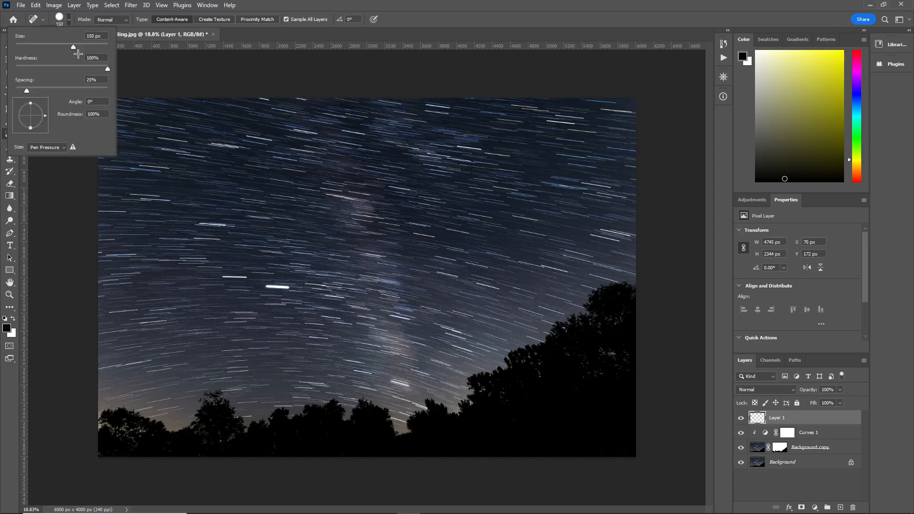
click(64, 23)
key(bracketright)
key(bracketright)
key(bracketright)
key(bracketright)
key(bracketright)
key(bracketright)
key(bracketright)
key(bracketright)
key(bracketright)
key(bracketright)
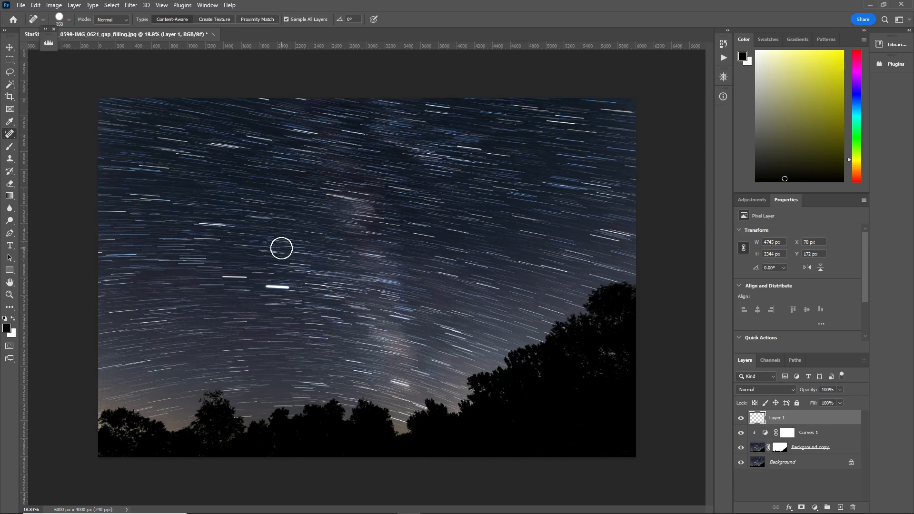
click(355, 258)
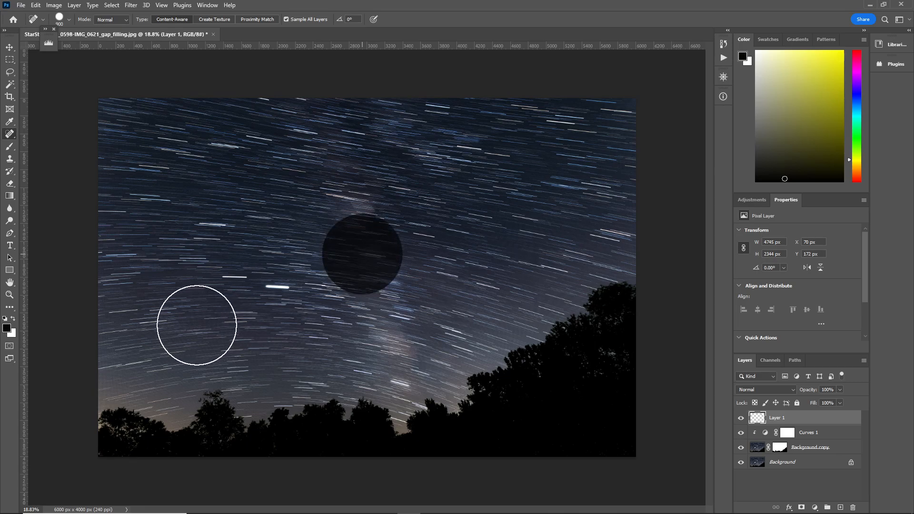
click(213, 320)
Shrink the healing brush to 40 px and heal the small bright specks in the far right part of the sky.
key(bracketleft)
key(bracketleft)
key(bracketleft)
key(bracketleft)
key(bracketleft)
key(bracketleft)
key(bracketleft)
key(bracketleft)
key(bracketleft)
key(bracketleft)
key(bracketleft)
key(bracketleft)
key(bracketleft)
key(bracketleft)
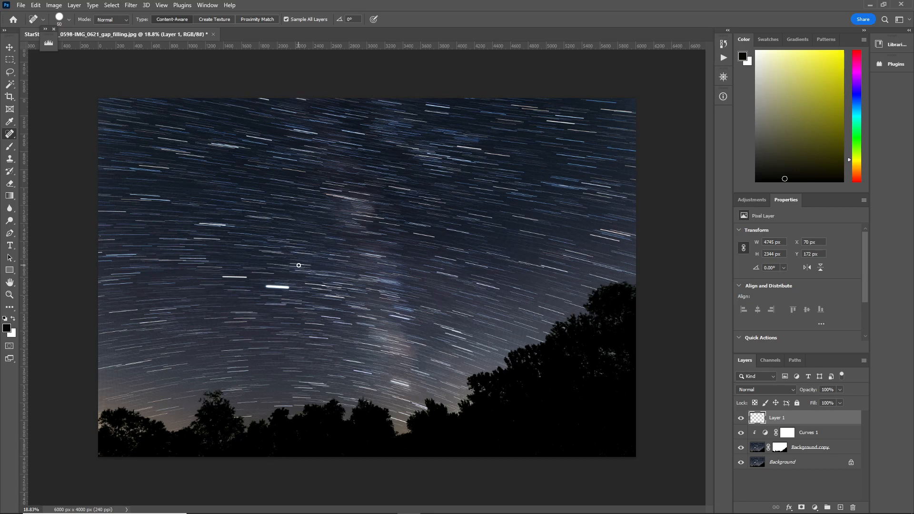
scroll(612, 270, up, 10)
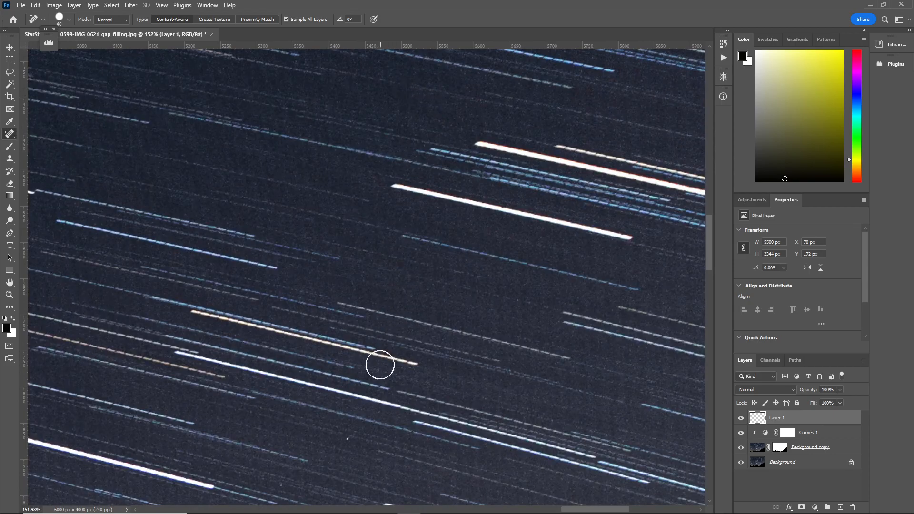
scroll(451, 281, down, 3)
scroll(351, 423, up, 8)
click(372, 326)
scroll(407, 368, down, 15)
scroll(310, 459, up, 7)
scroll(329, 450, down, 8)
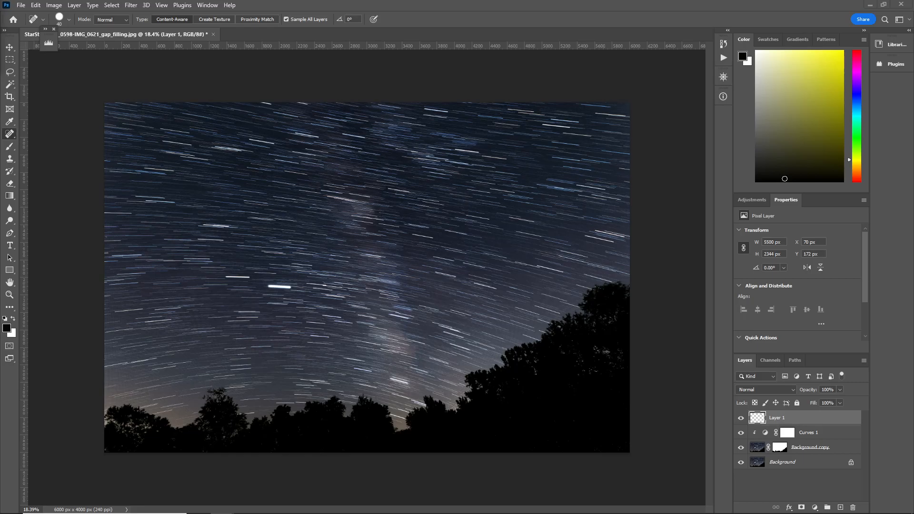
Switch to Google Chrome and browse star trail example photos, opening the log cabin image from Night Photography Workshop.
drag(0, 0, 662, 23)
click(187, 355)
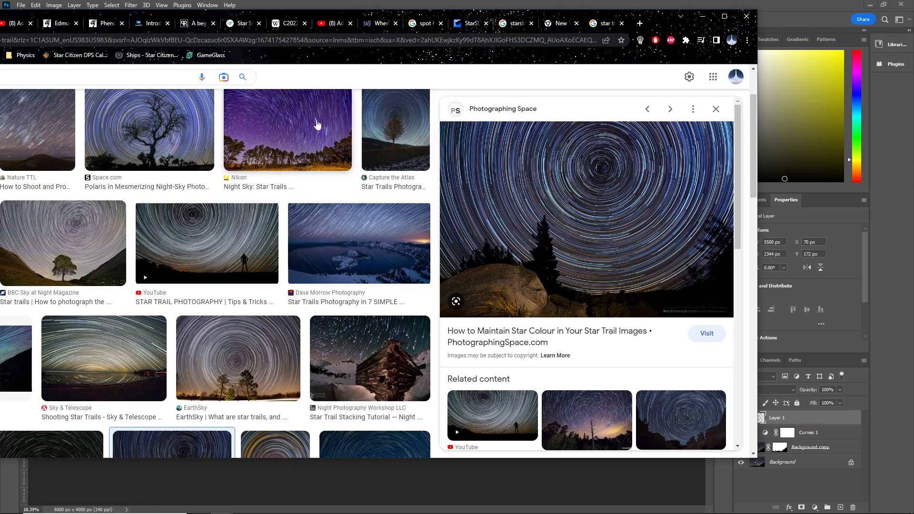
scroll(504, 286, down, 6)
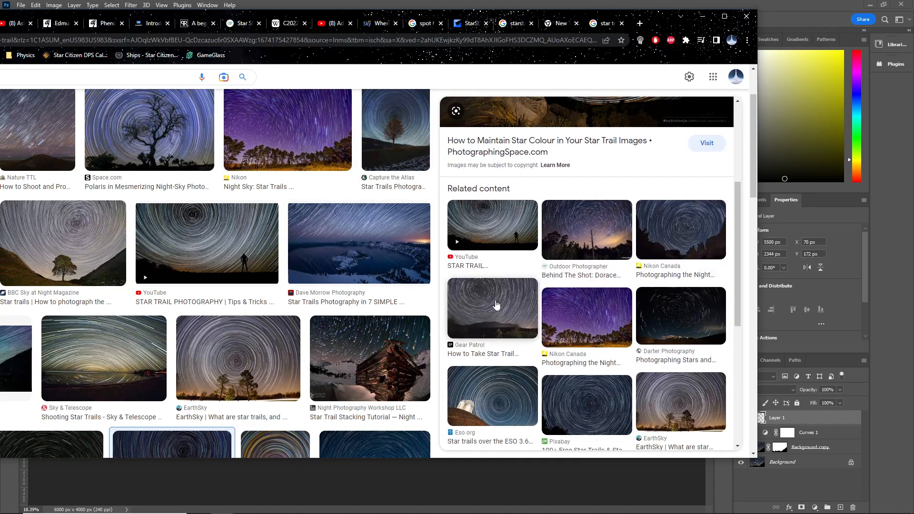
scroll(380, 339, down, 2)
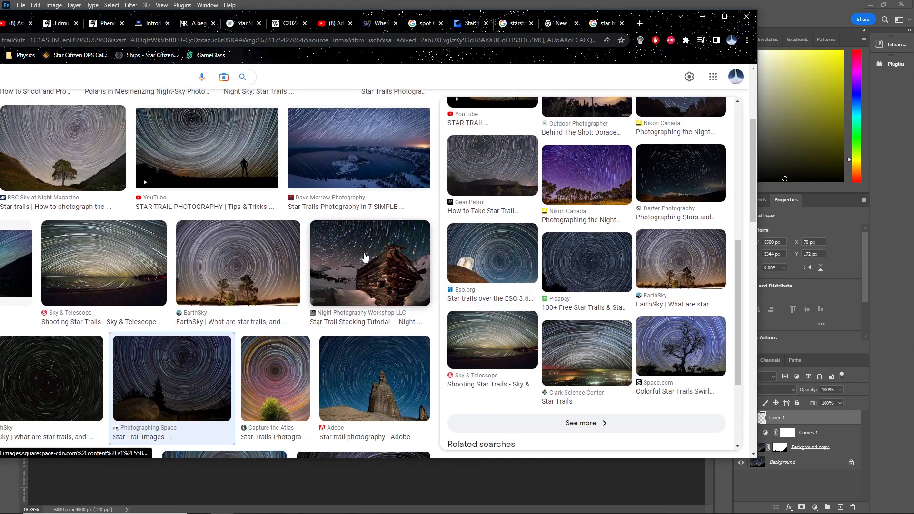
click(373, 267)
scroll(350, 294, down, 5)
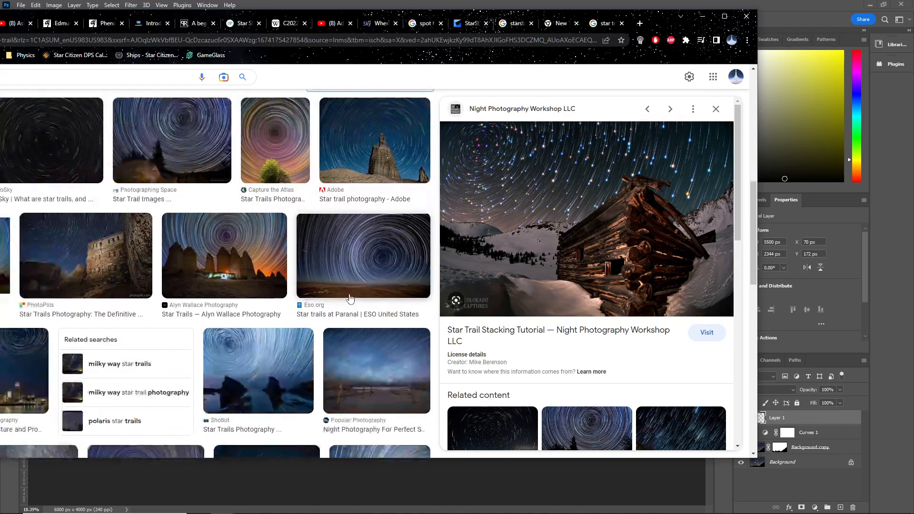
drag(660, 20, 0, 0)
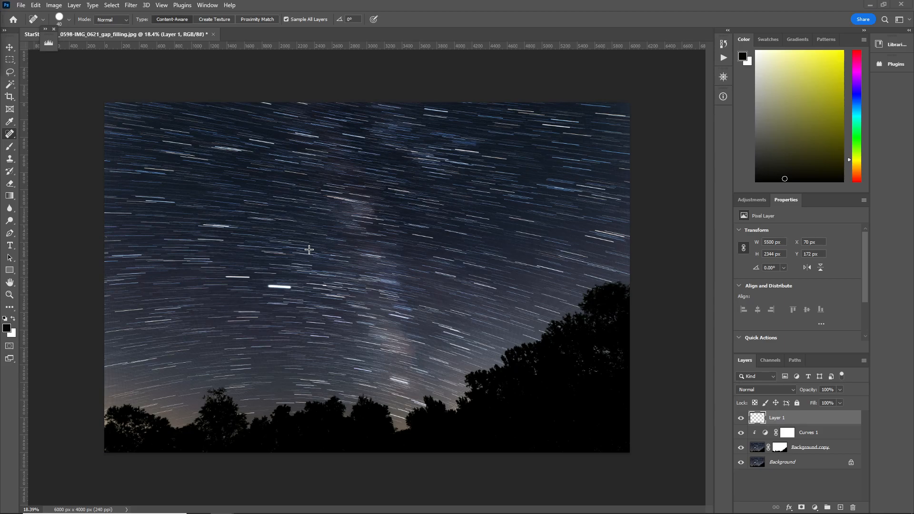
scroll(309, 250, up, 1)
scroll(309, 249, down, 1)
Preview enlarging the image to a width of 10000 px with resampling, and cancel the resize.
mouse_move(476, 512)
click(56, 5)
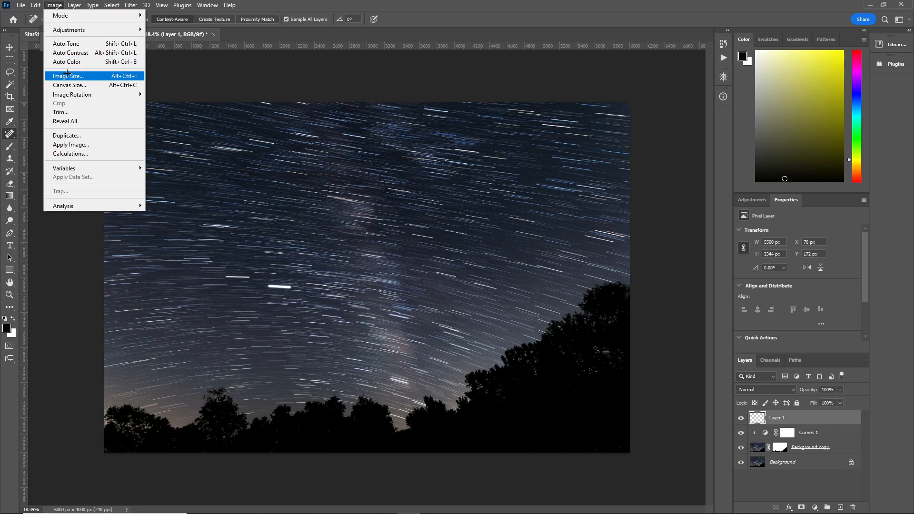
click(68, 76)
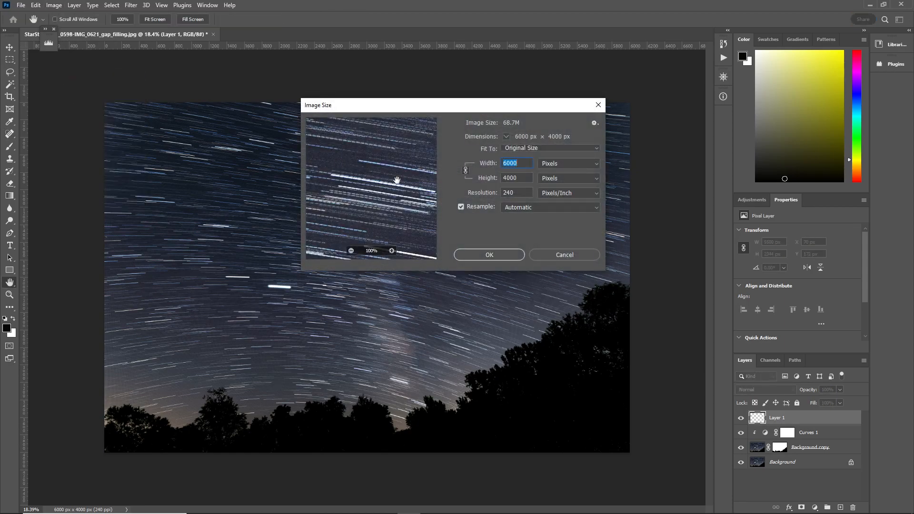
text(10000)
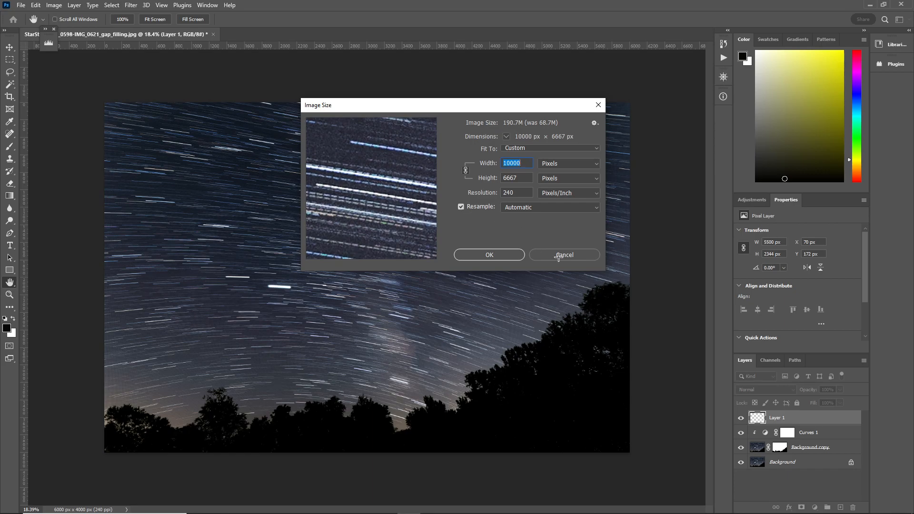
click(555, 255)
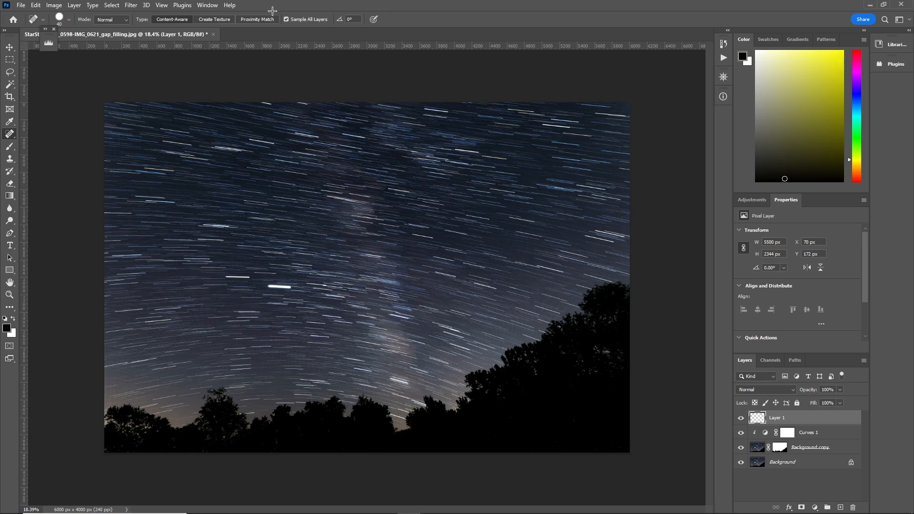
Close Lightroom Classic by ending its task in Task Manager.
drag(275, 7, 280, 210)
click(818, 12)
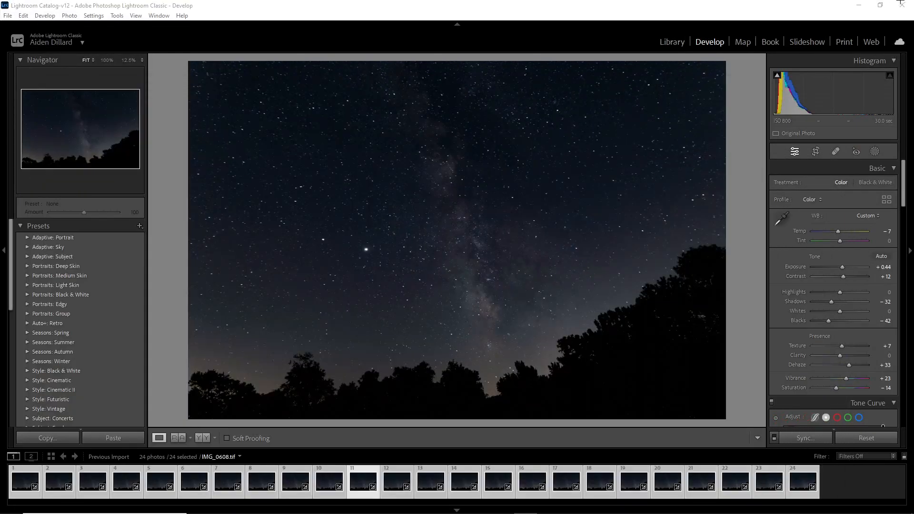
mouse_move(492, 501)
right_click(526, 505)
click(524, 484)
click(557, 505)
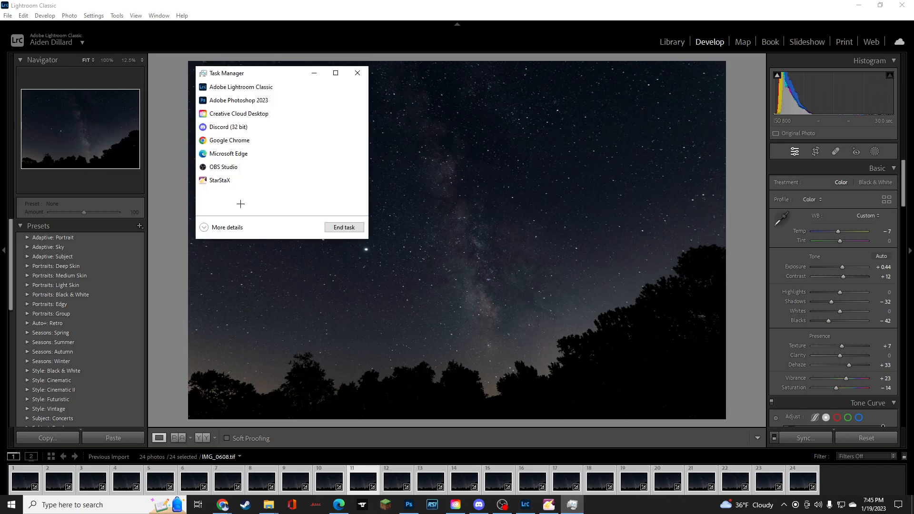
right_click(238, 89)
click(255, 104)
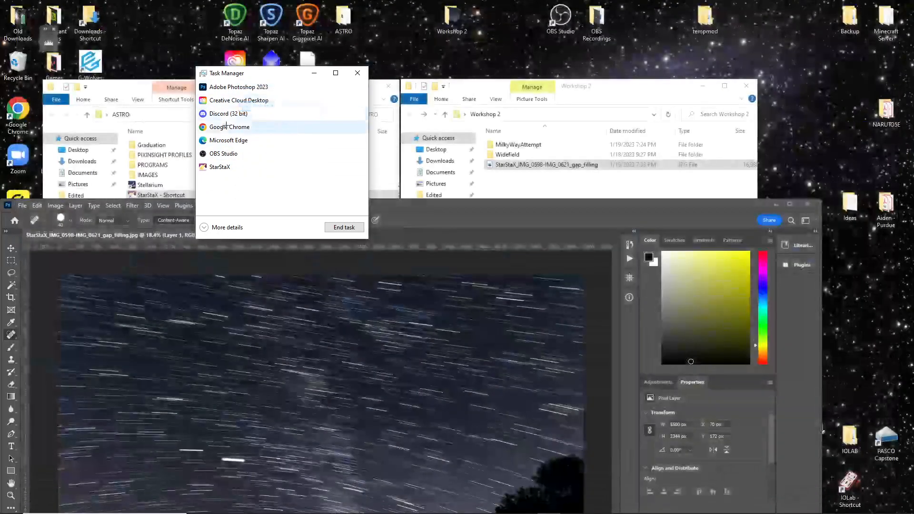
Move Task Manager aside, launch Topaz Gigapixel AI, and return to the maximised Photoshop window.
drag(314, 72, 765, 78)
double_click(314, 35)
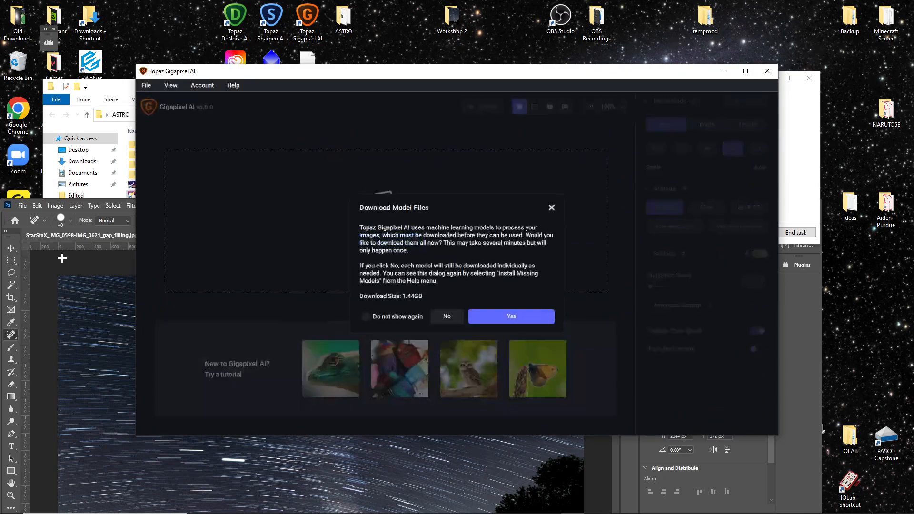
click(81, 255)
double_click(362, 200)
Preview a different part of the star trails at a width of 6001 px in Image Size, and cancel the resize.
click(54, 5)
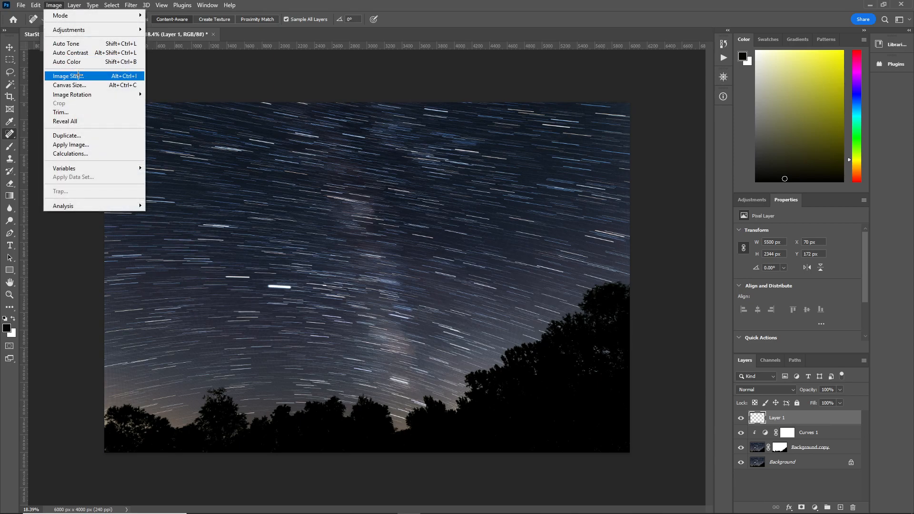
click(68, 76)
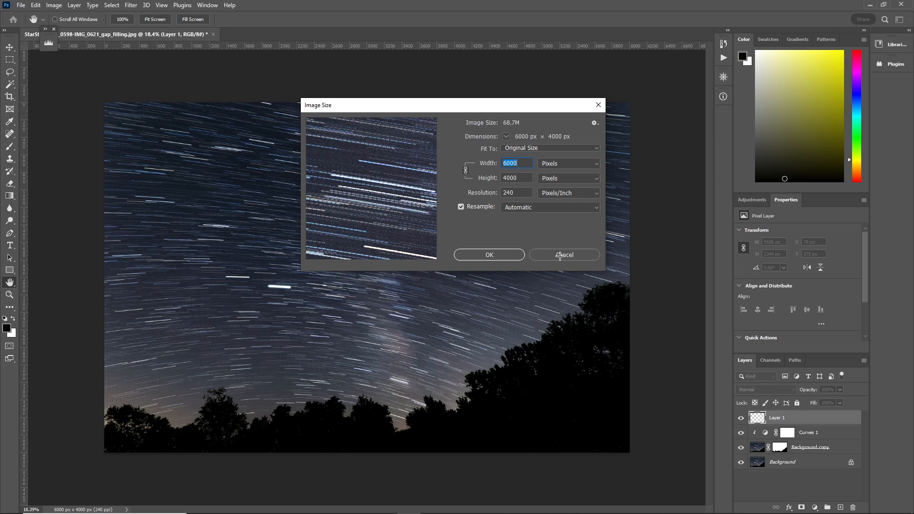
drag(402, 212, 377, 163)
scroll(367, 194, up, 2)
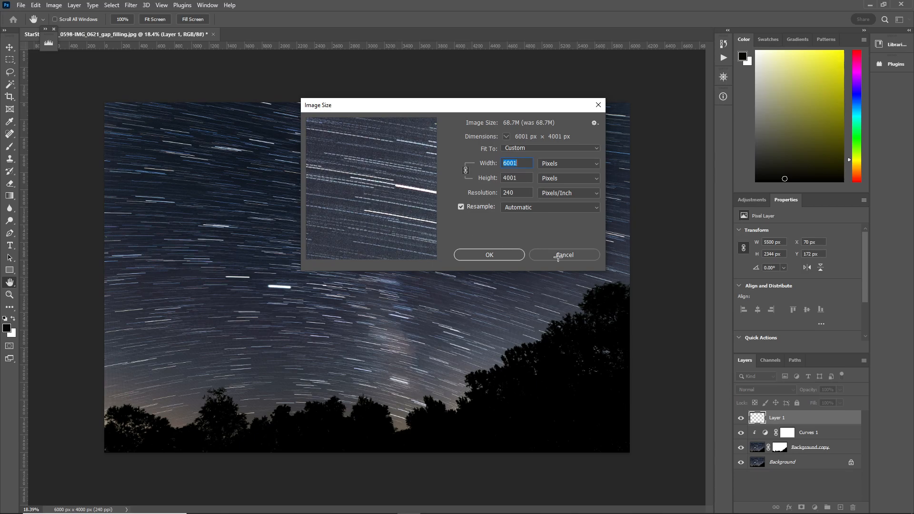
click(557, 255)
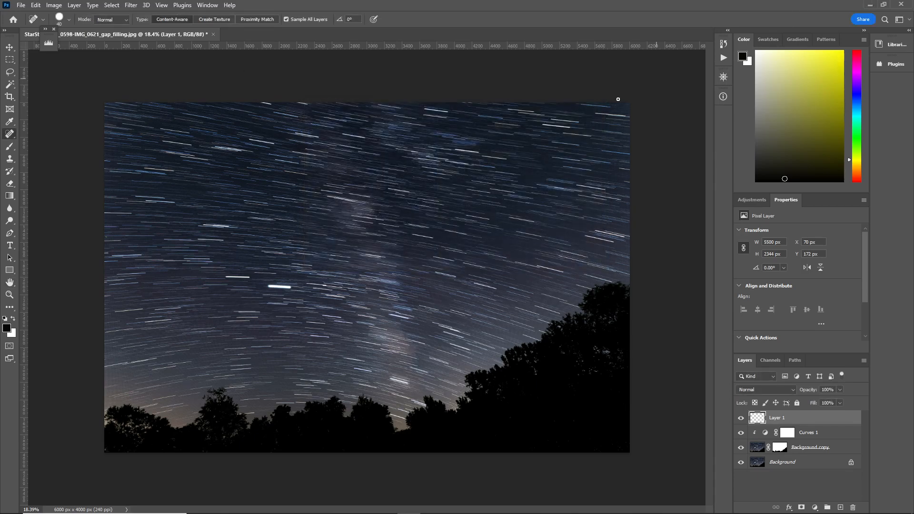
Check which Topaz Labs filters are available for the image.
scroll(325, 276, up, 1)
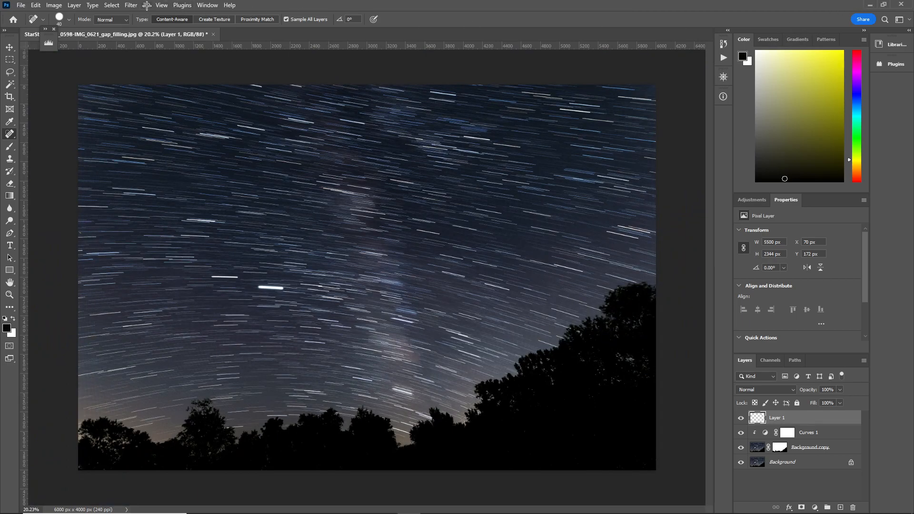
click(131, 5)
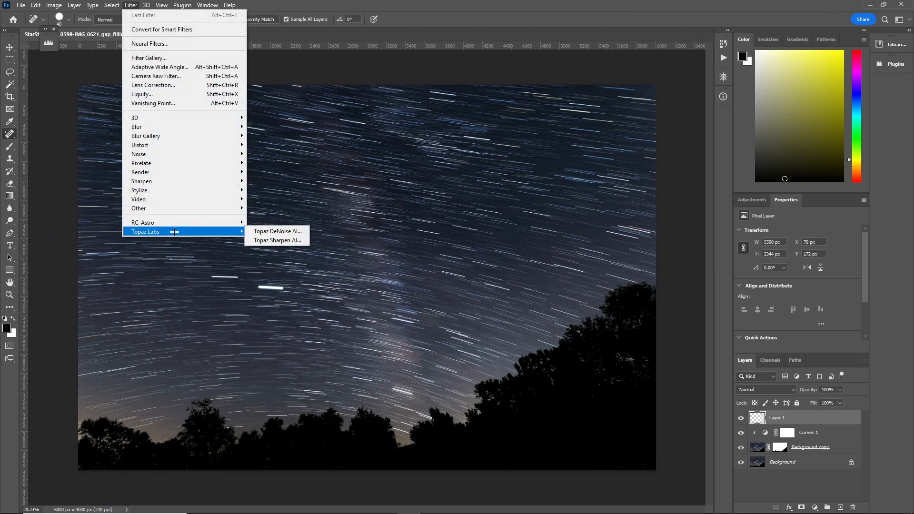
mouse_move(236, 118)
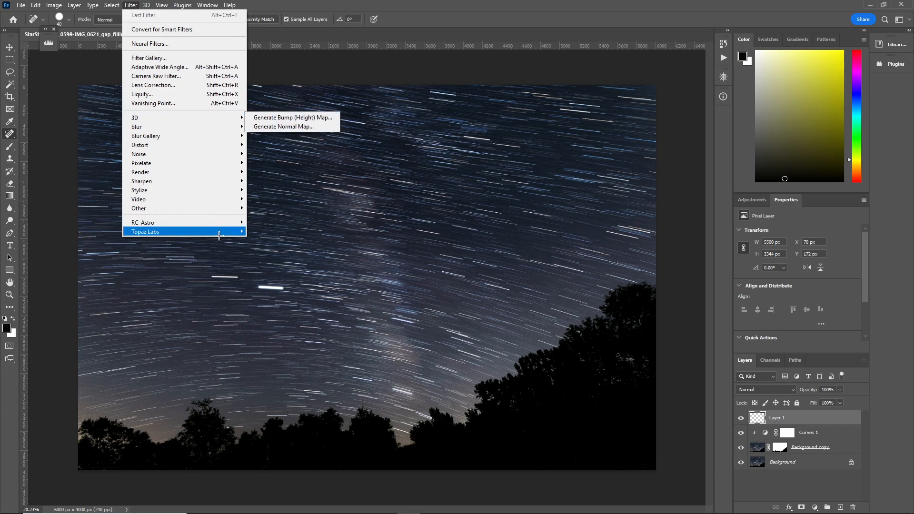
mouse_move(216, 233)
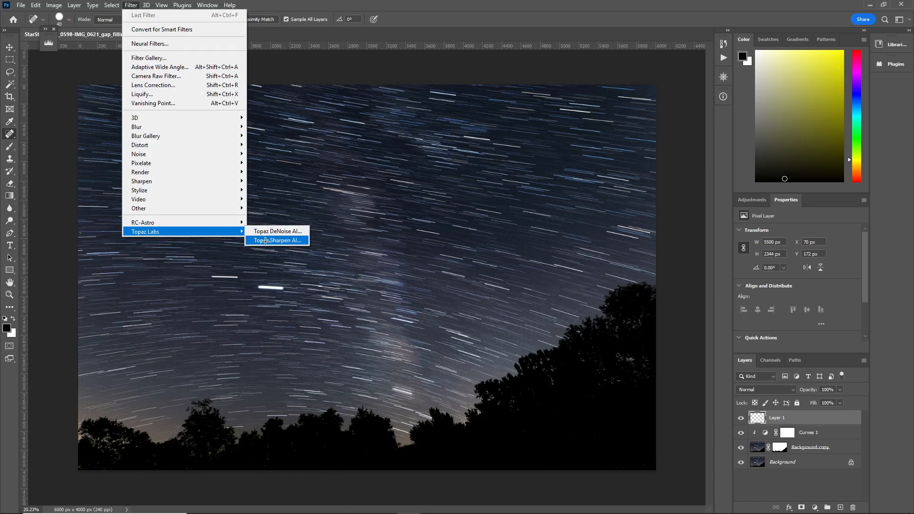
Switch to Topaz Gigapixel AI and dismiss its licence renewal notice.
click(869, 6)
click(869, 7)
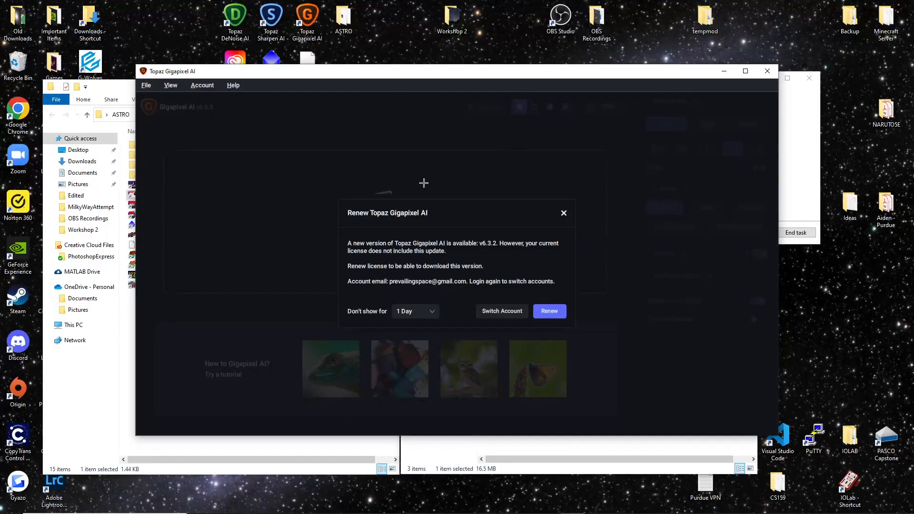
click(562, 211)
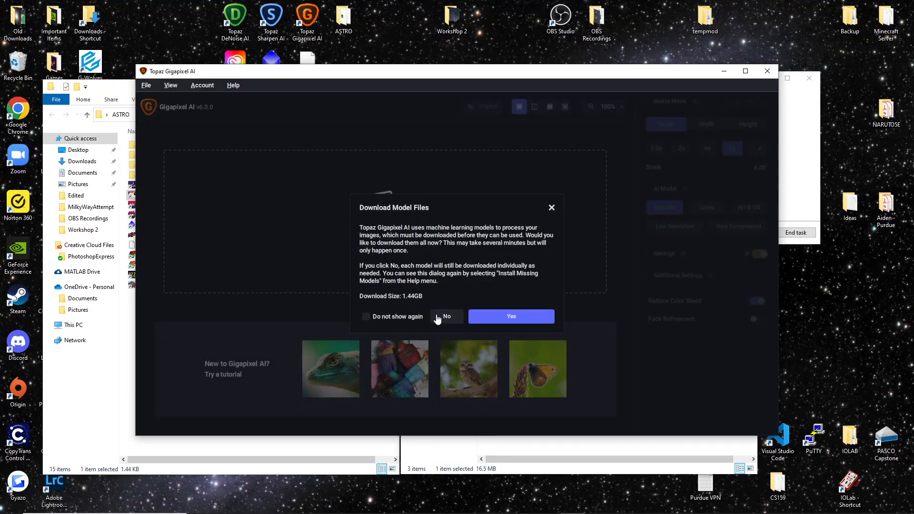
Dismiss the model files download offer and reposition the Gigapixel AI window on the desktop.
click(551, 208)
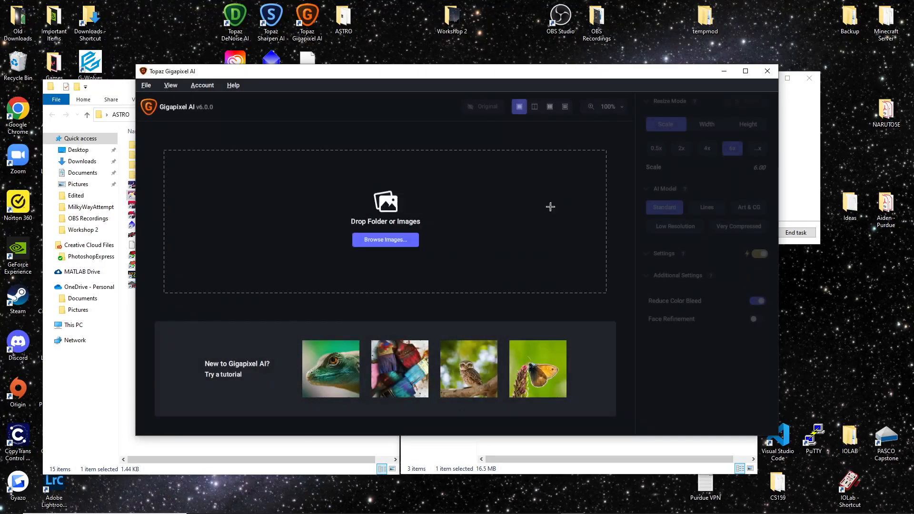
mouse_move(454, 510)
mouse_move(504, 506)
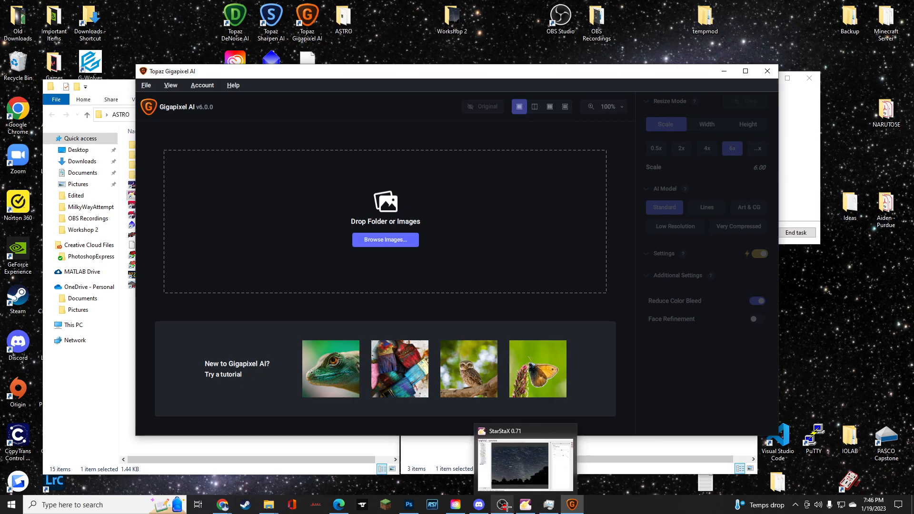
drag(364, 71, 401, 32)
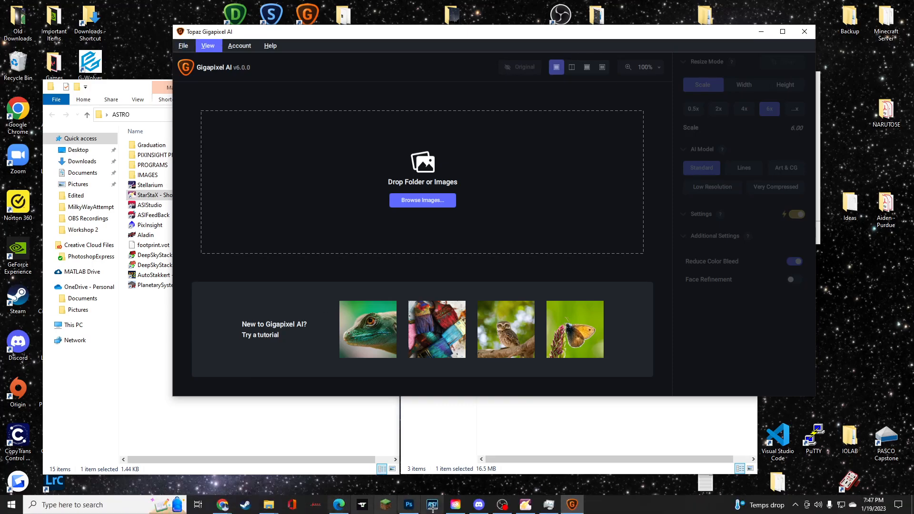
mouse_move(497, 508)
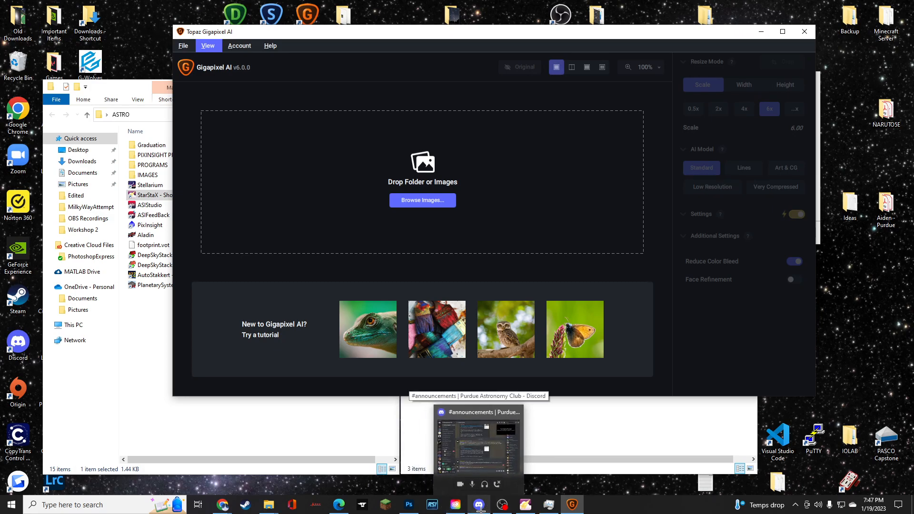
Minimise the ASTRO folder window and launch PixInsight.
click(108, 86)
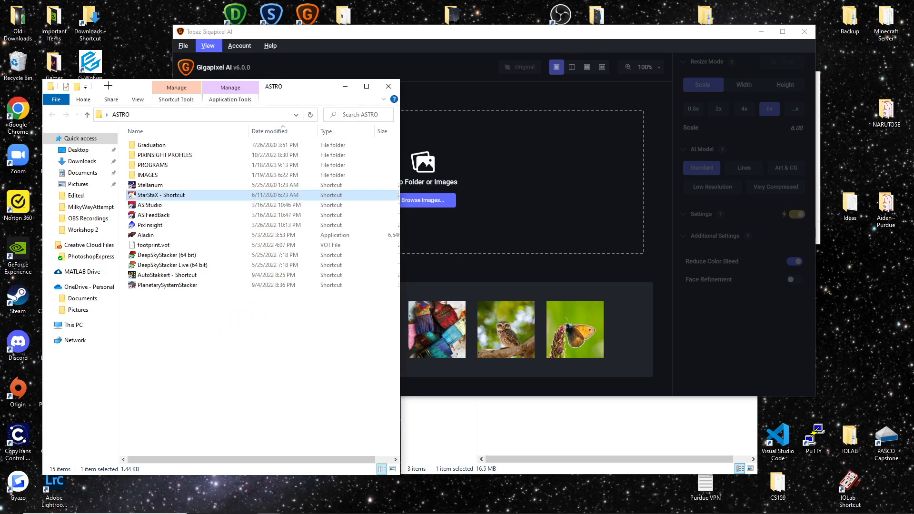
click(342, 82)
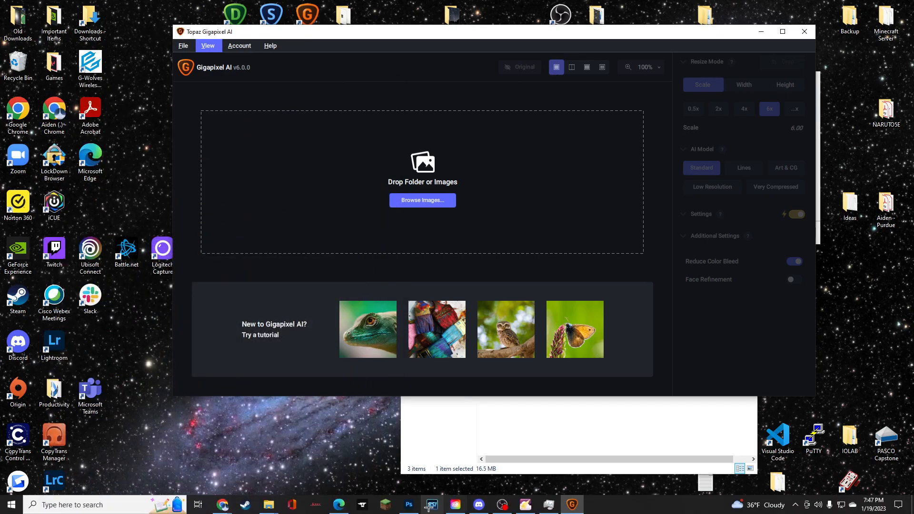
mouse_move(407, 507)
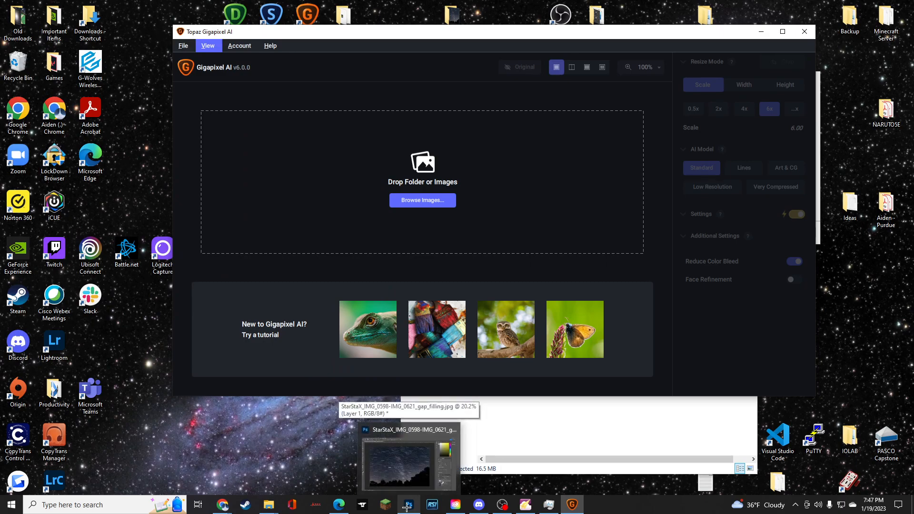
key(super)
text(pixein)
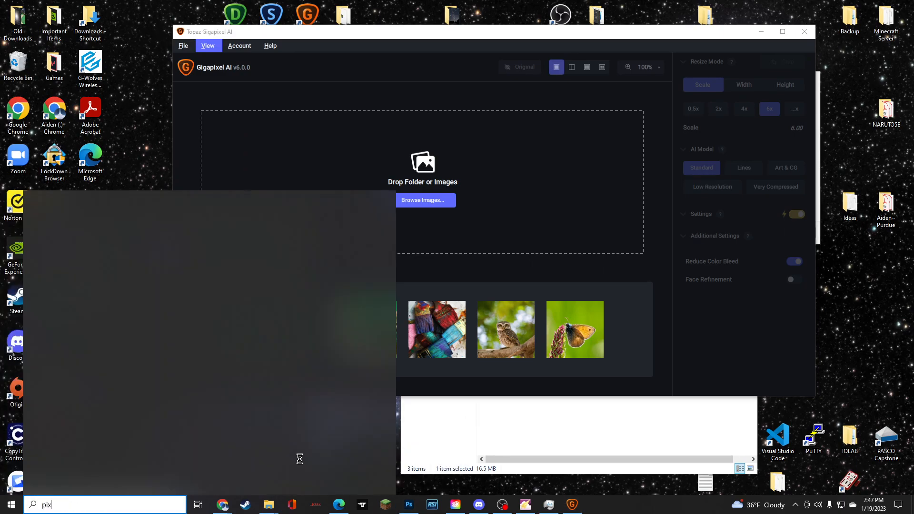
key(BackSpace)
key(BackSpace)
key(BackSpace)
text(in)
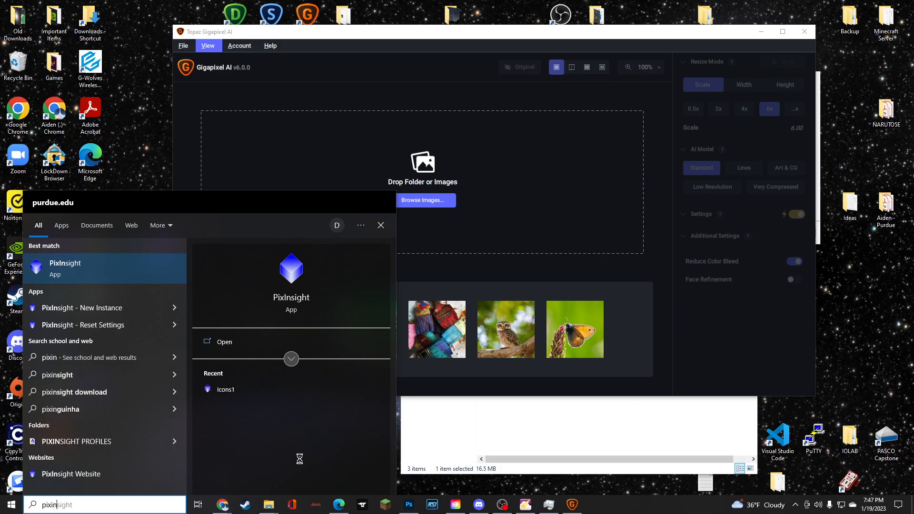
key(Return)
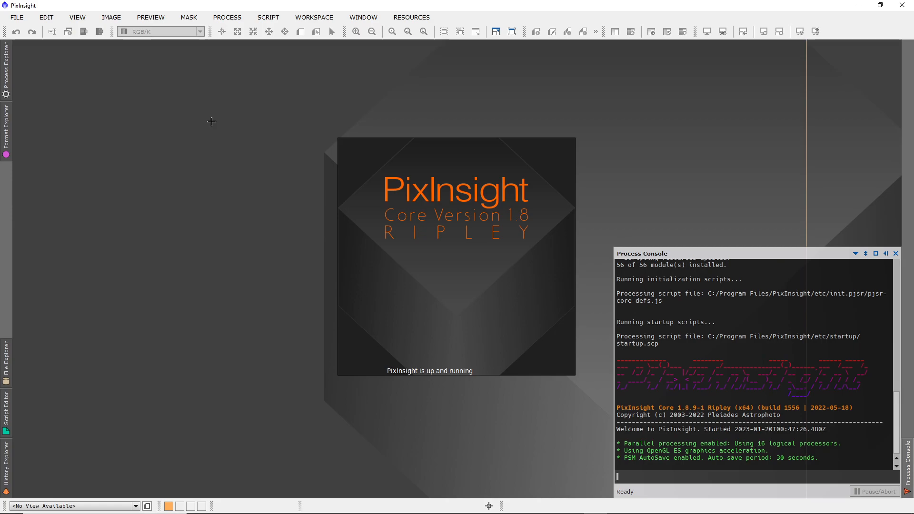
click(16, 17)
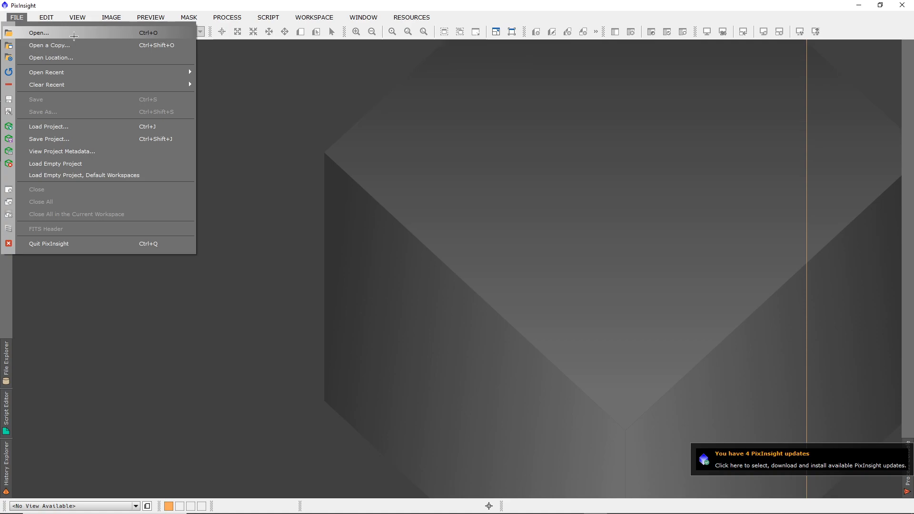
click(74, 36)
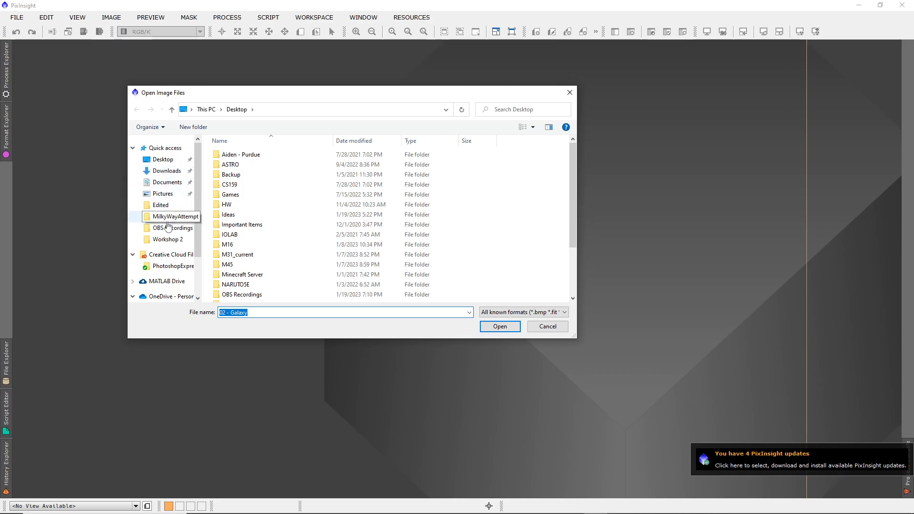
click(165, 240)
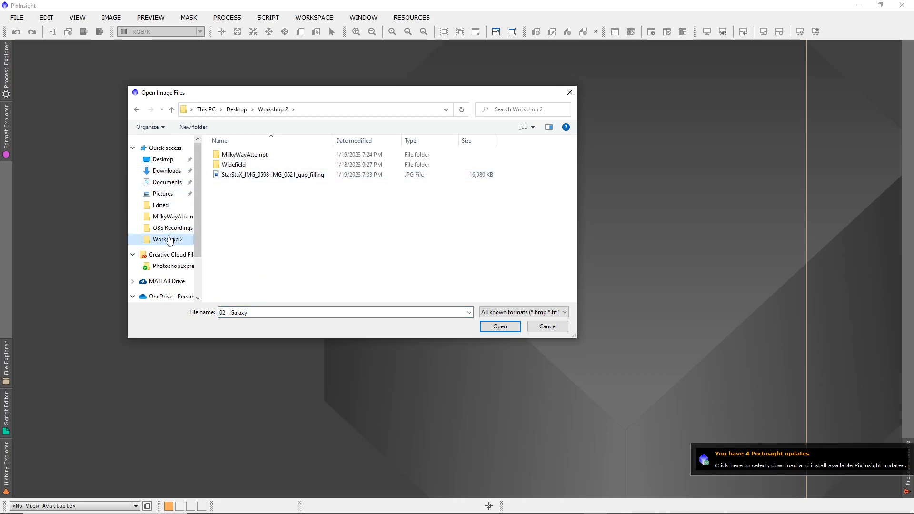
click(164, 161)
click(169, 170)
click(163, 160)
scroll(227, 205, down, 2)
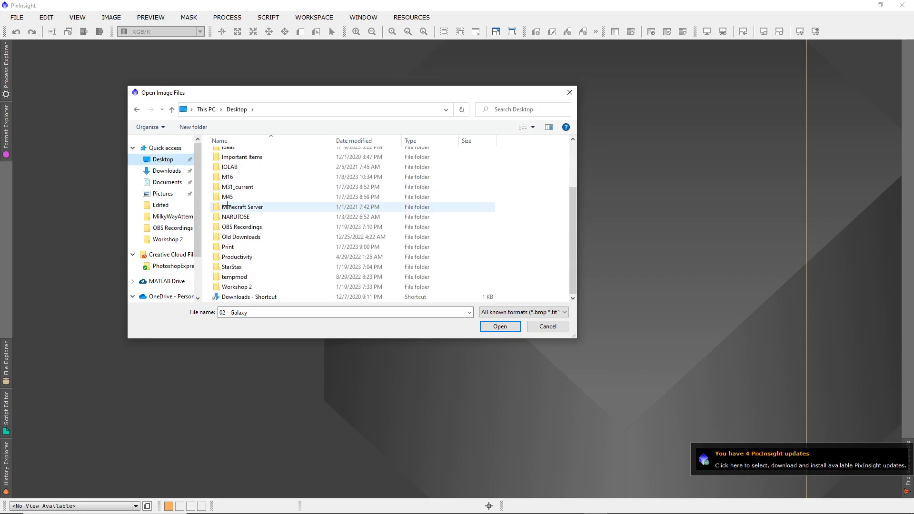
scroll(227, 207, up, 1)
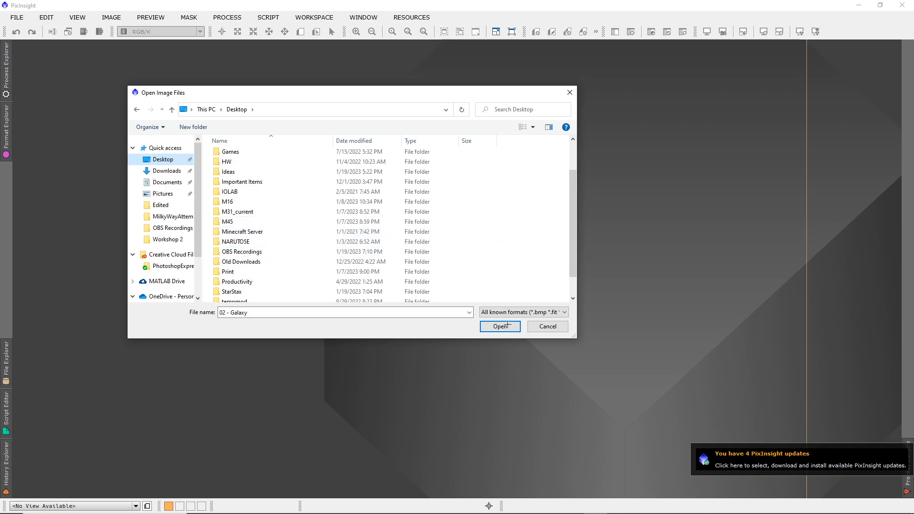
click(544, 329)
Minimise PixInsight and Gigapixel AI, and open the IMAGES folder inside the desktop's ASTRO folder.
click(856, 6)
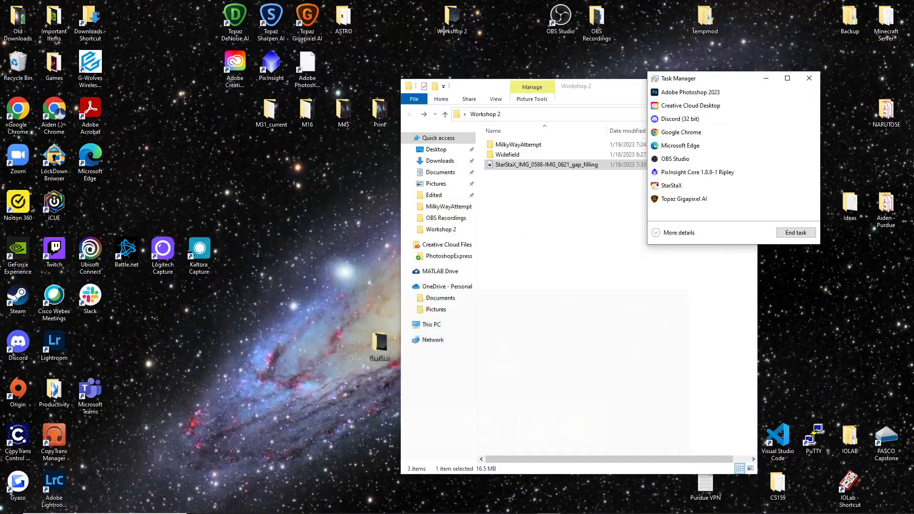
click(760, 32)
double_click(341, 24)
double_click(150, 165)
click(51, 114)
double_click(164, 175)
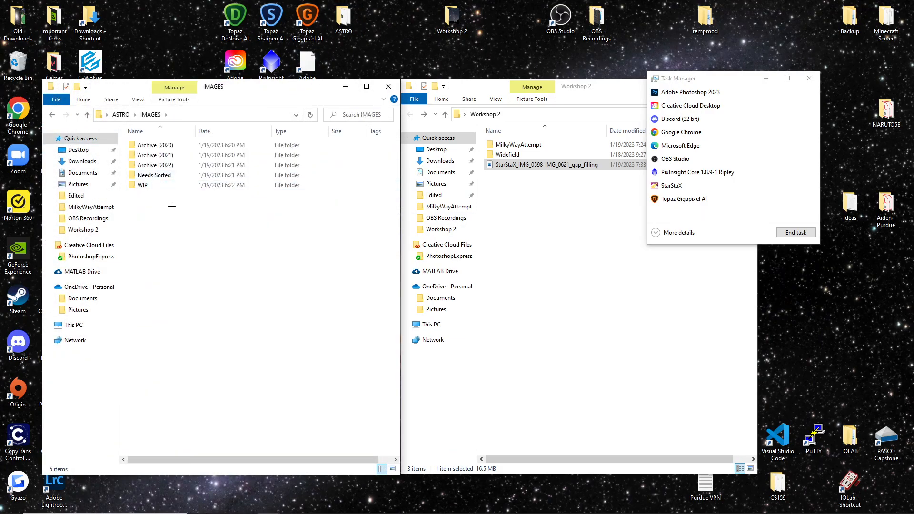
Look through the Needs Sorted, Archive (2022) and WIP folders for suitable astrophotography images.
double_click(158, 176)
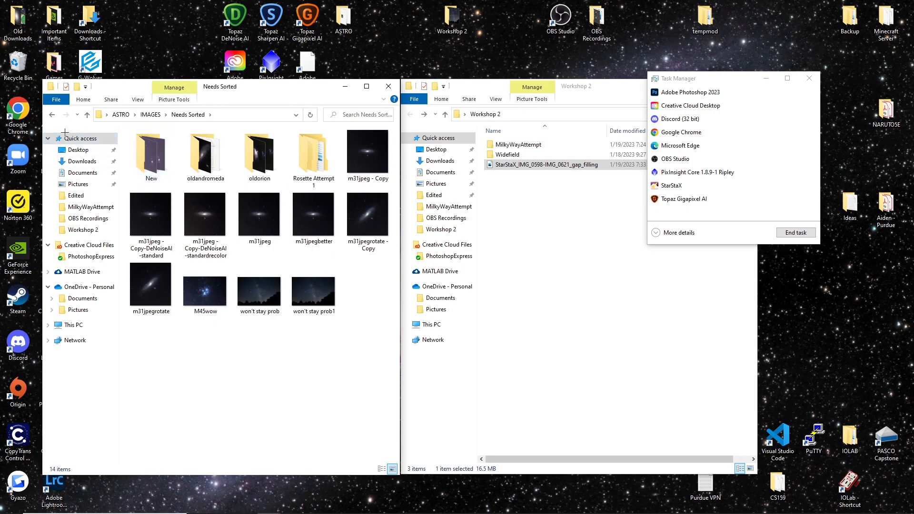
click(51, 115)
double_click(166, 165)
double_click(145, 155)
click(143, 155)
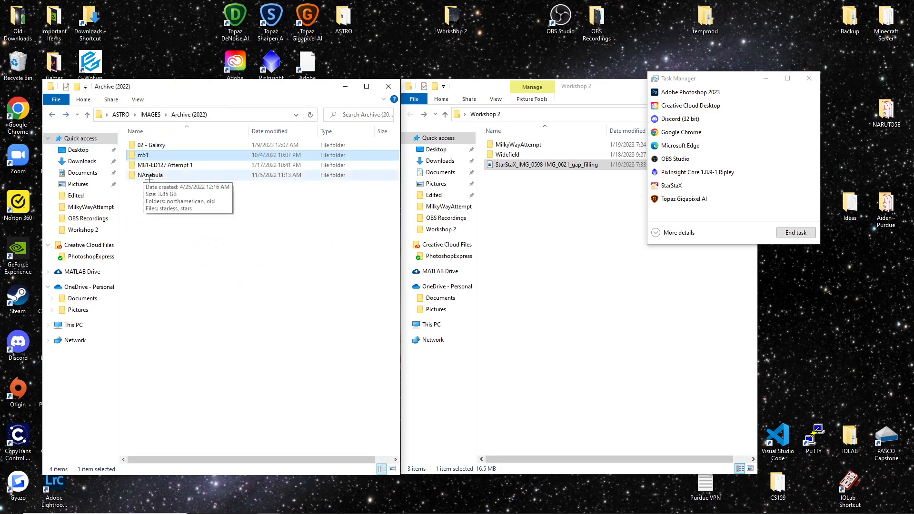
click(53, 117)
click(53, 118)
click(53, 118)
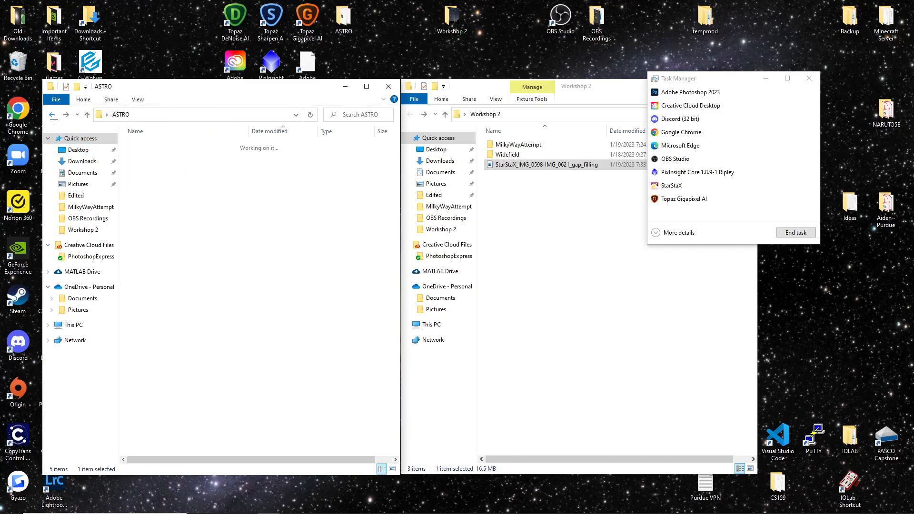
double_click(149, 174)
double_click(157, 184)
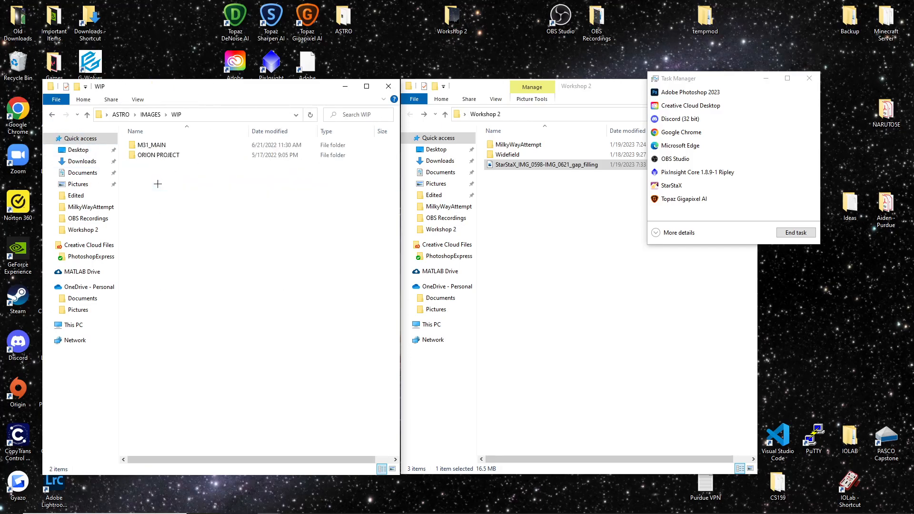
click(52, 115)
Rearrange the folder windows on the desktop and open the 02 - Galaxy folder inside Archive (2022).
drag(219, 86, 197, 187)
mouse_move(569, 88)
mouse_down()
mouse_move(642, 269)
mouse_move(582, 138)
mouse_move(577, 103)
mouse_up()
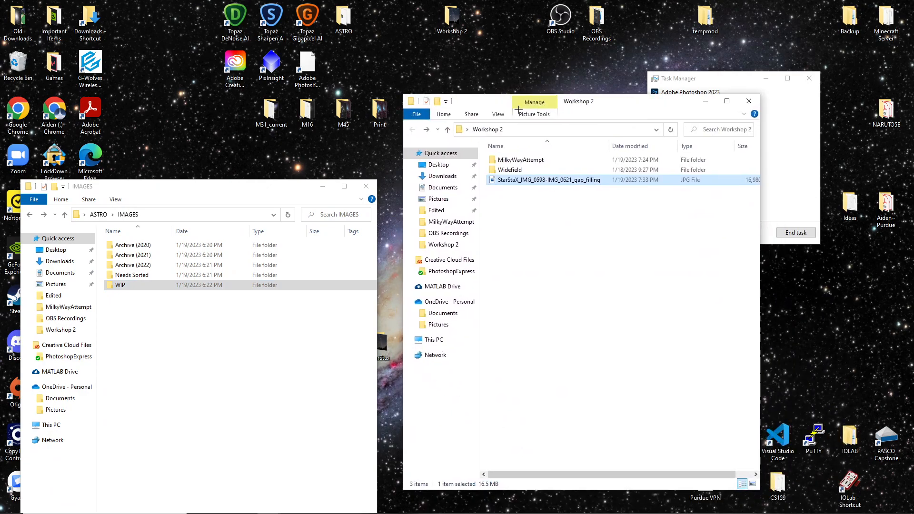
drag(249, 188, 263, 146)
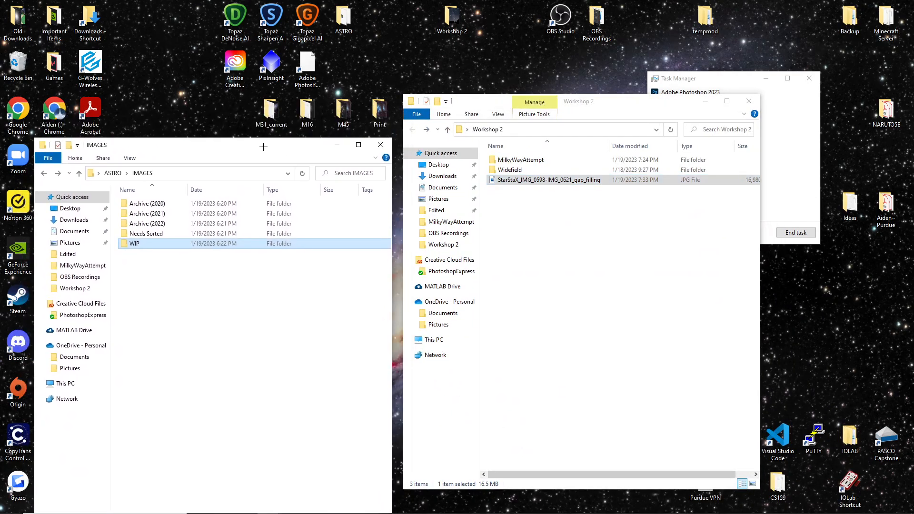
double_click(142, 223)
double_click(142, 204)
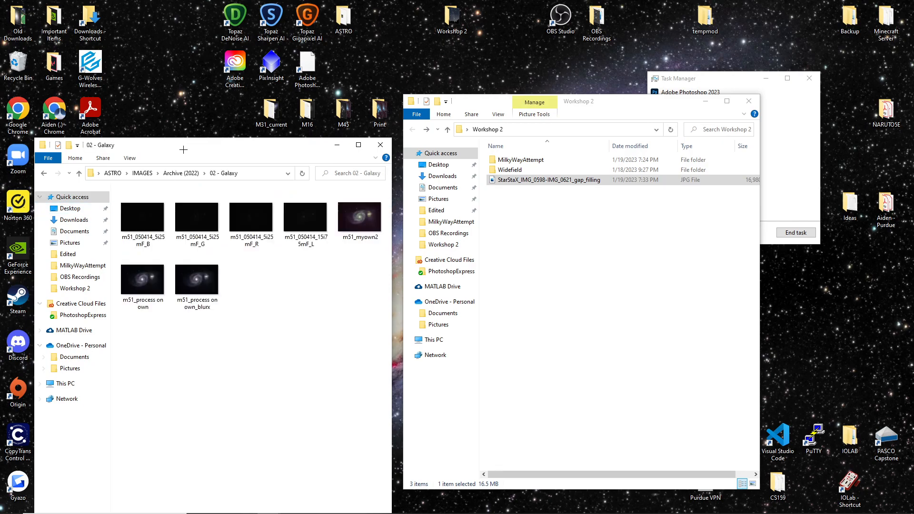
drag(183, 149, 261, 64)
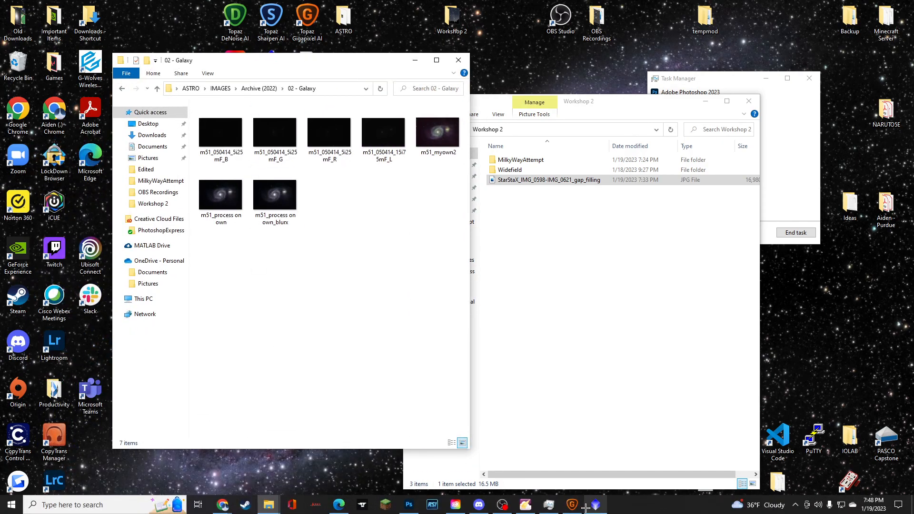
Switch to PixInsight and open m51_050414_5i25mF_B from the 02 - Galaxy folder under ASTRO, IMAGES, Archive (2022).
click(586, 508)
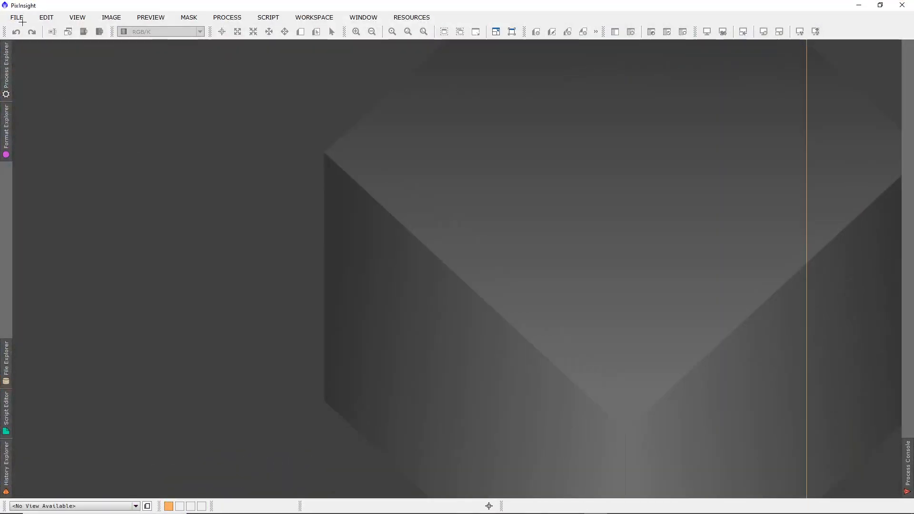
click(17, 18)
click(40, 32)
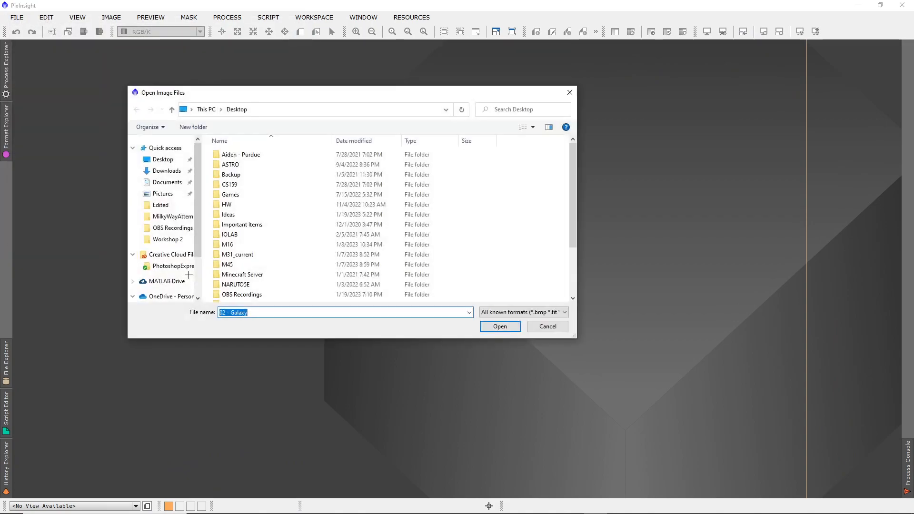
click(162, 159)
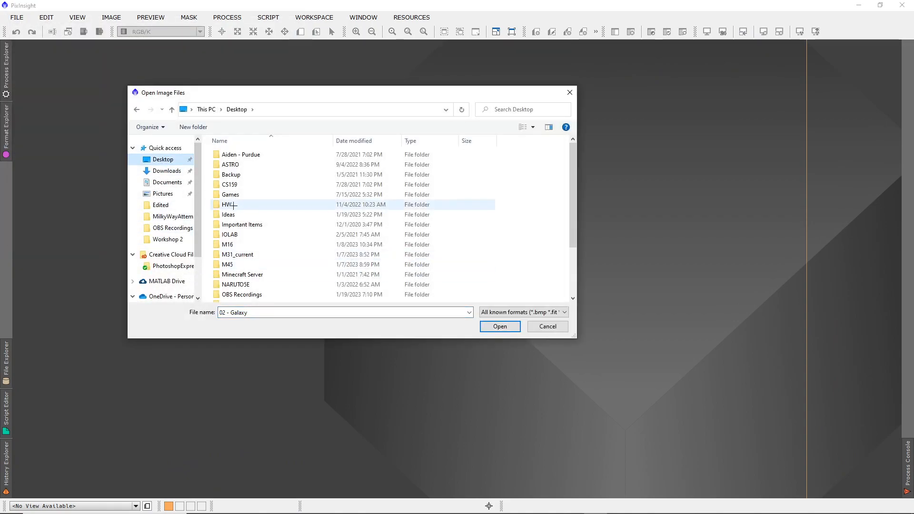
scroll(260, 225, down, 1)
scroll(254, 237, down, 1)
scroll(254, 237, up, 2)
double_click(246, 165)
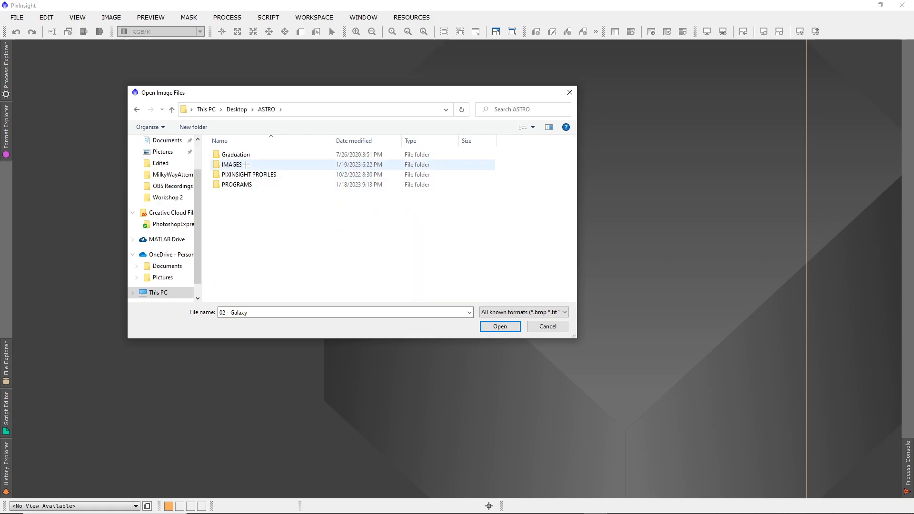
double_click(246, 165)
double_click(253, 175)
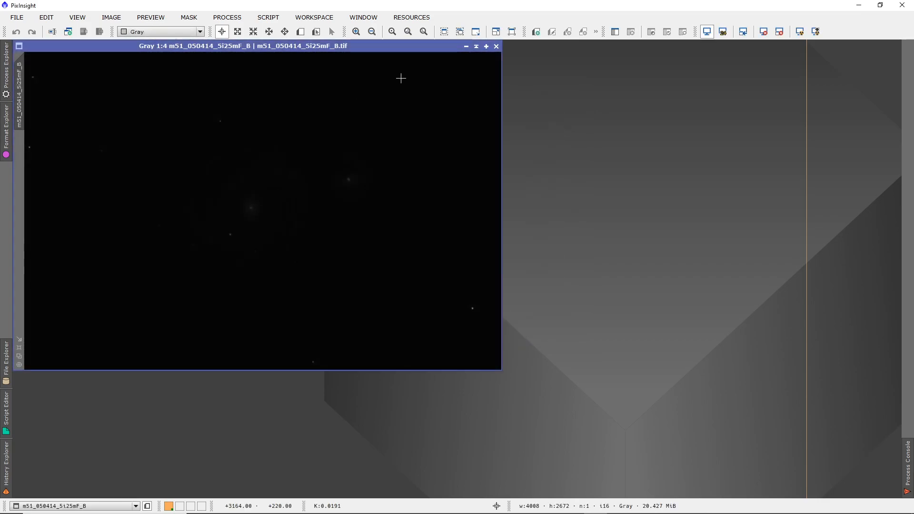
Open the m51_process on own image from the 02 - Galaxy folder.
click(17, 17)
click(28, 30)
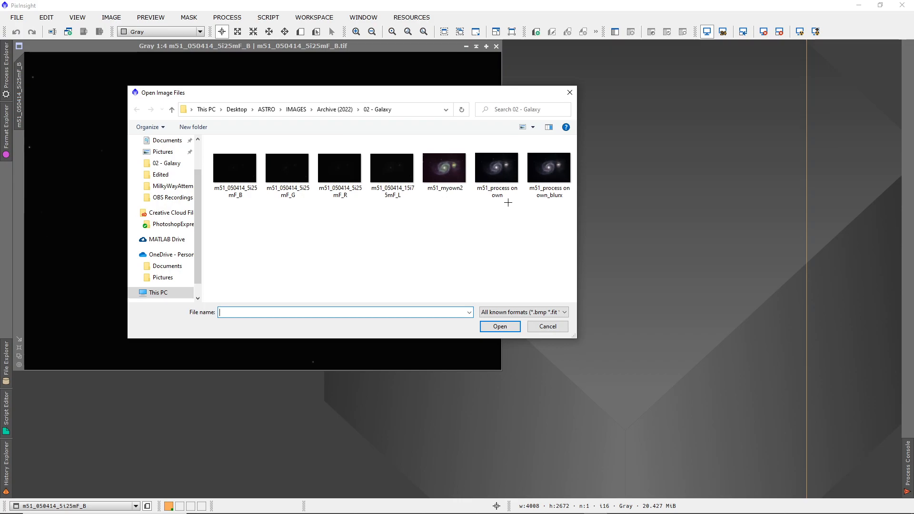
double_click(499, 188)
Reposition the processed M51 image window, and iconize and delete the m51_050414_5i25mF_B image.
click(466, 46)
drag(352, 60, 509, 90)
drag(293, 213, 102, 162)
right_click(102, 162)
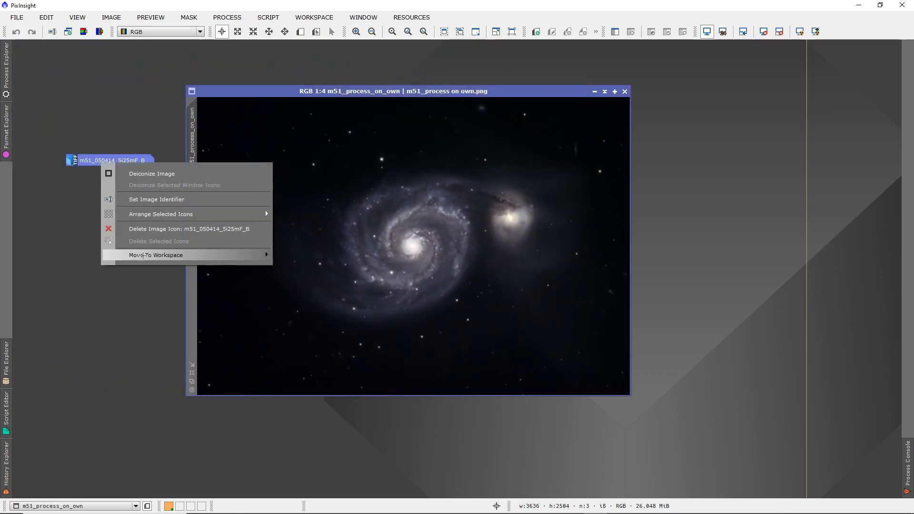
click(142, 229)
double_click(145, 232)
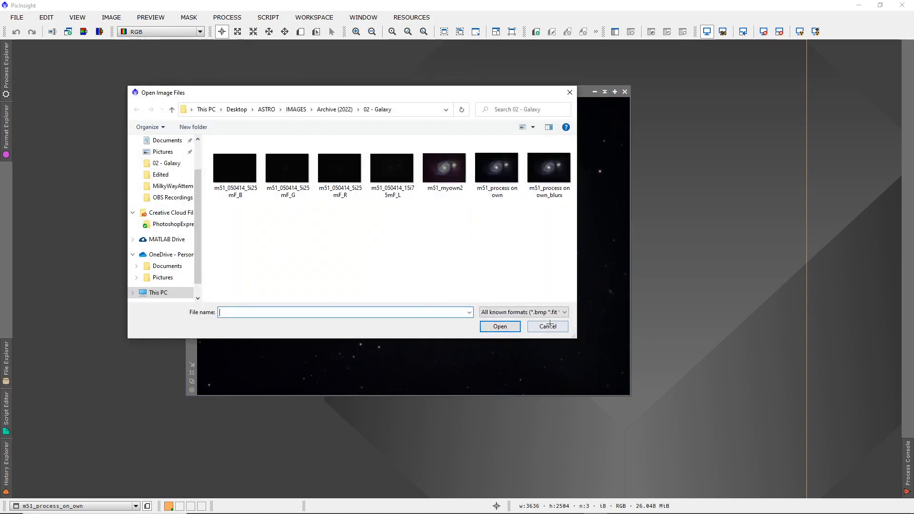
click(547, 326)
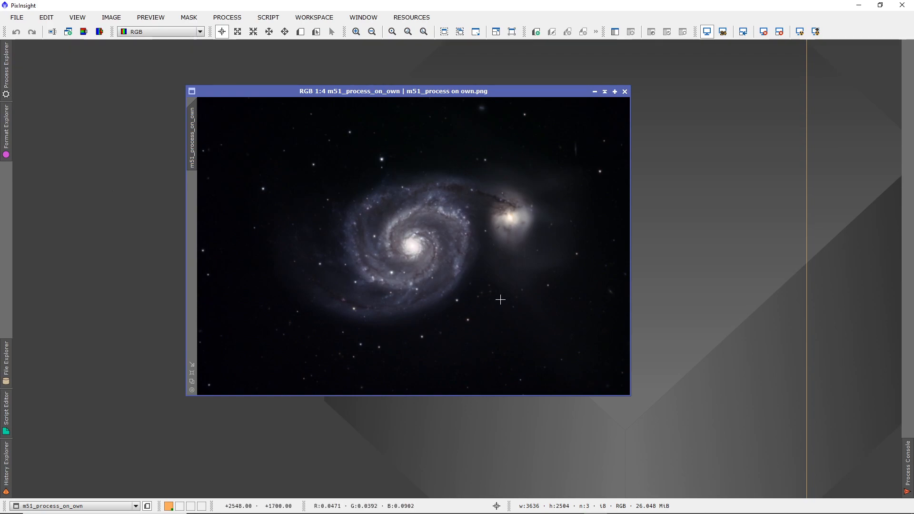
Examine the core and spiral arms of the processed M51 galaxy at different magnifications.
scroll(375, 284, down, 4)
scroll(408, 258, up, 7)
scroll(410, 252, down, 3)
scroll(412, 251, up, 3)
scroll(408, 242, down, 1)
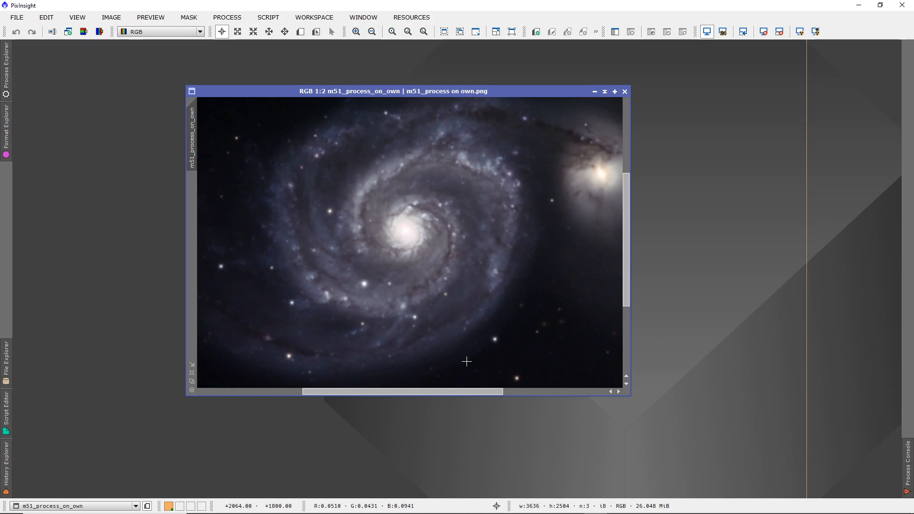
Inspect the M51 spiral, its companion galaxy and the faint streak in the dark background, up close and in full view.
drag(626, 259, 627, 230)
scroll(342, 224, up, 2)
scroll(384, 244, down, 2)
scroll(384, 244, down, 1)
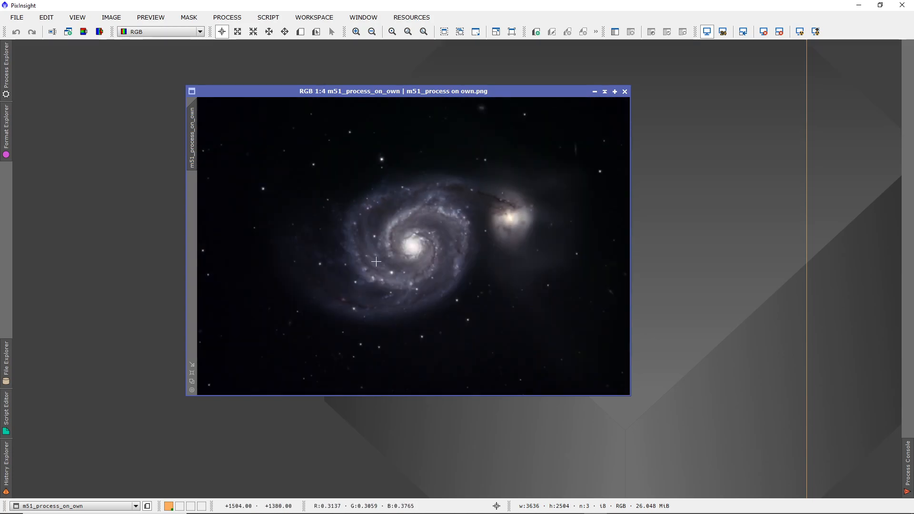
scroll(534, 204, up, 3)
scroll(516, 204, down, 2)
scroll(561, 167, down, 1)
scroll(571, 142, up, 3)
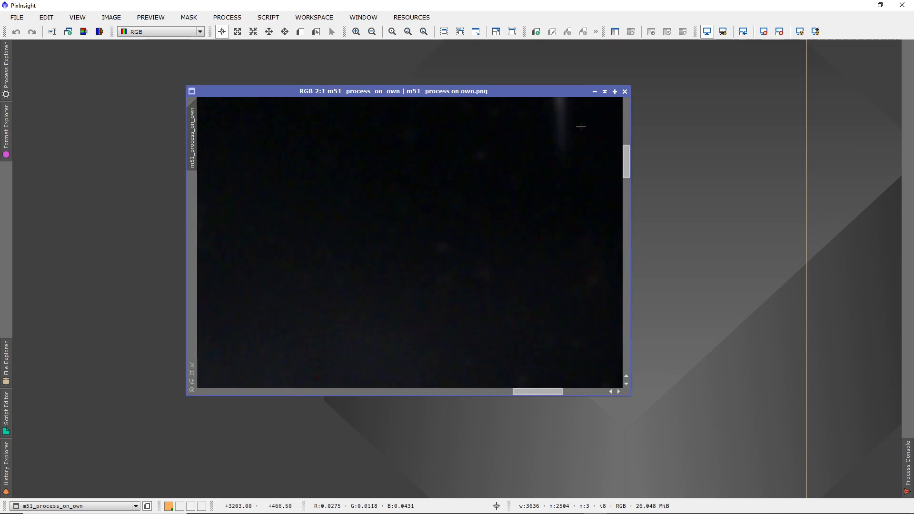
scroll(579, 127, down, 4)
scroll(474, 236, up, 3)
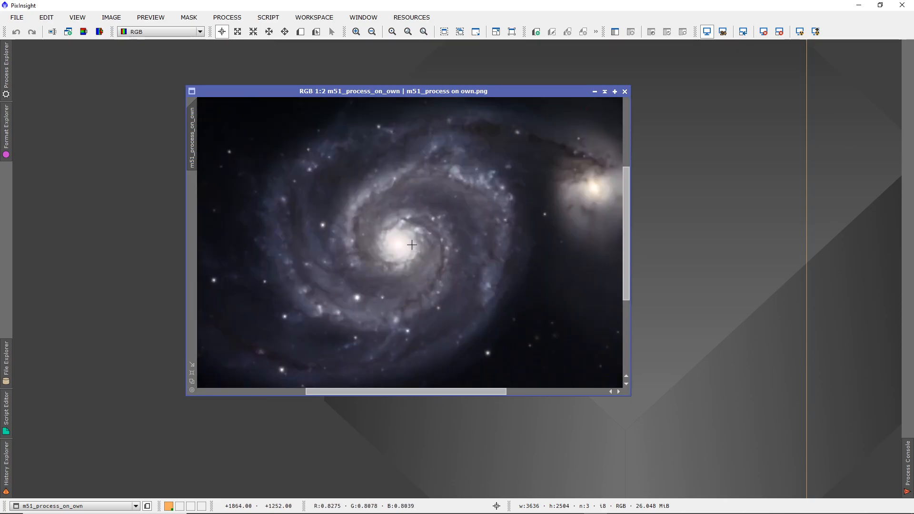
scroll(408, 246, down, 2)
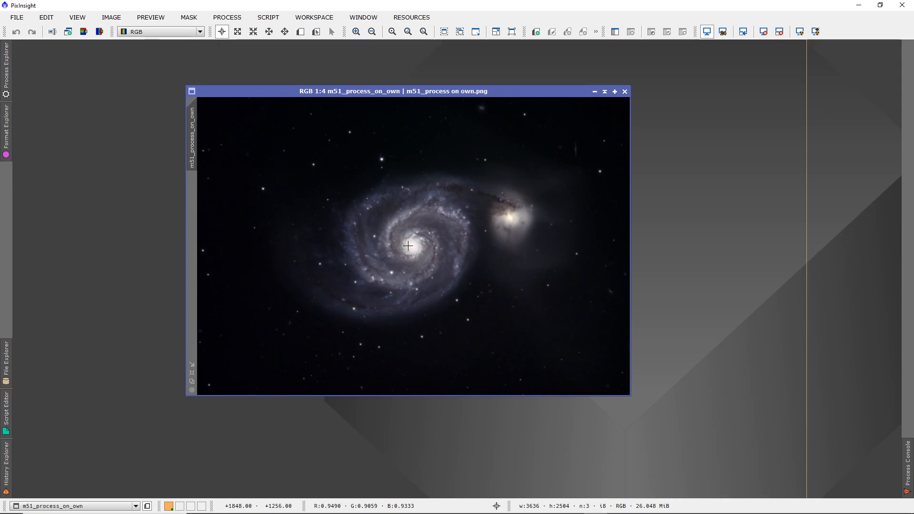
Move the M51 image window aside and apply BlurXTerminator to it with automatic PSF and the preset sharpening values.
drag(328, 91, 168, 82)
click(233, 20)
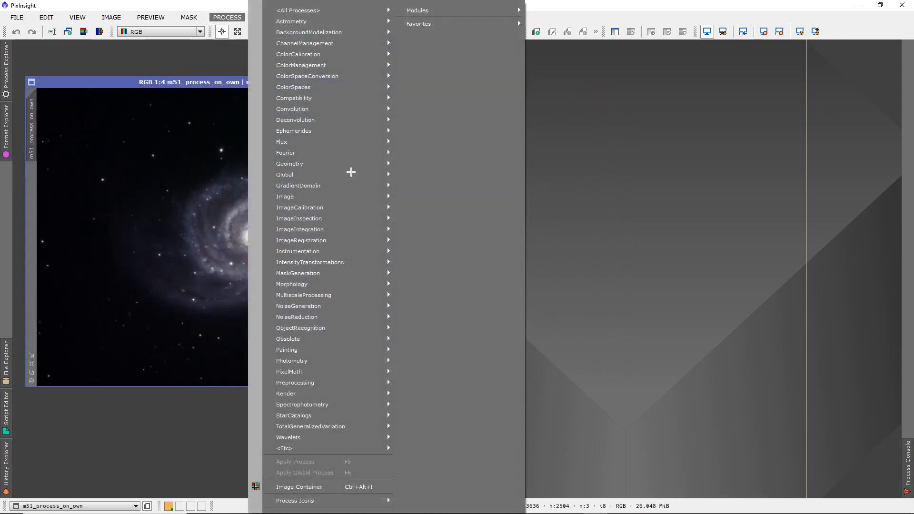
mouse_move(314, 13)
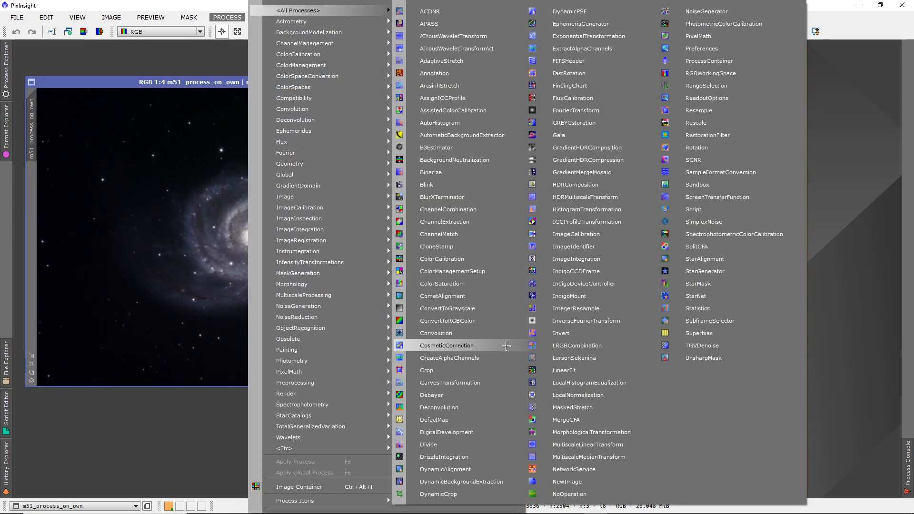
click(472, 197)
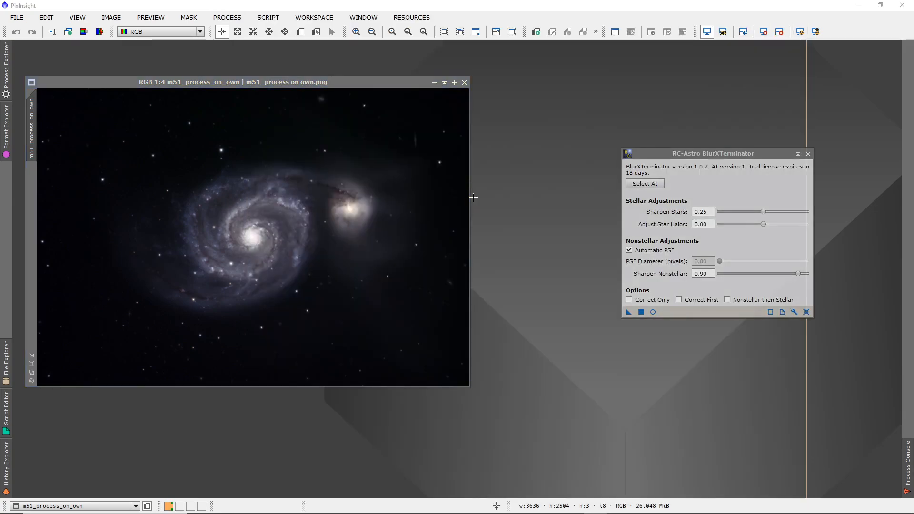
click(640, 312)
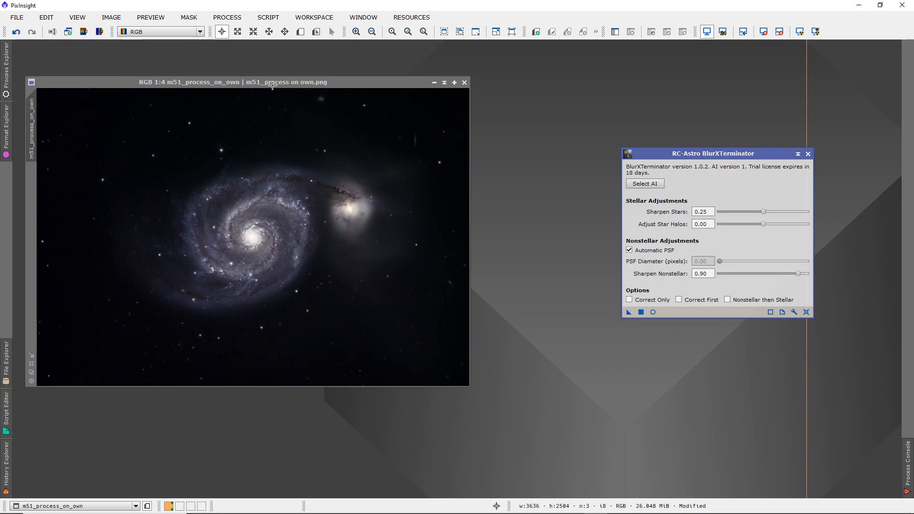
Reposition the sharpened M51 image window and examine the galaxy's core and spiral detail at several zoom levels.
drag(272, 86, 372, 71)
scroll(356, 196, up, 3)
scroll(354, 198, down, 6)
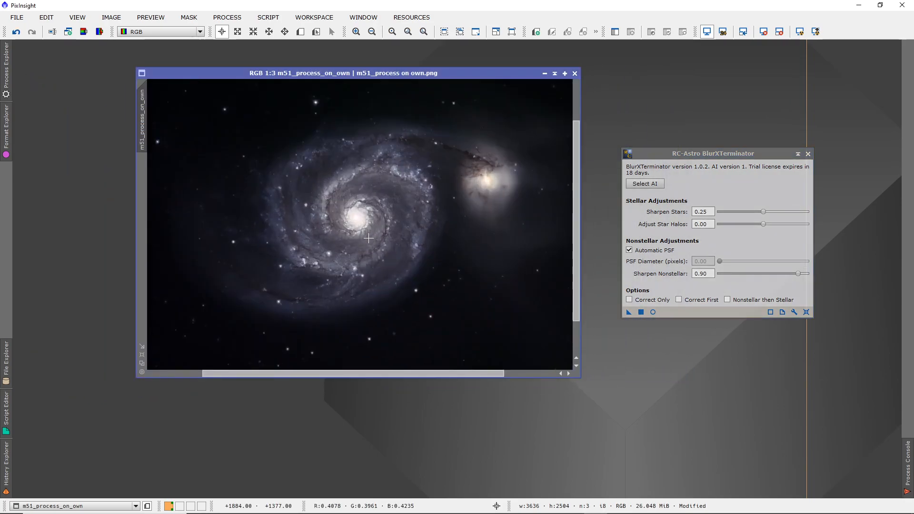
scroll(355, 198, up, 2)
scroll(337, 189, down, 1)
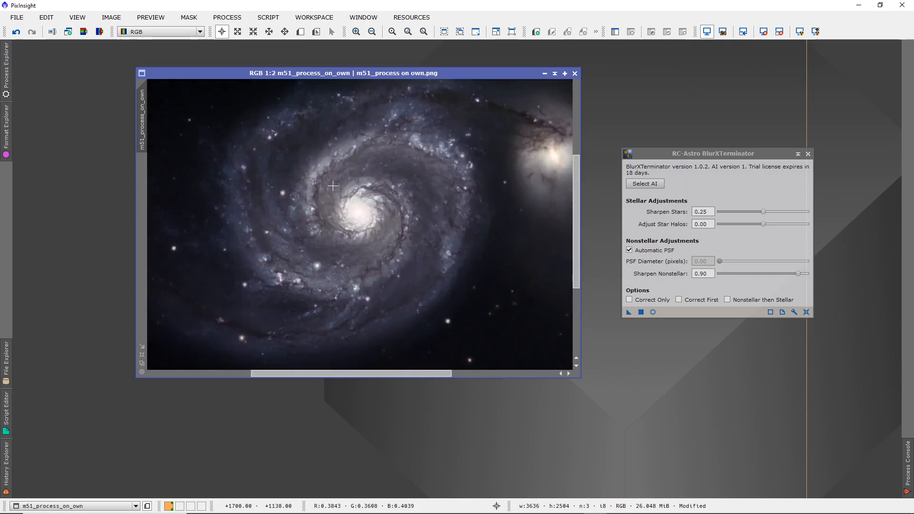
scroll(308, 220, up, 1)
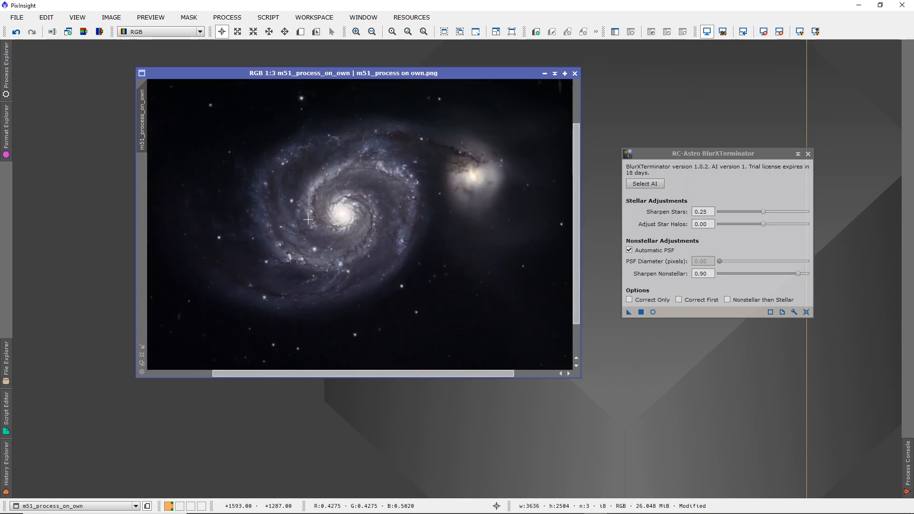
Open the original m51_process on own image again from the 02 - Galaxy folder.
click(17, 17)
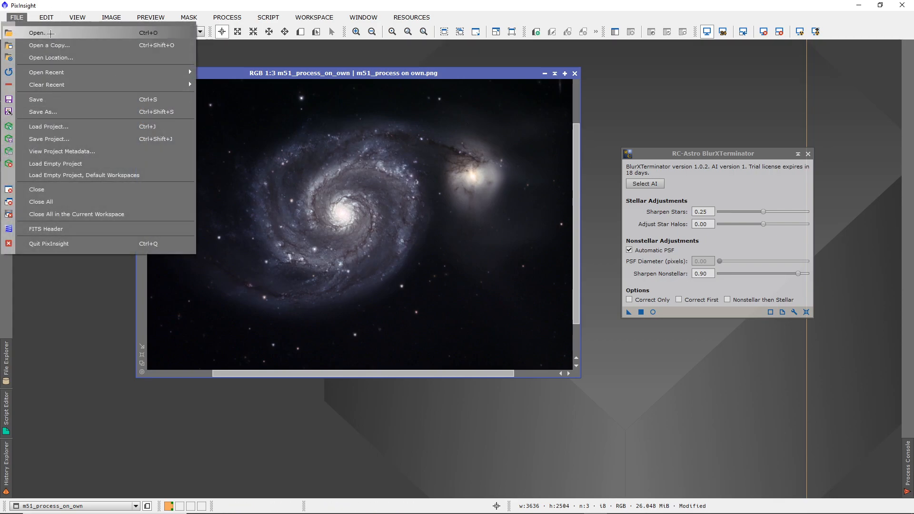
click(47, 34)
click(496, 167)
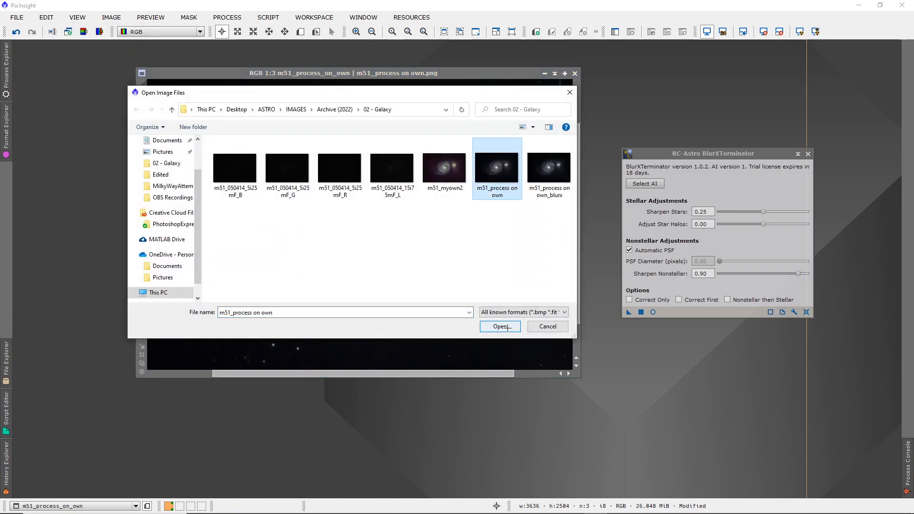
click(499, 326)
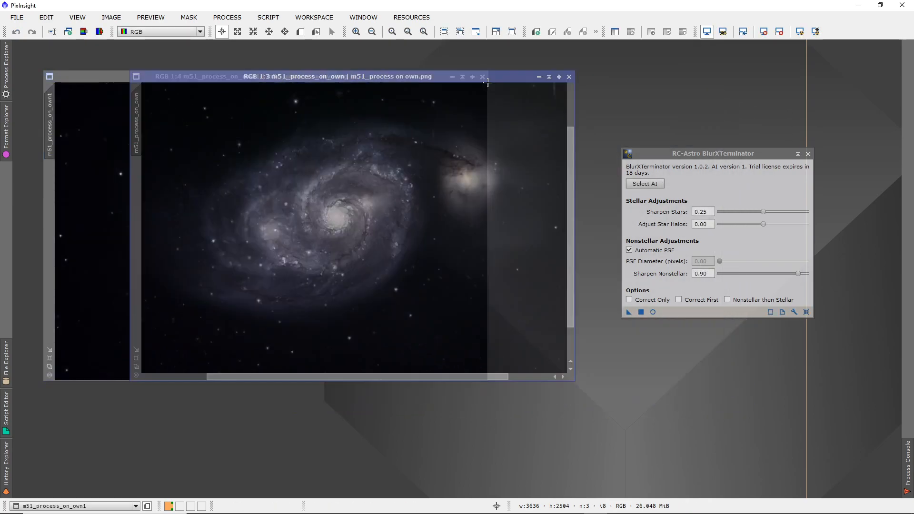
Arrange the original and sharpened M51 images side by side, with the BlurXTerminator dialog below them.
drag(434, 77, 800, 86)
drag(340, 77, 310, 83)
drag(744, 154, 408, 421)
Compare the original and sharpened M51 images at matching magnifications, ending with both at 1:4.
click(306, 259)
scroll(305, 260, up, 1)
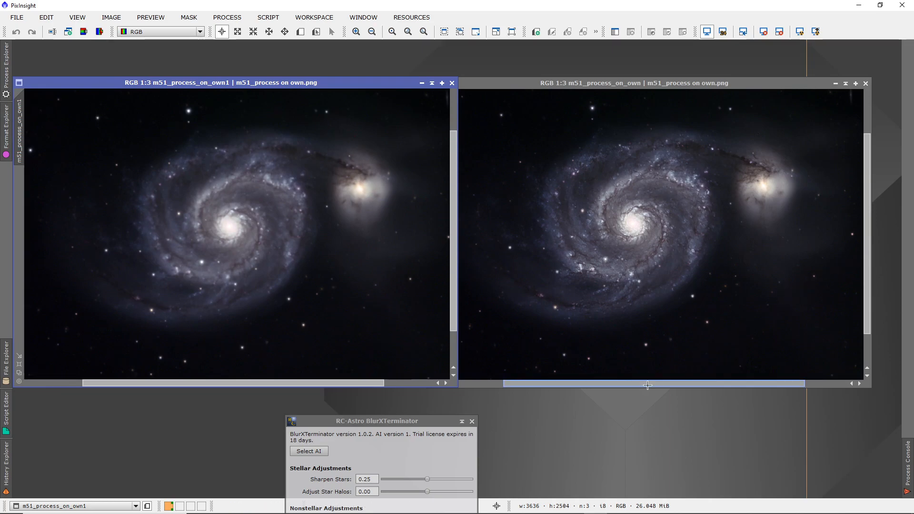
drag(647, 383, 681, 386)
scroll(541, 306, down, 1)
scroll(541, 306, down, 2)
scroll(543, 306, up, 2)
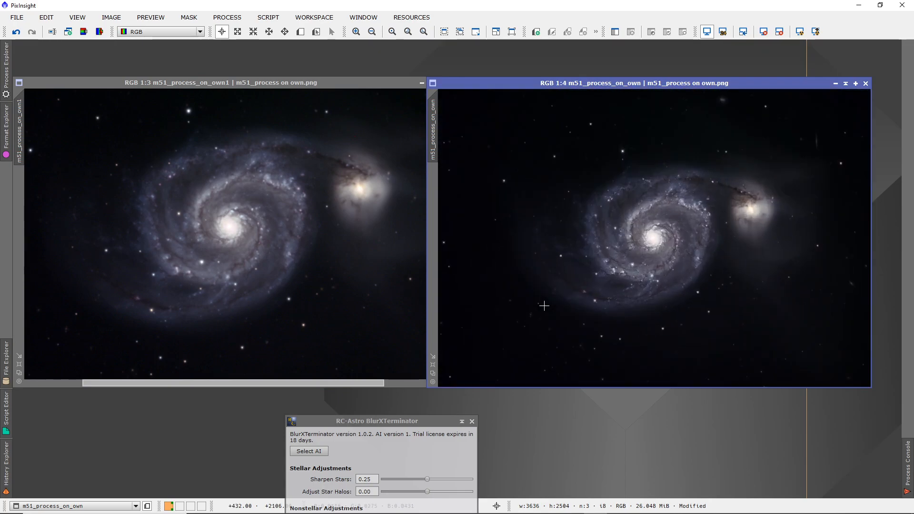
scroll(323, 281, down, 2)
scroll(323, 282, up, 1)
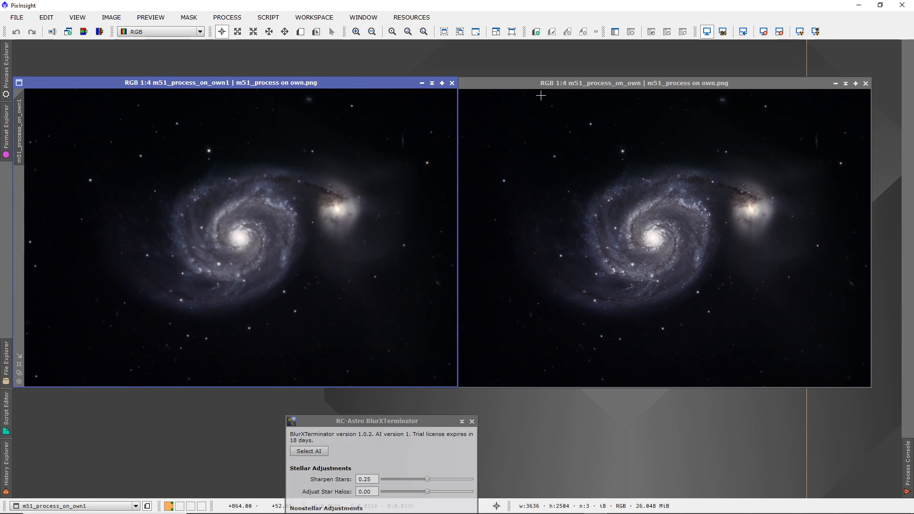
Overlap the two M51 image windows and then realign them side by side at the same height.
drag(341, 83, 379, 62)
drag(572, 86, 292, 85)
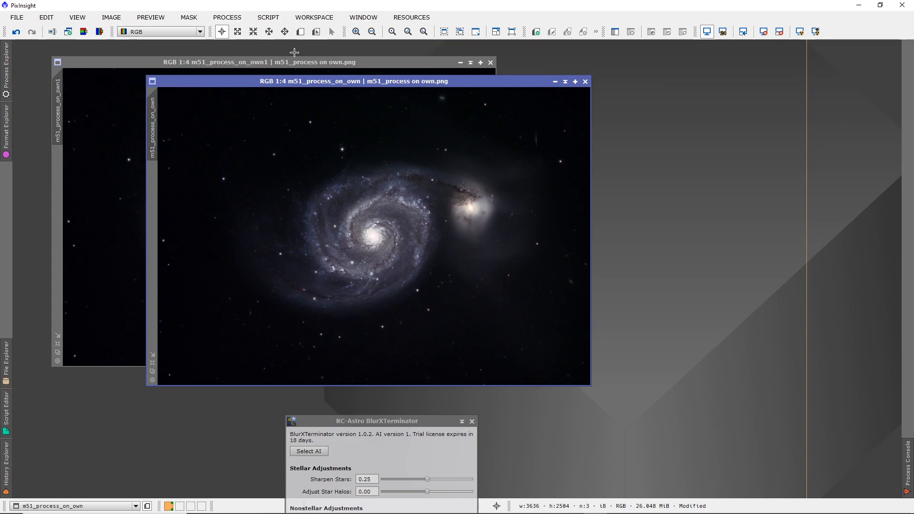
mouse_move(475, 80)
mouse_down()
mouse_move(543, 77)
mouse_move(474, 76)
mouse_up()
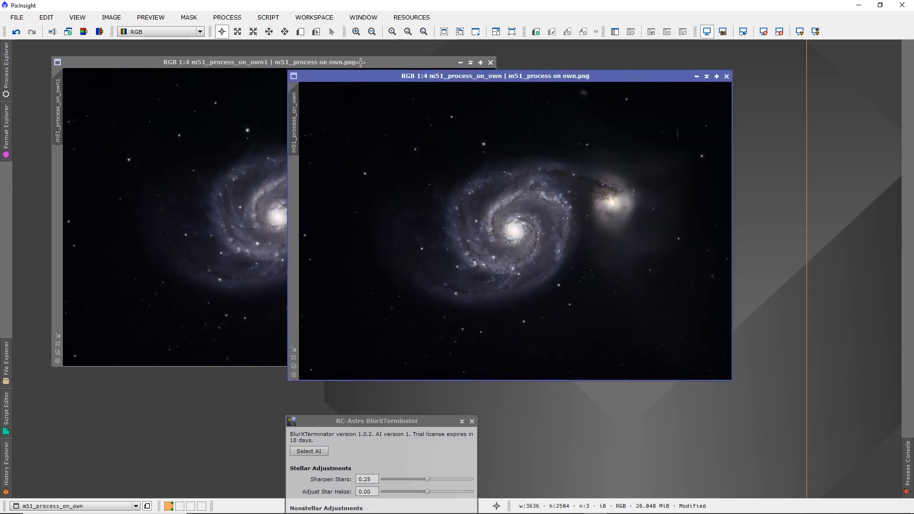
drag(391, 78, 505, 76)
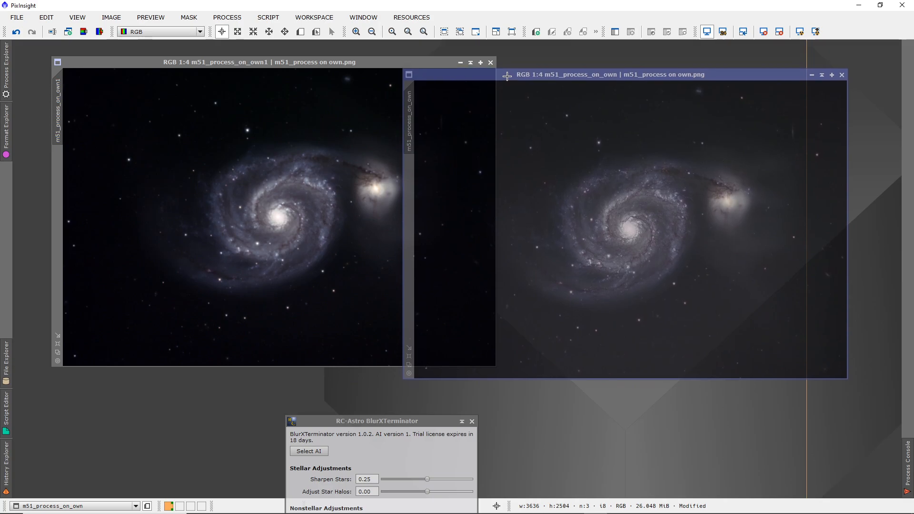
click(435, 64)
mouse_move(435, 64)
mouse_down()
mouse_move(394, 76)
mouse_move(425, 77)
mouse_up()
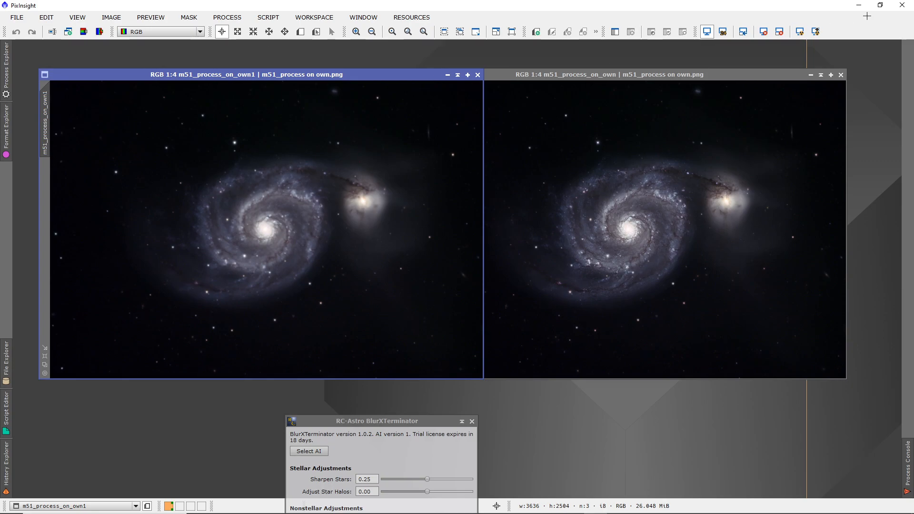
Exit PixInsight without saving the modified M51 image.
click(902, 4)
click(478, 279)
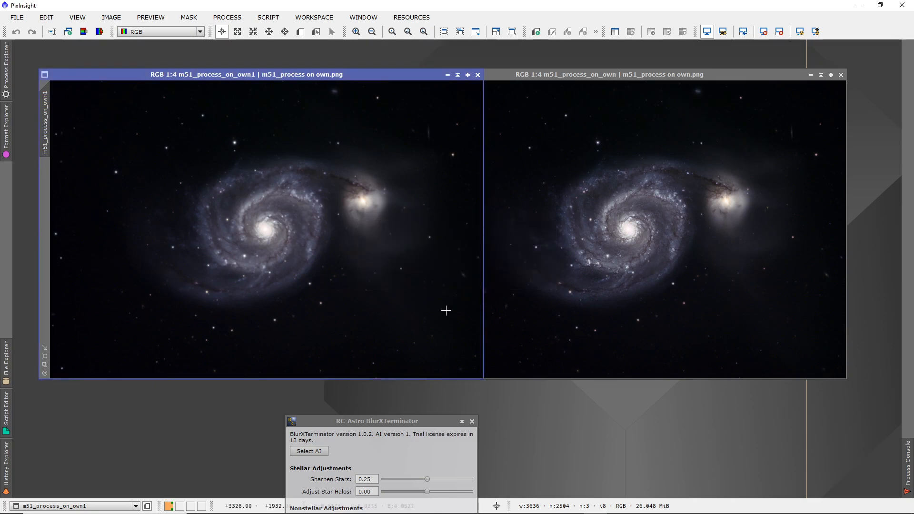
click(902, 5)
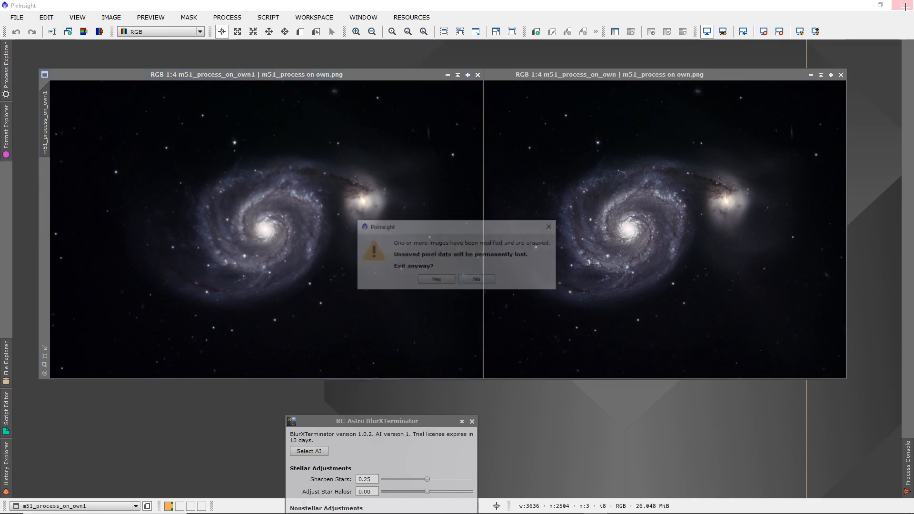
click(436, 279)
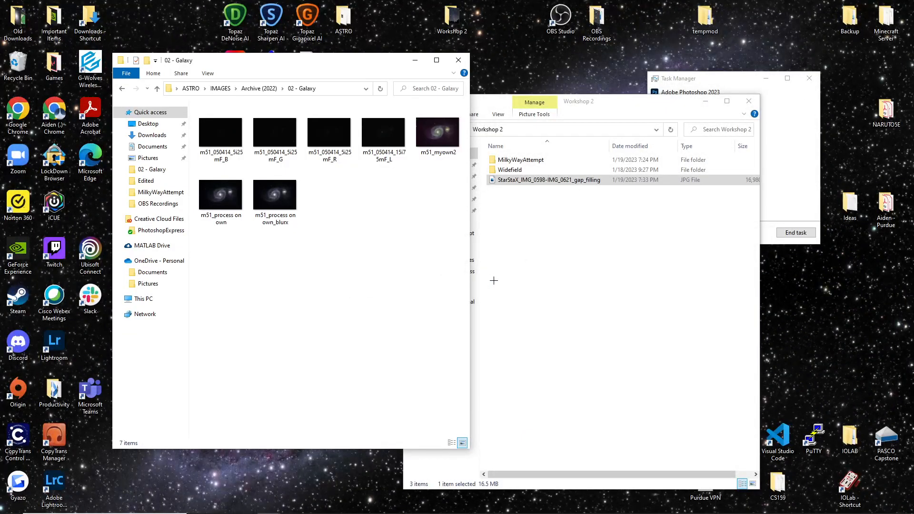
Reposition the 02 - Galaxy folder window and switch to the Purdue Astronomy Club server in Discord.
drag(333, 59, 315, 78)
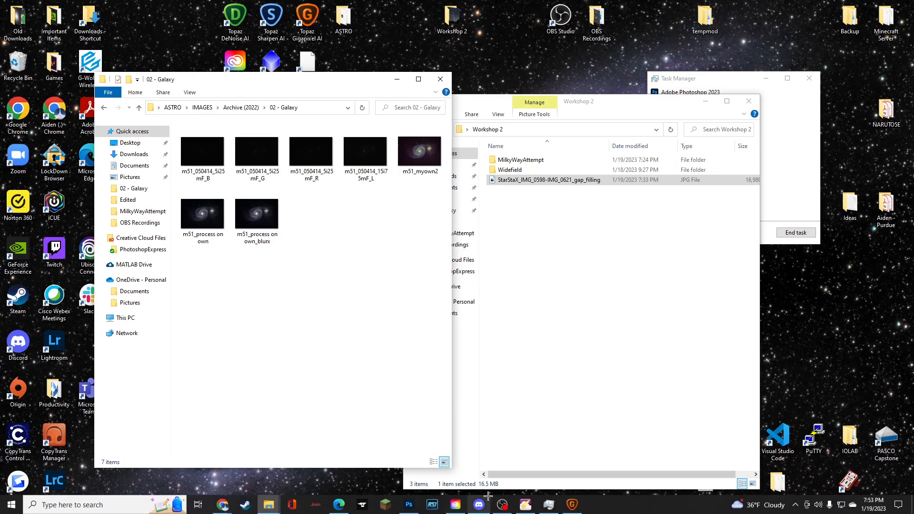
drag(338, 92, 341, 108)
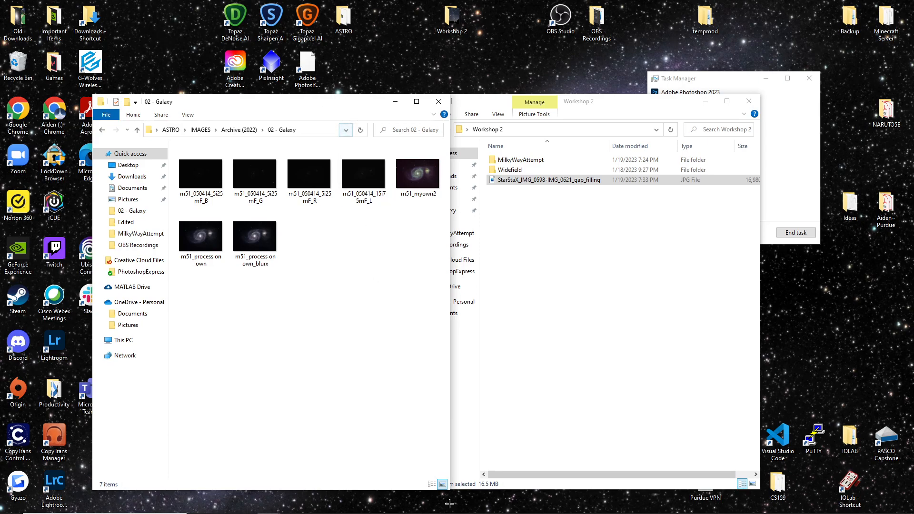
click(478, 510)
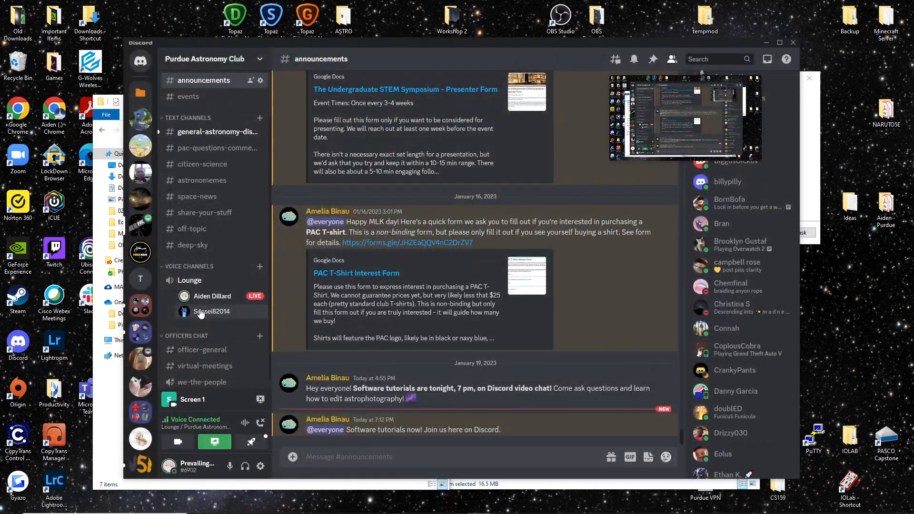